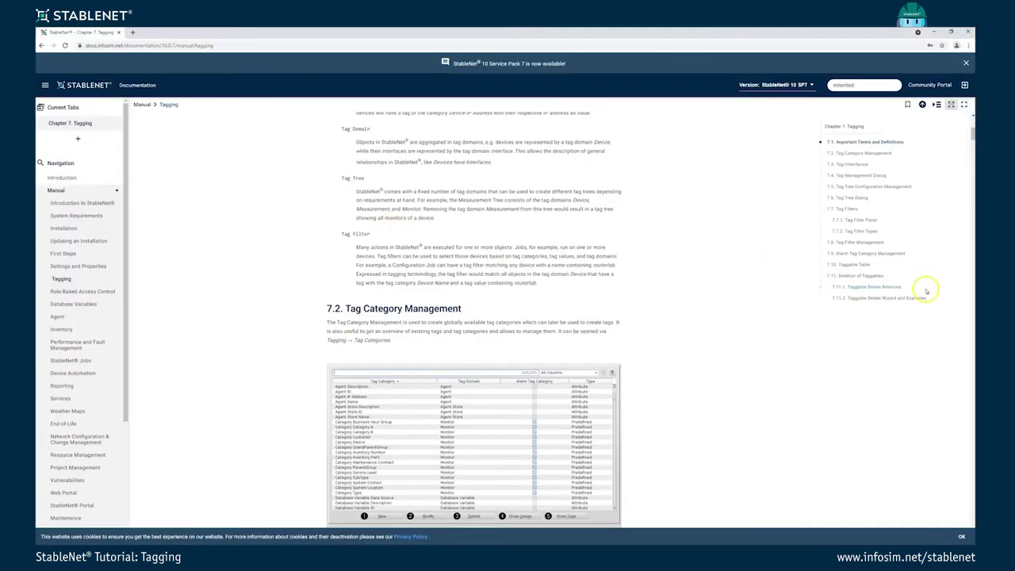
Step: Review the important tagging terms and definitions in the Tagging chapter, and switch from the browser to the StableNet client
left_click_drag(973, 135, 974, 122)
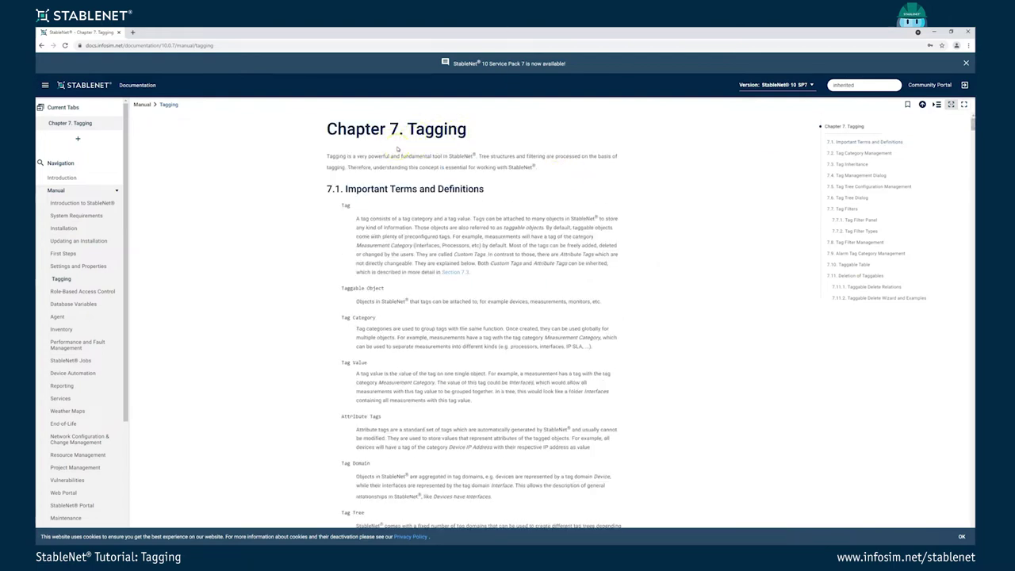
scroll(413, 278, "down", 5)
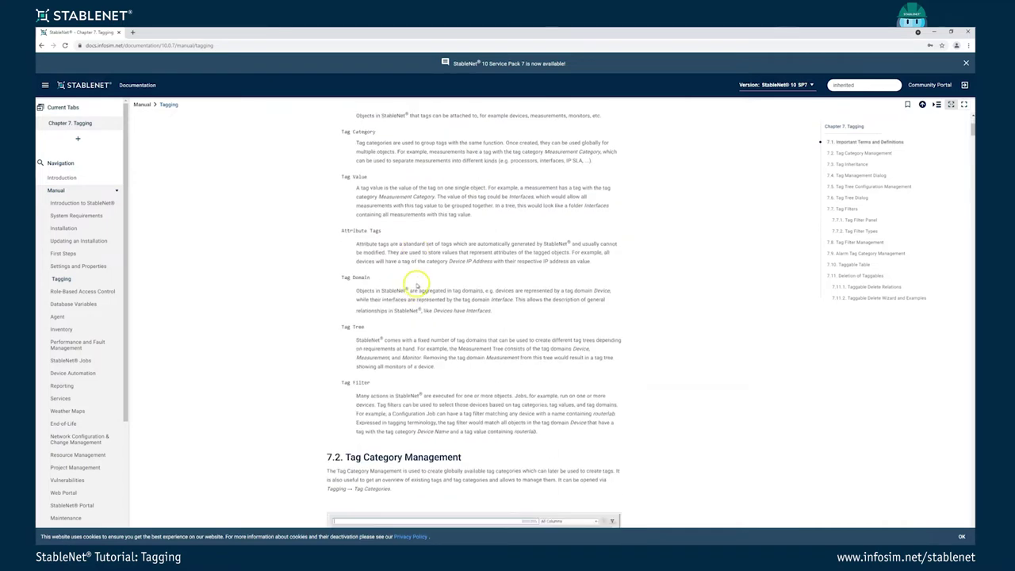
scroll(416, 286, "up", 5)
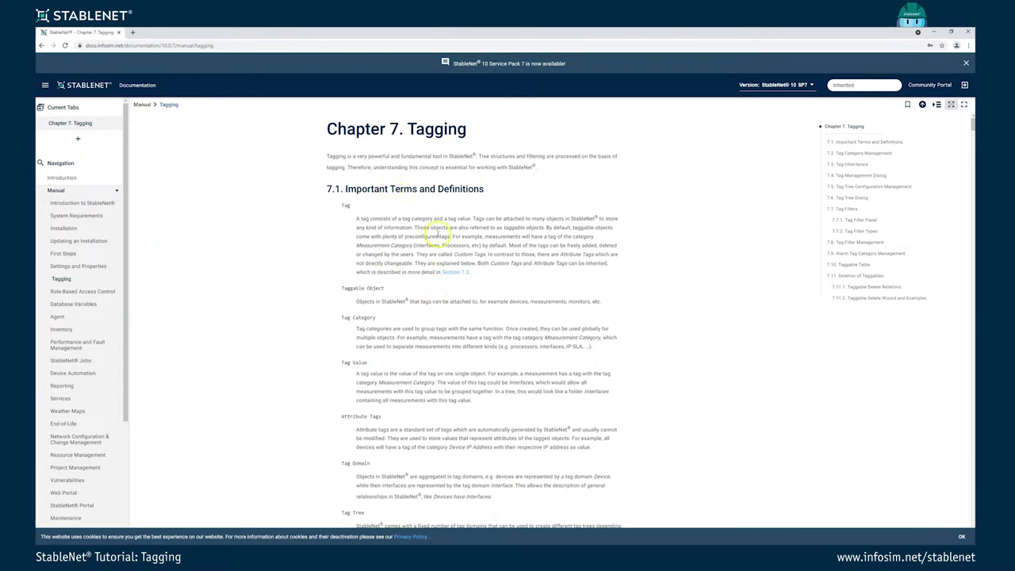
left_click(934, 32)
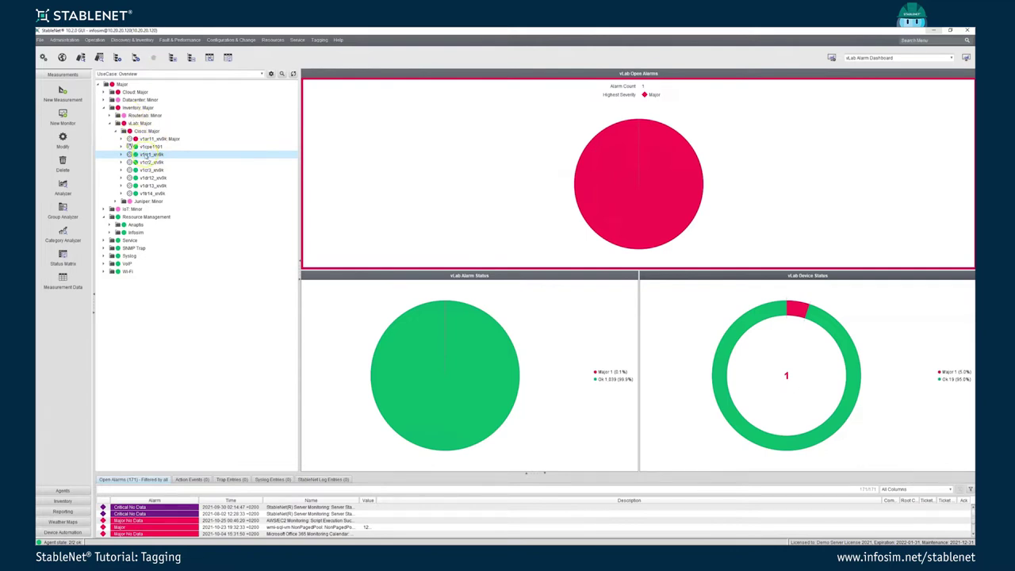
Step: Open tag management for device v1cr1_xrv9k and inspect its Device Name and Device Vendor attribute tags
right_click(145, 155)
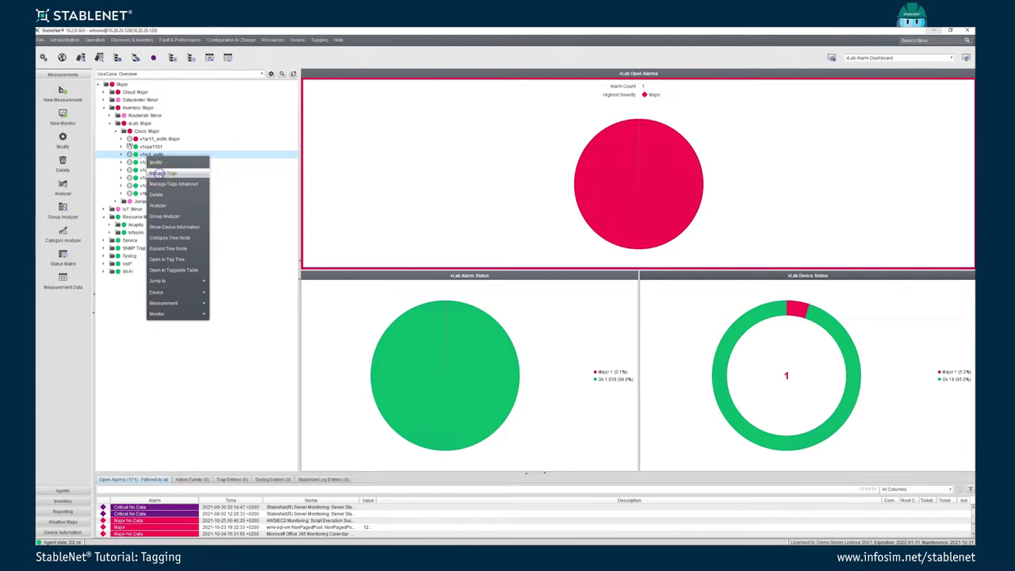
left_click(162, 173)
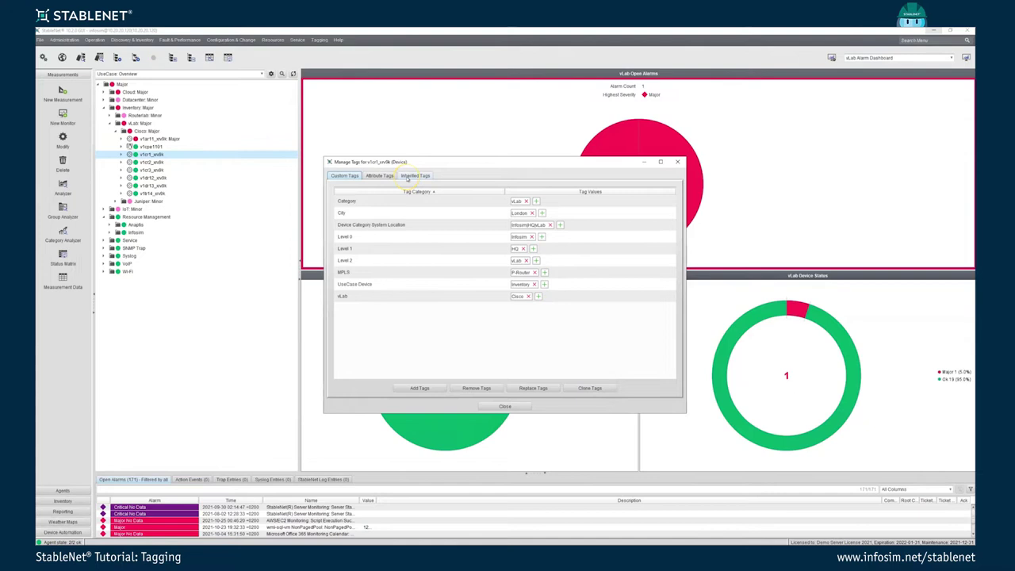
left_click(380, 175)
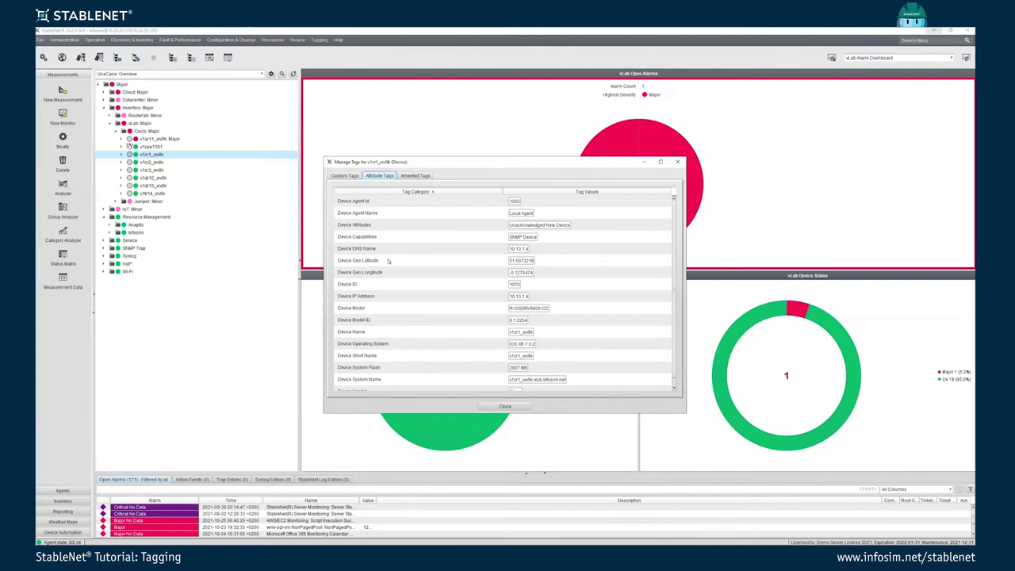
left_click(364, 333)
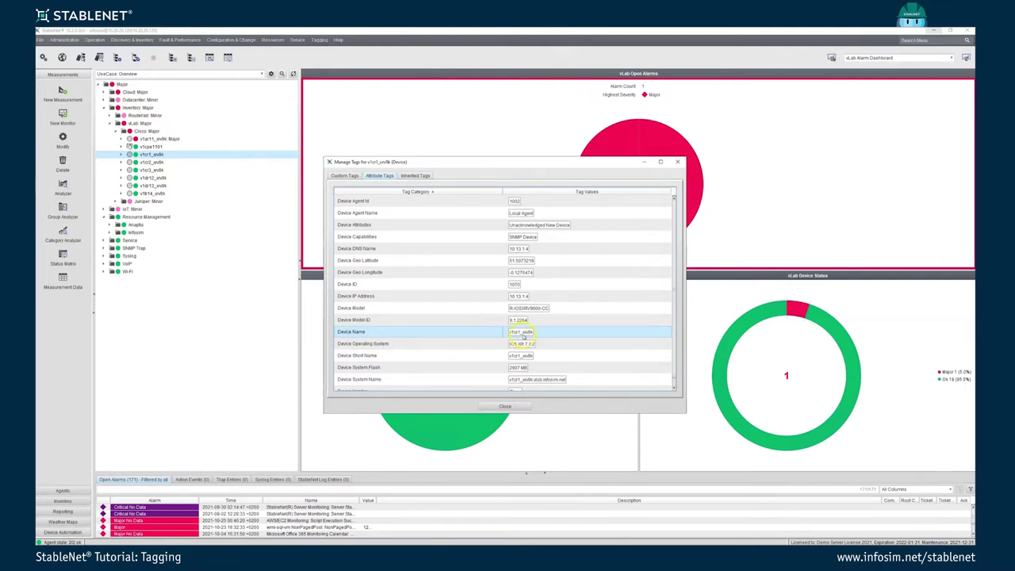
left_click(463, 337)
scroll(437, 280, "down", 1)
left_click(374, 384)
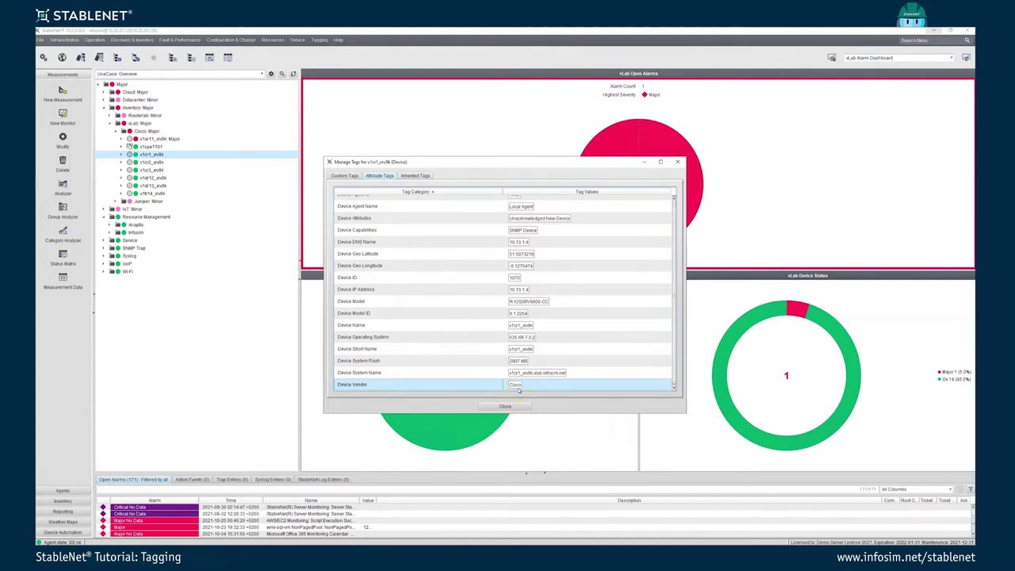
Step: Inspect the device's Device Geo Latitude and Device Agent Name attribute tags
scroll(453, 264, "up", 1)
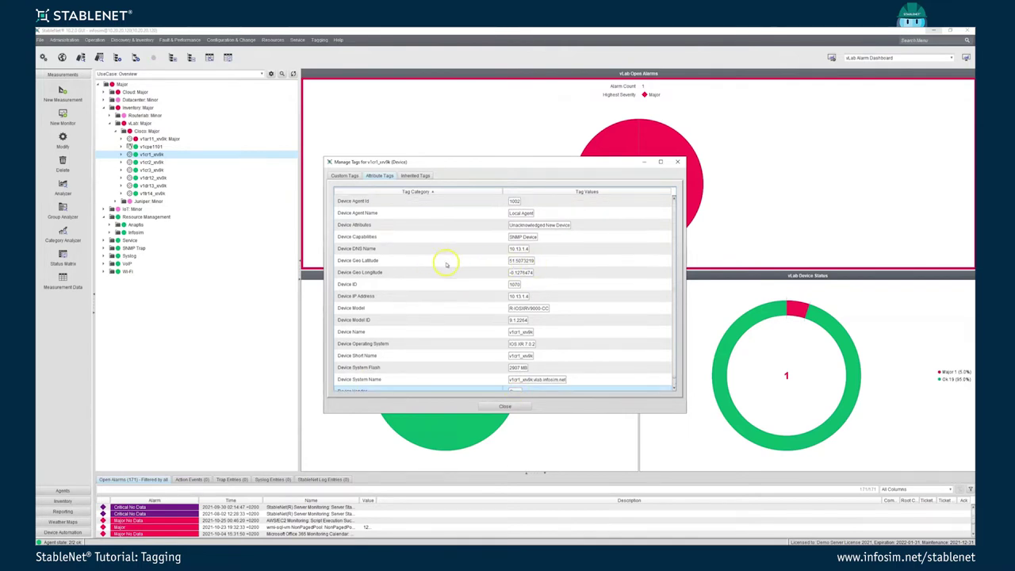
left_click(358, 262)
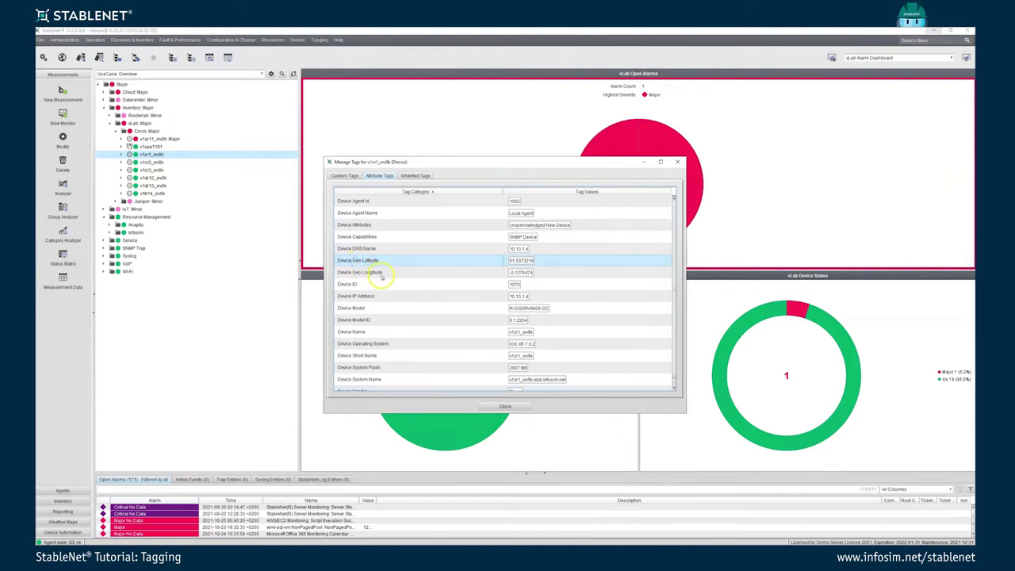
left_click(365, 214)
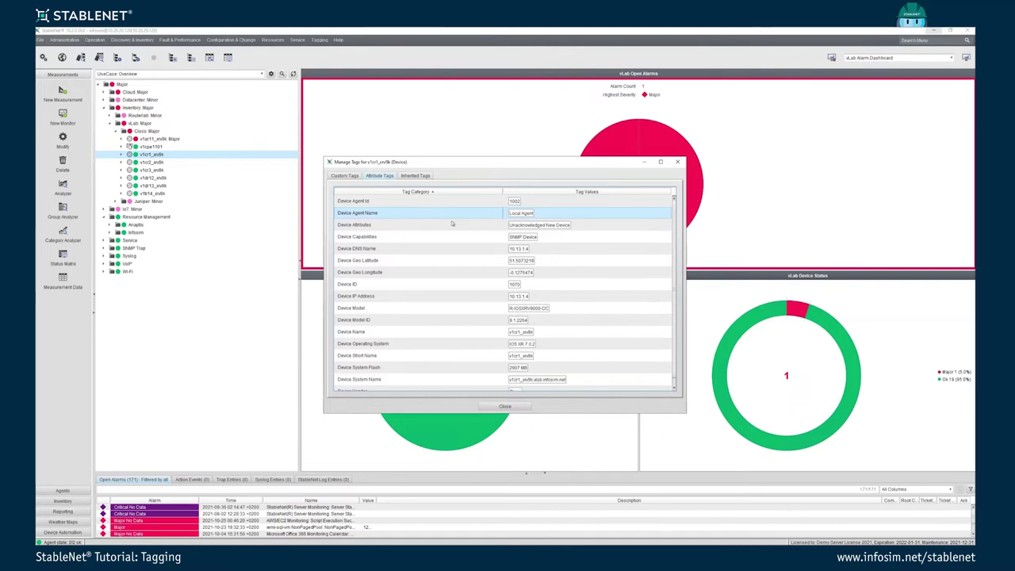
left_click(434, 213)
Step: Examine the device's custom tags, including the vLab and City categories
left_click(351, 177)
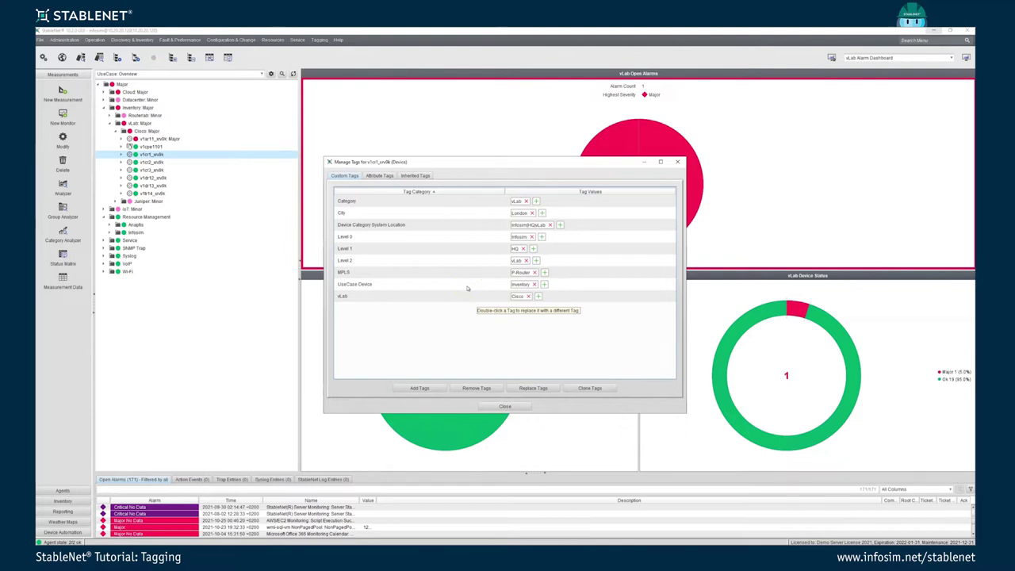
left_click(488, 199)
left_click(351, 298)
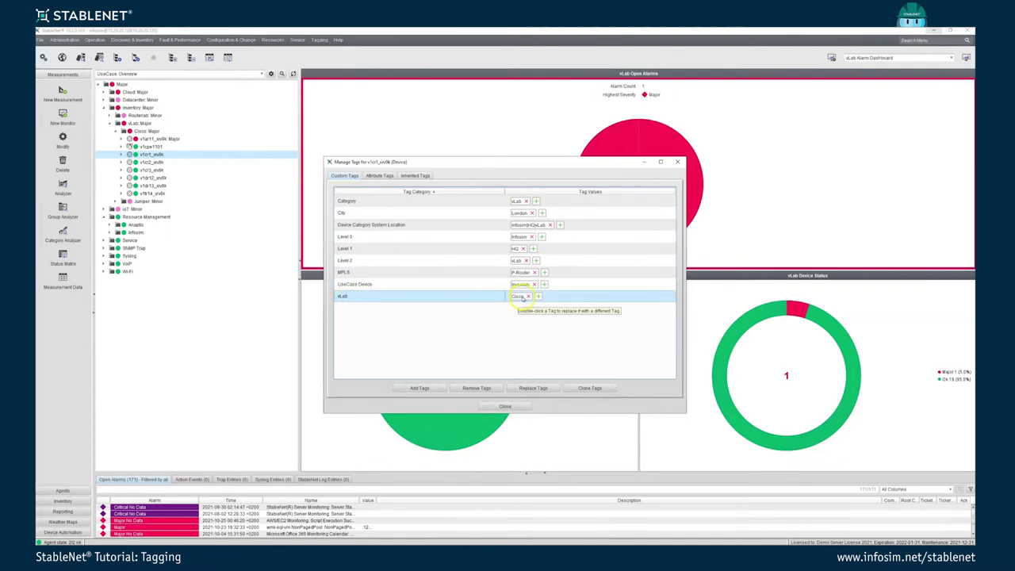
left_click(345, 300)
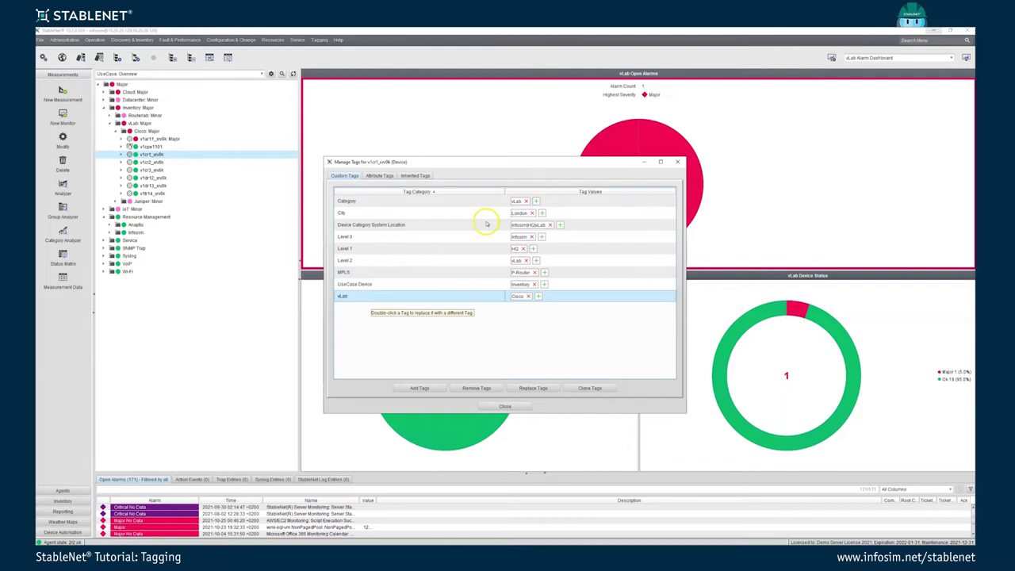
left_click(355, 214)
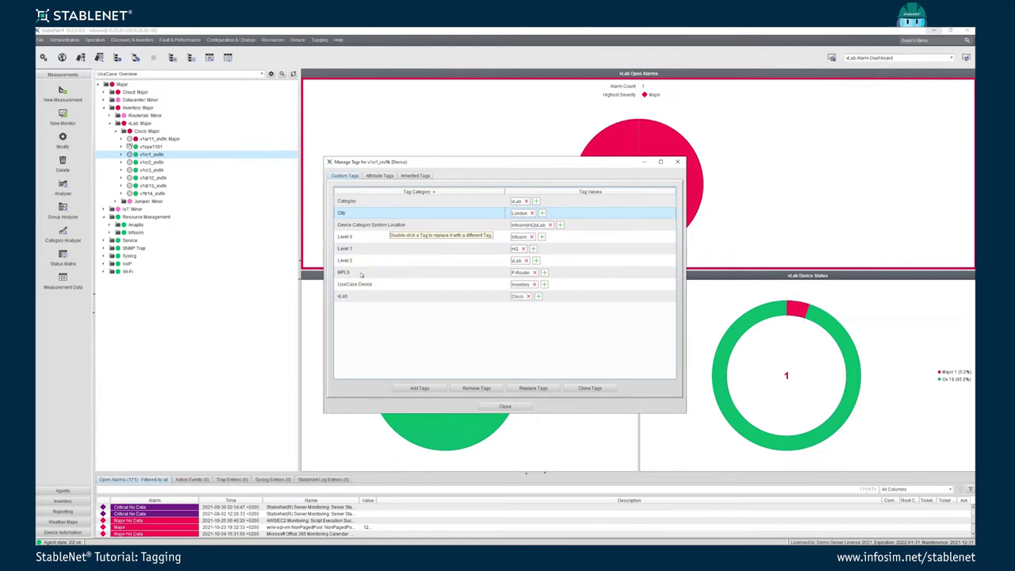
Step: Show the device's inherited tags for the Measurement Type category, searching the categories for "Measure"
left_click(414, 175)
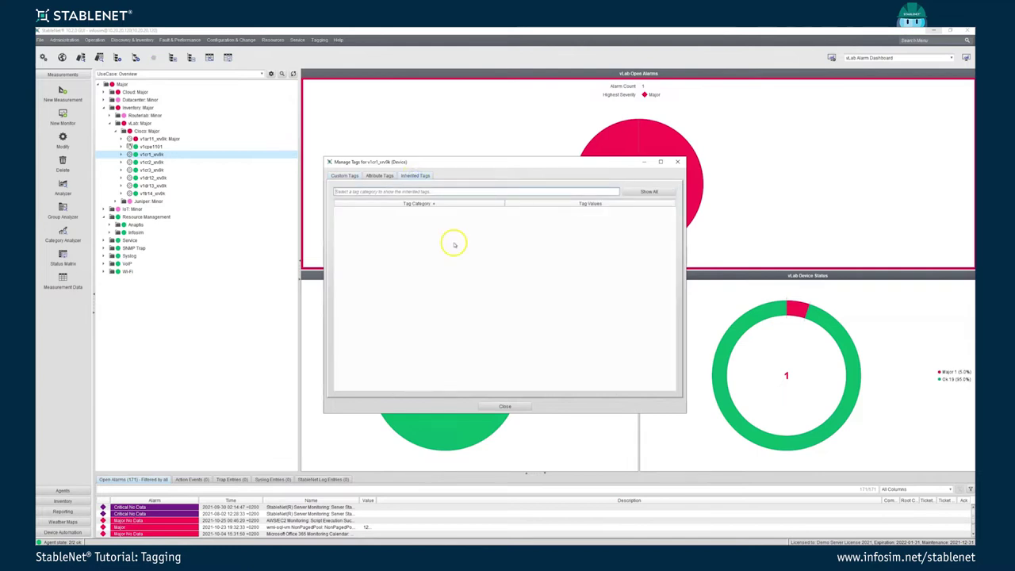
left_click(595, 196)
type("Measure")
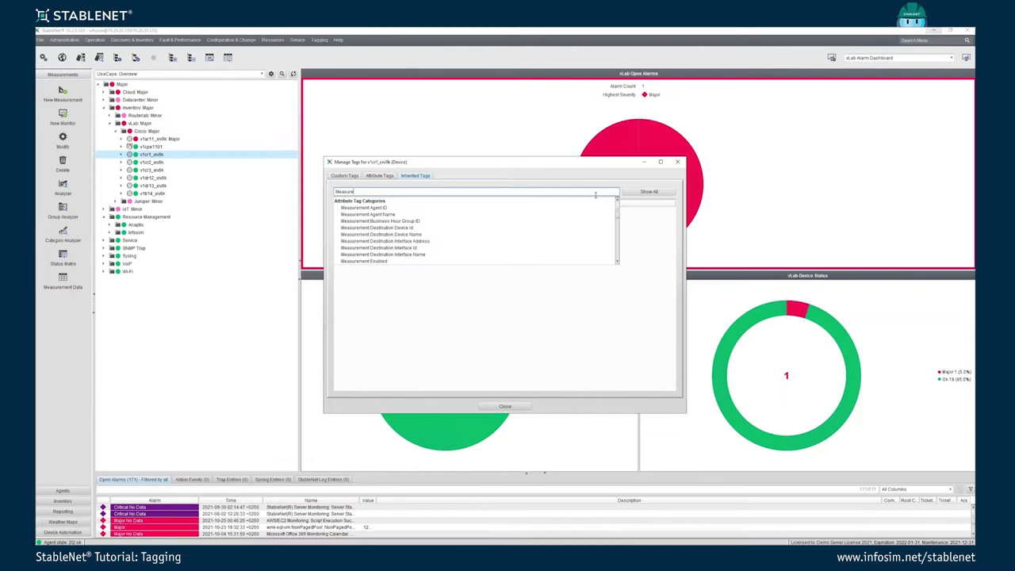
left_click(408, 223)
scroll(409, 227, "down", 3)
left_click(405, 248)
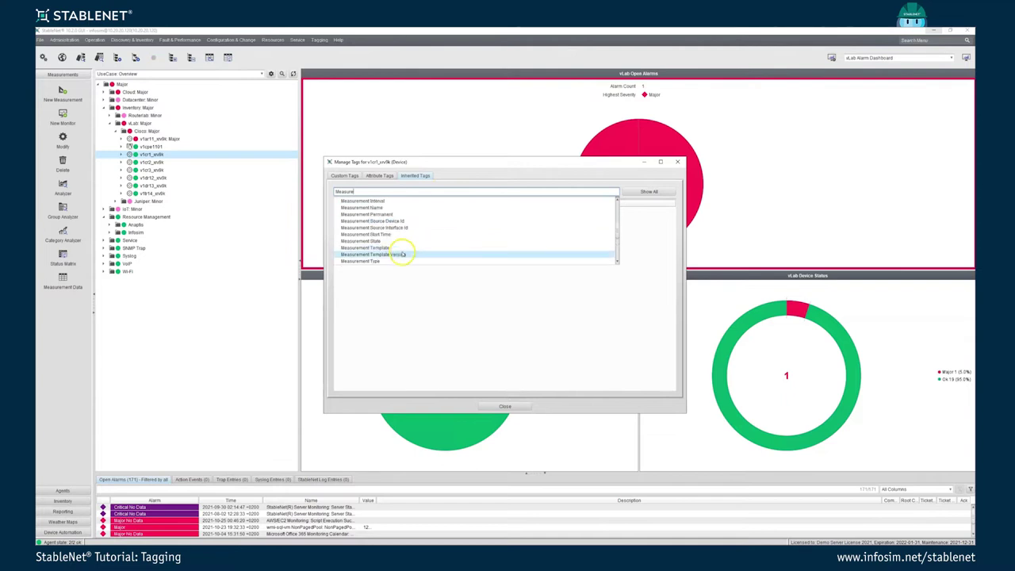
left_click(389, 261)
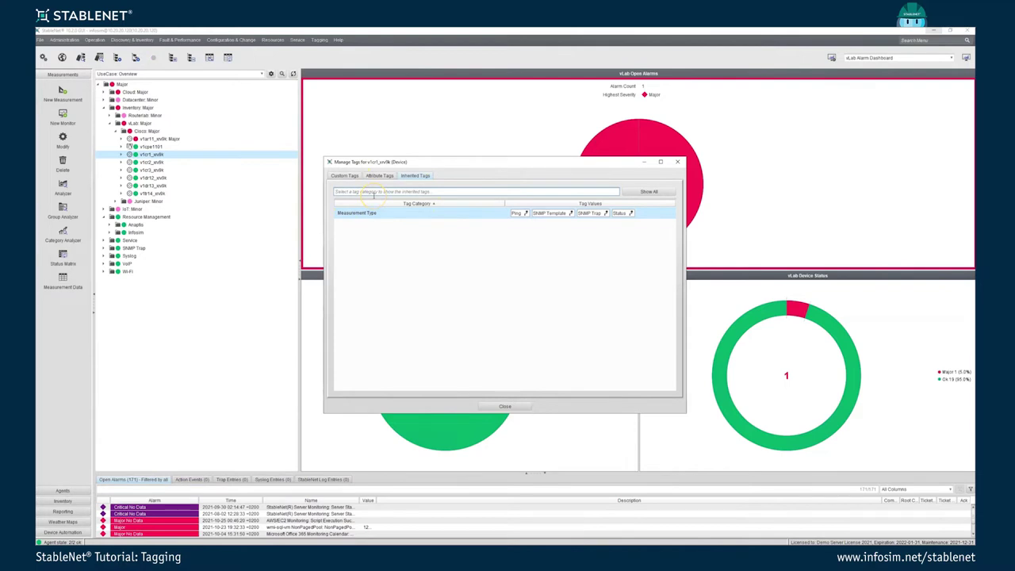
Step: Add the Measurement Name category to the displayed inherited tags and look through its values
left_click(374, 194)
type("measurement name")
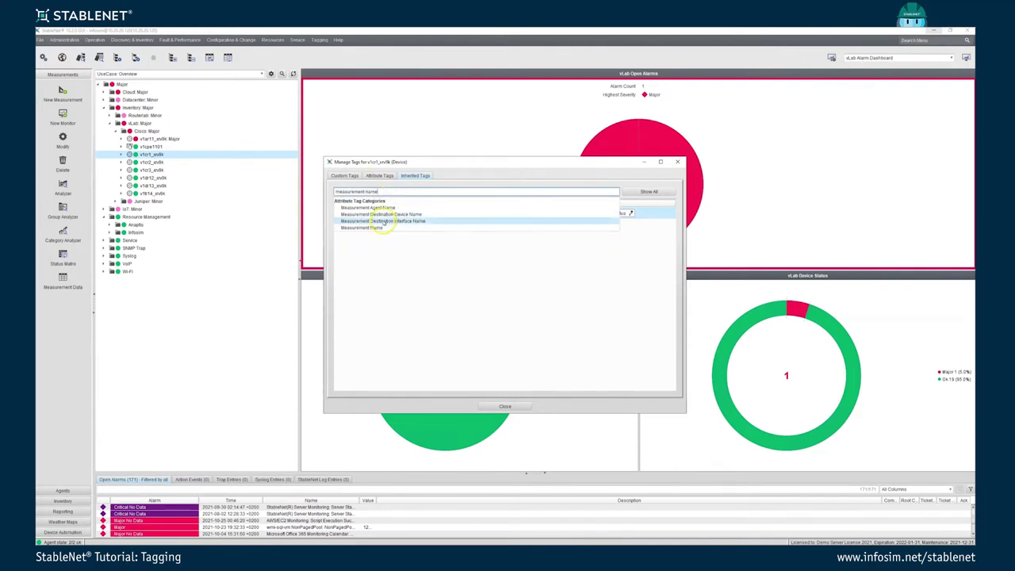
left_click(380, 227)
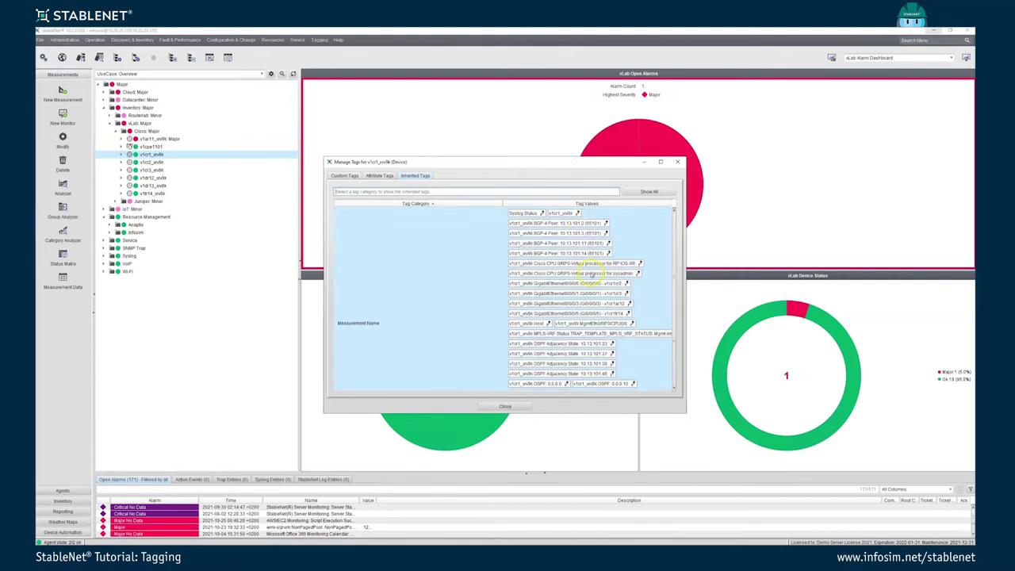
scroll(558, 288, "down", 3)
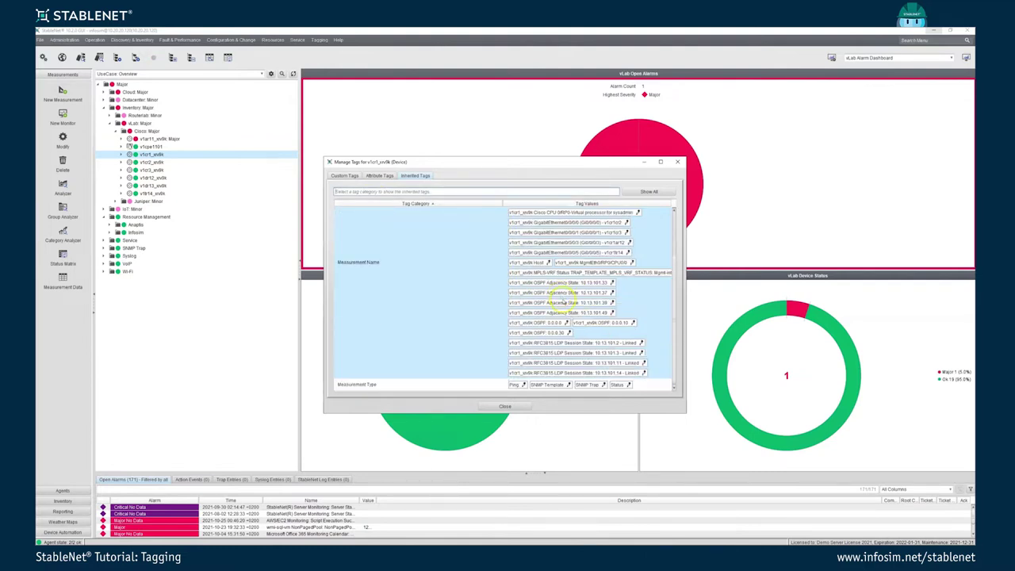
scroll(557, 294, "up", 3)
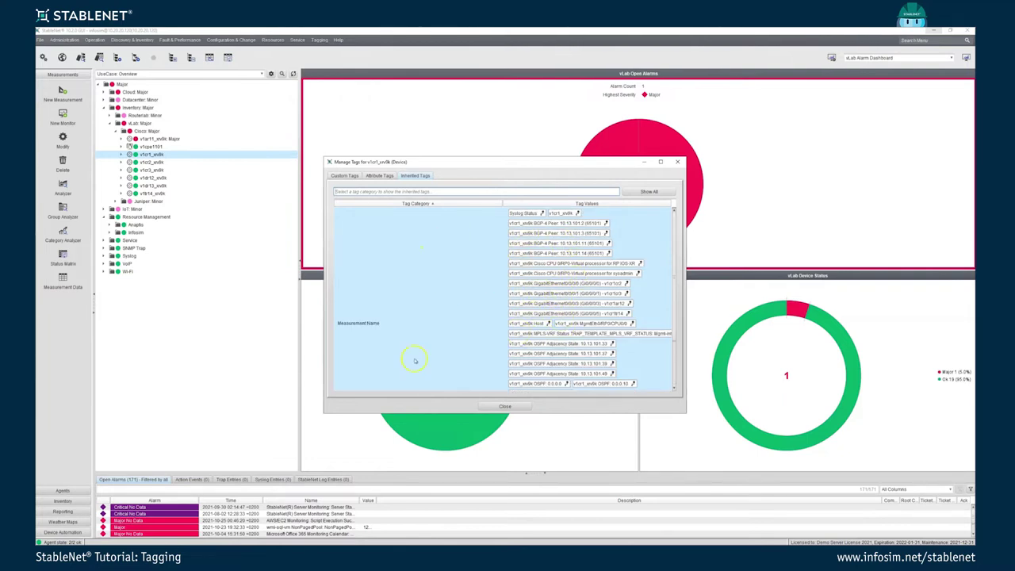
Step: Show all inherited tags in a maximized tag management window and browse the device module, interface, job and link categories
left_click(647, 191)
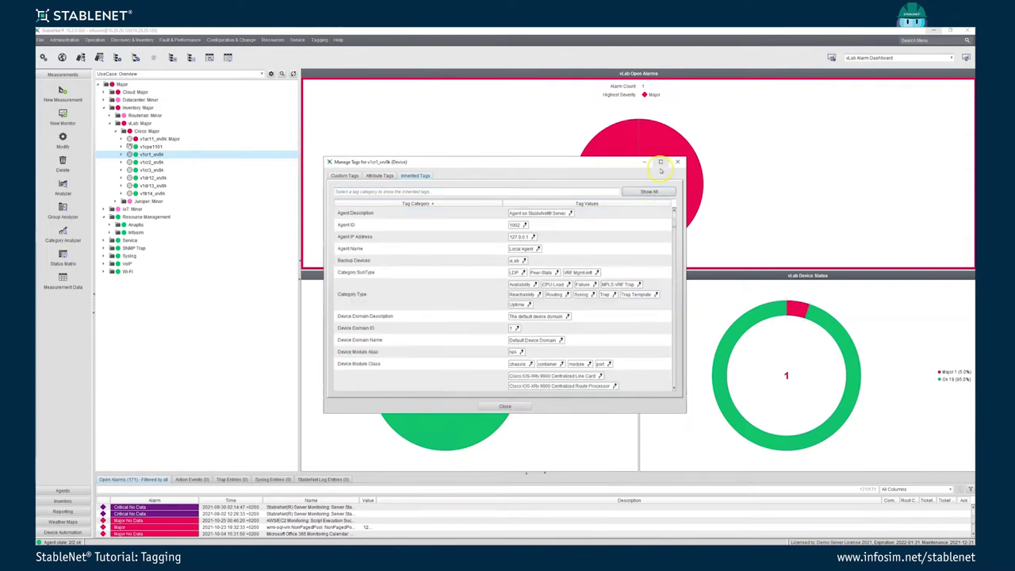
left_click(661, 163)
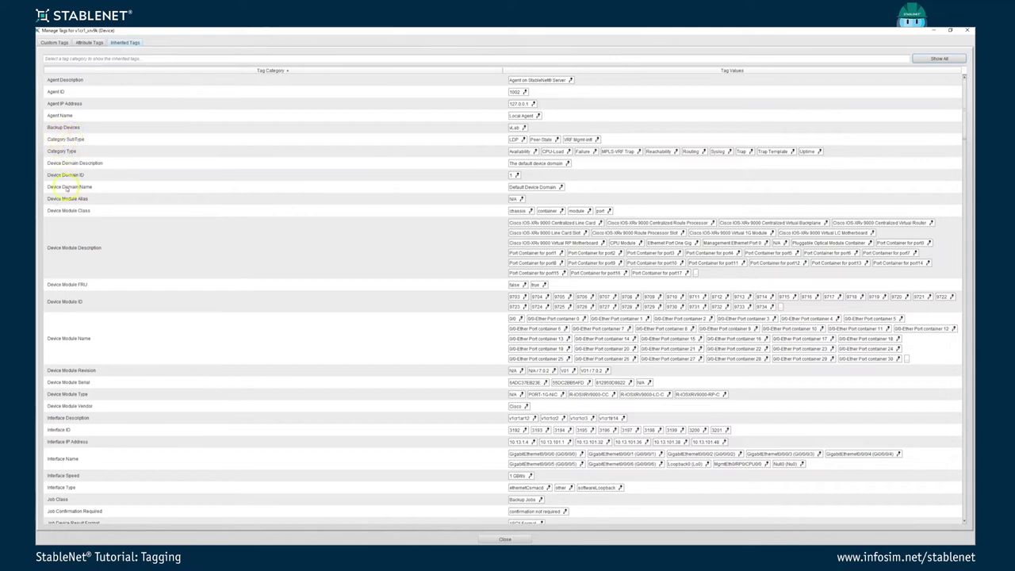
scroll(70, 325, "down", 1)
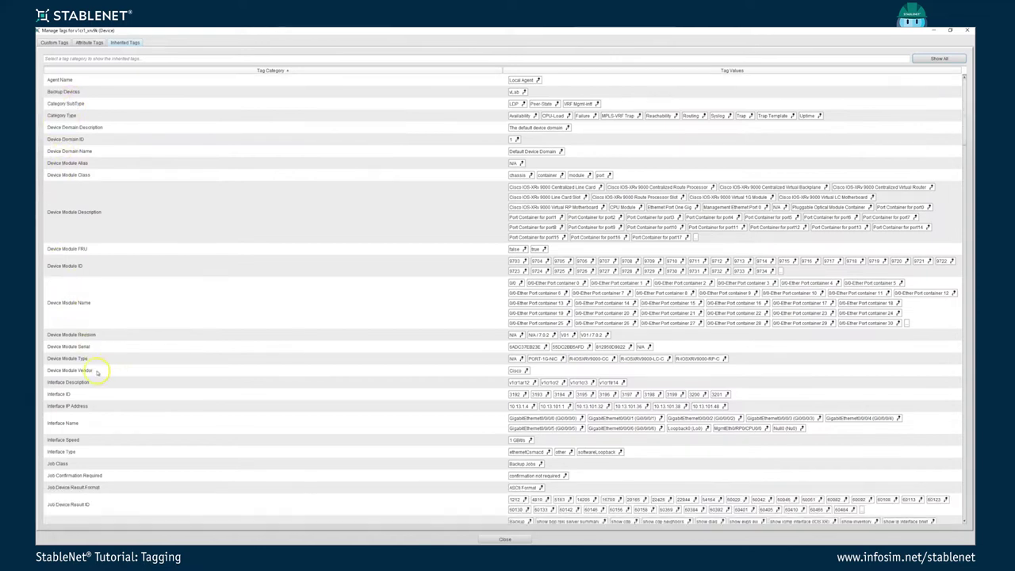
scroll(87, 371, "down", 2)
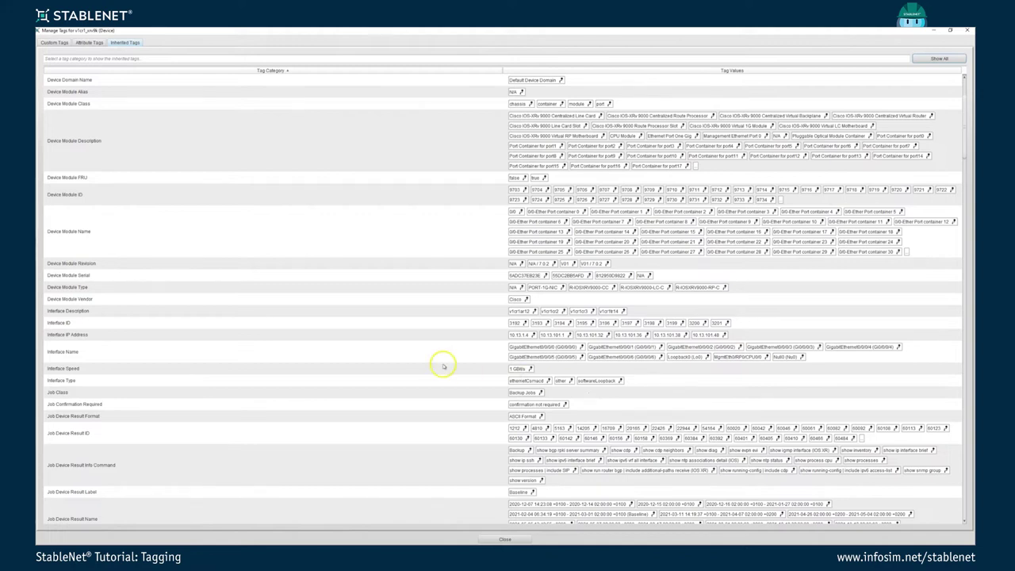
scroll(441, 368, "down", 8)
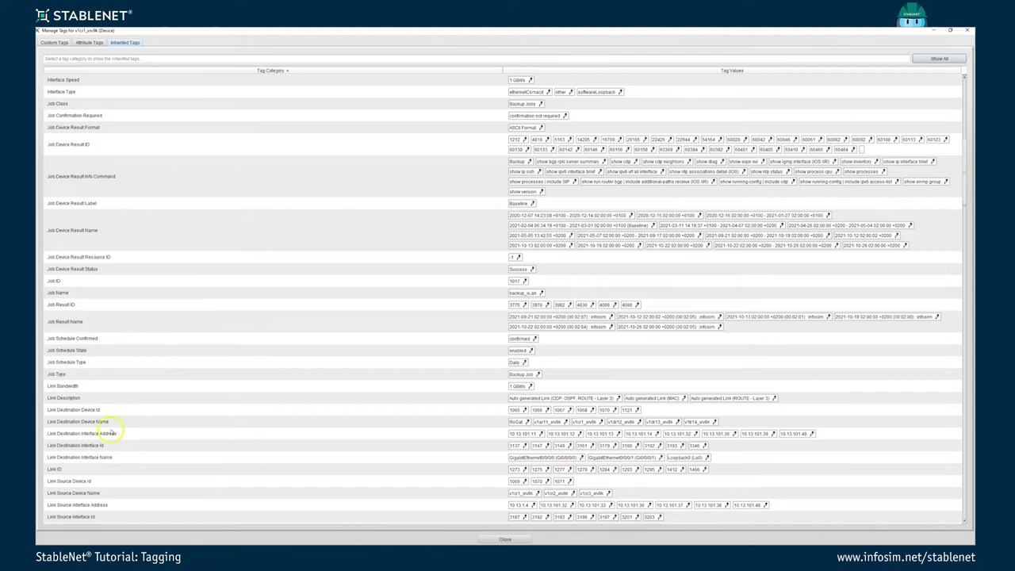
Step: Select the Link Destination Device Name and Link Source Device Name rows together among the inherited tags
left_click(87, 422)
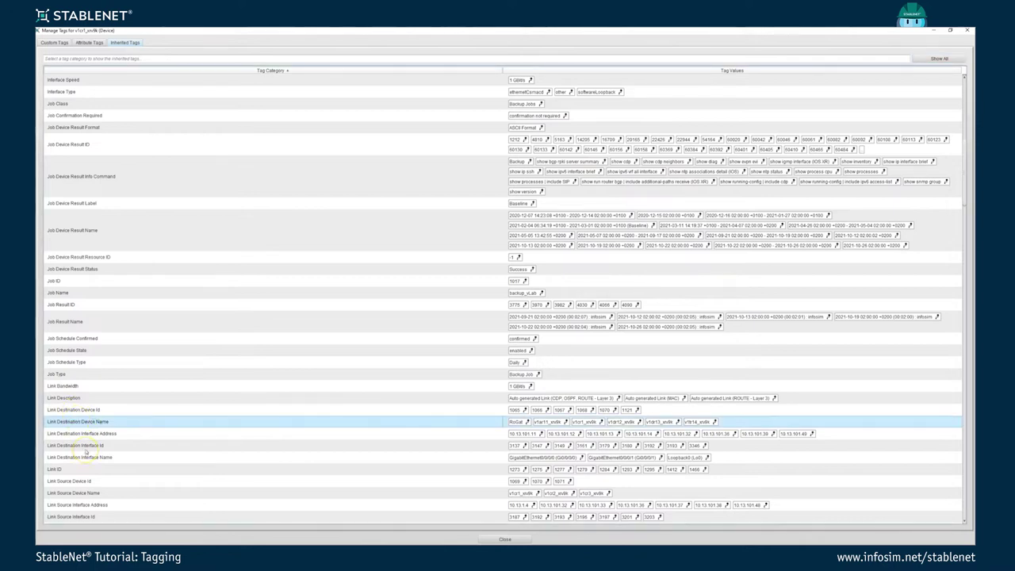
left_click(64, 423)
left_click(100, 429)
left_click(90, 493, "ctrl")
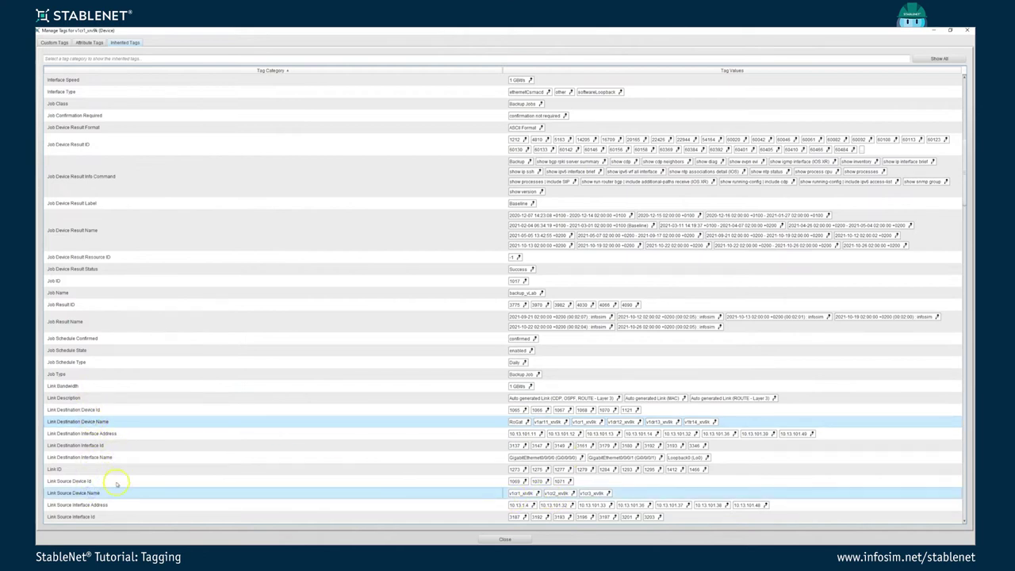
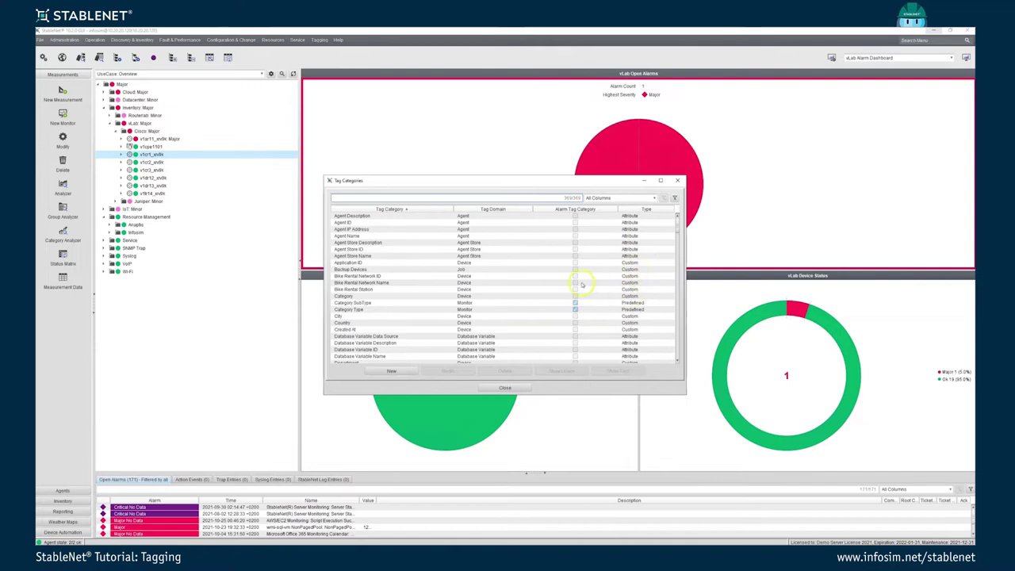
Step: Browse the global Tag Categories list down to the Measurement categories, examining their tag domains and types
scroll(631, 315, "down", 15)
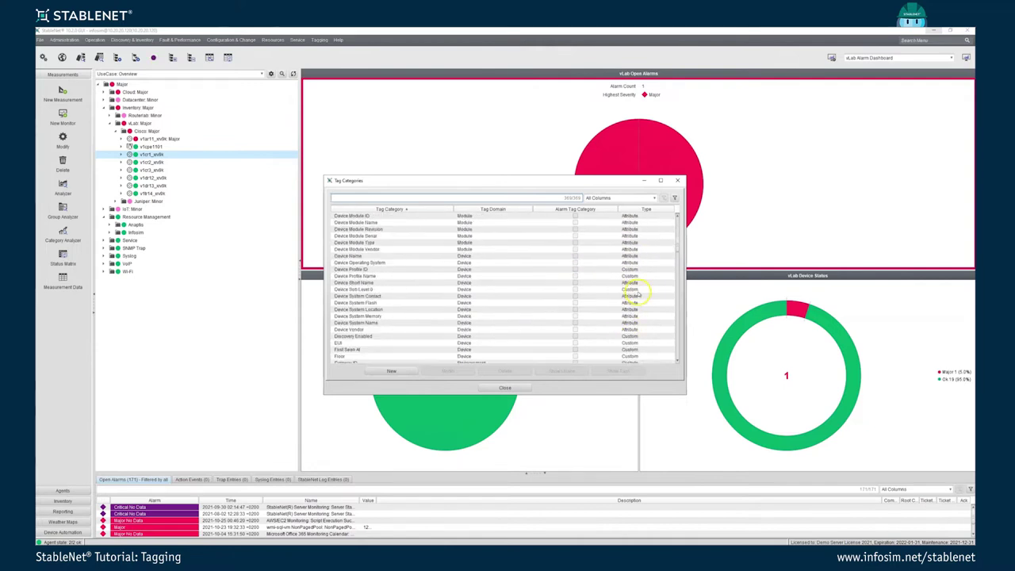
scroll(627, 278, "down", 10)
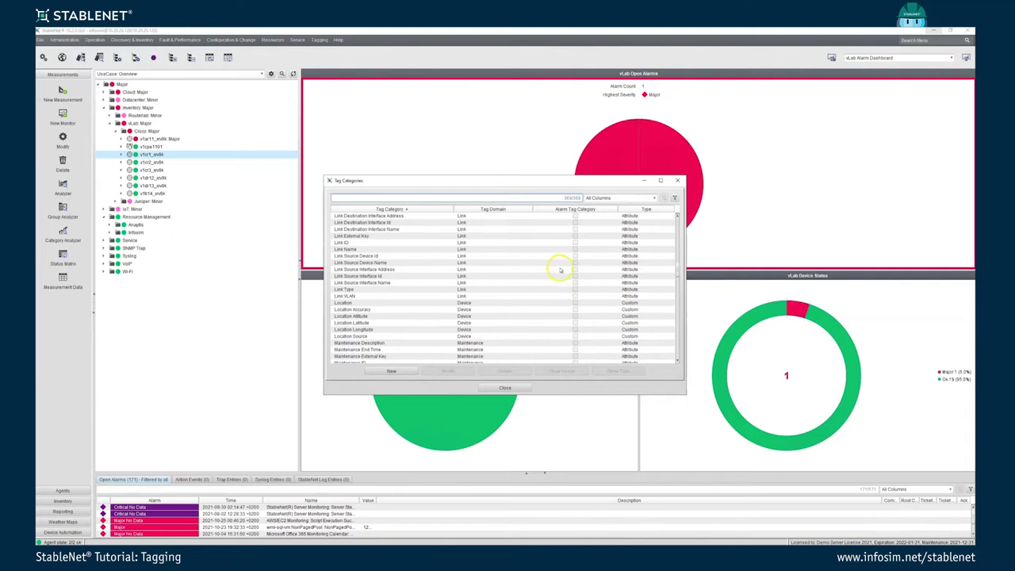
scroll(503, 302, "down", 8)
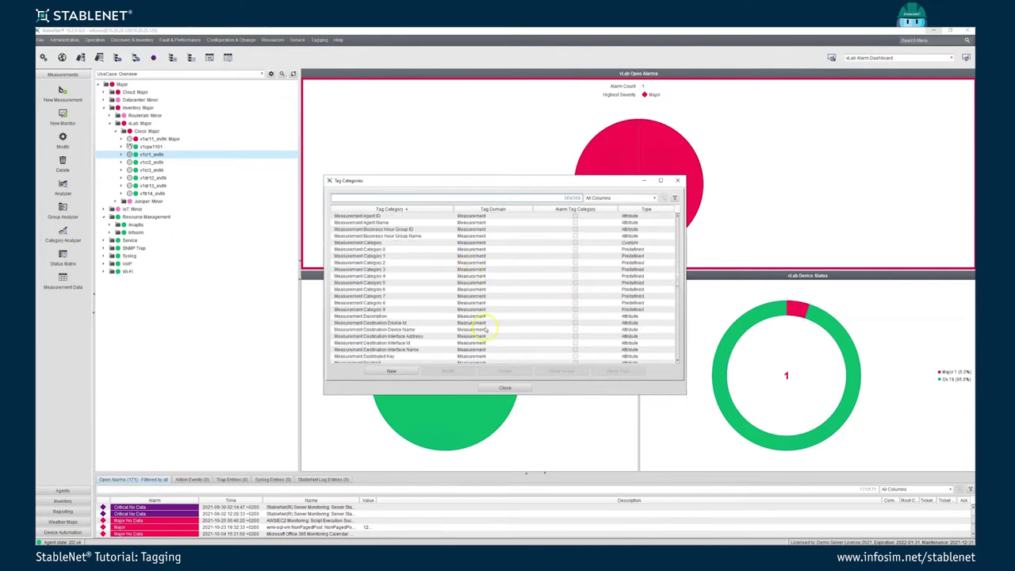
Step: Filter the Tag Categories list by its Type column with the text "custom"
scroll(437, 269, "down", 5)
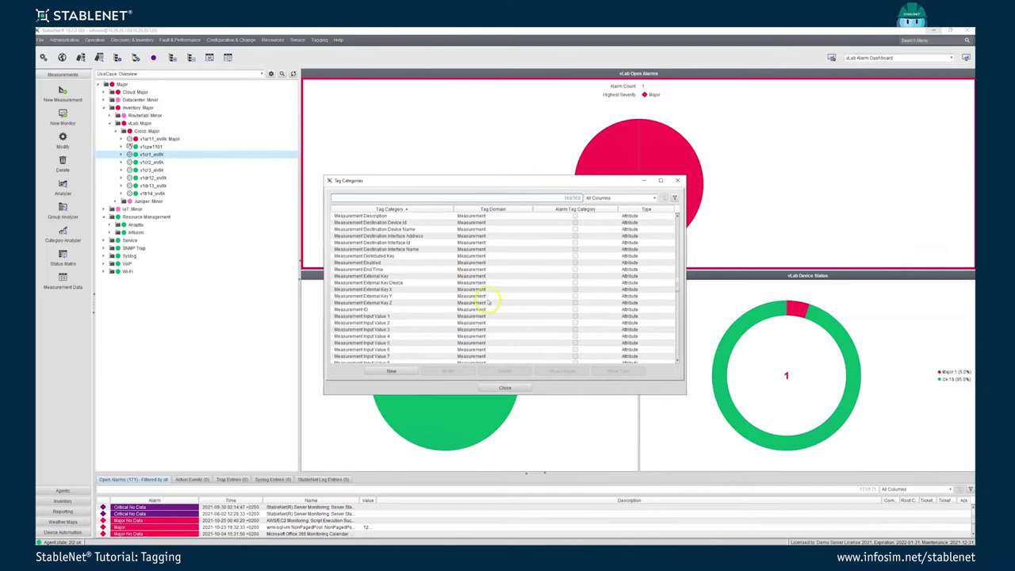
scroll(433, 290, "up", 10)
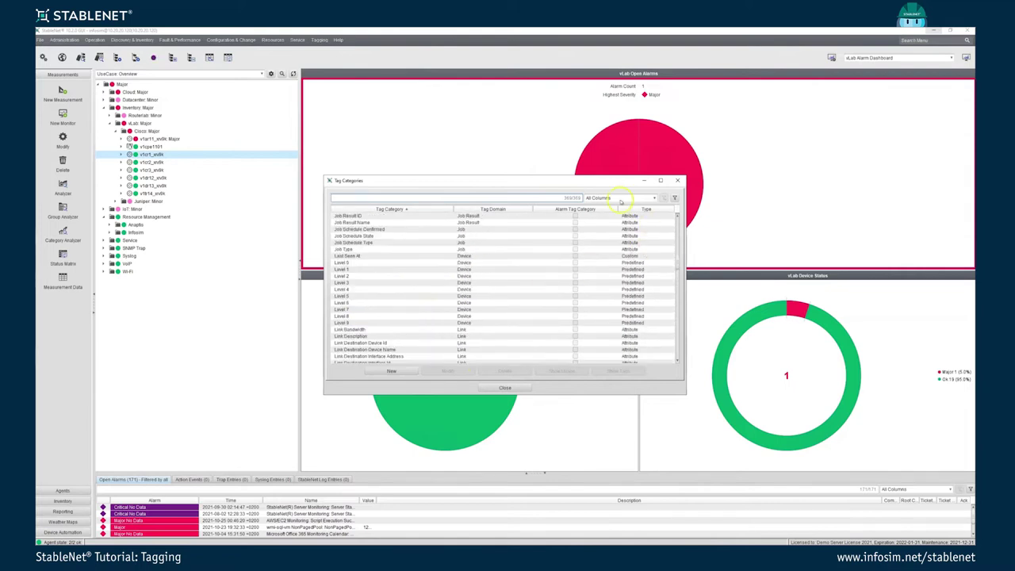
left_click(596, 199)
left_click(532, 197)
left_click(598, 198)
left_click(595, 245)
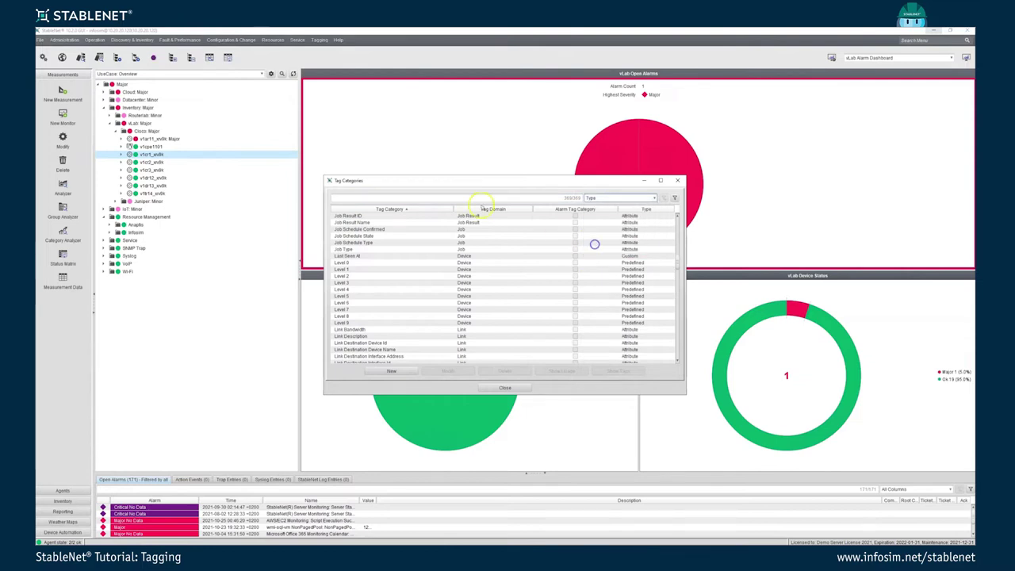
left_click(446, 198)
type("c")
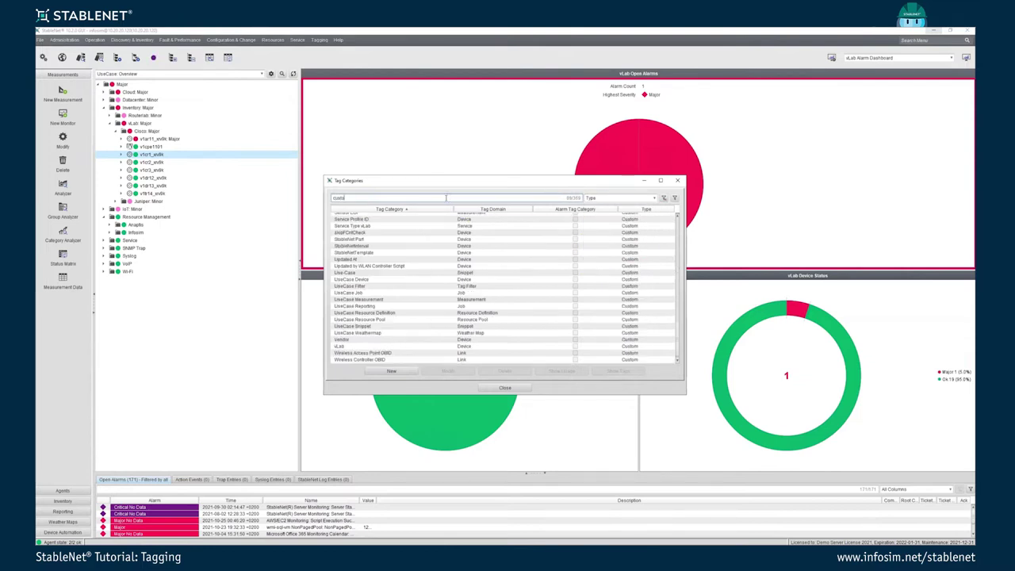
type("ustom")
Step: Look through the custom tag categories and examine the usage of the City category, including its tagged devices
scroll(607, 270, "up", 10)
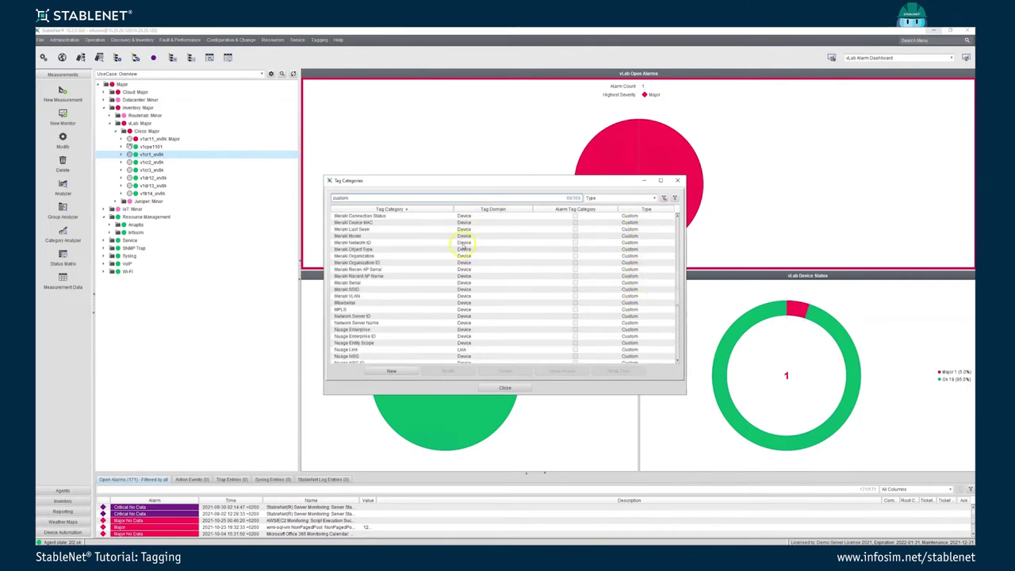
scroll(500, 302, "down", 4)
scroll(468, 285, "down", 6)
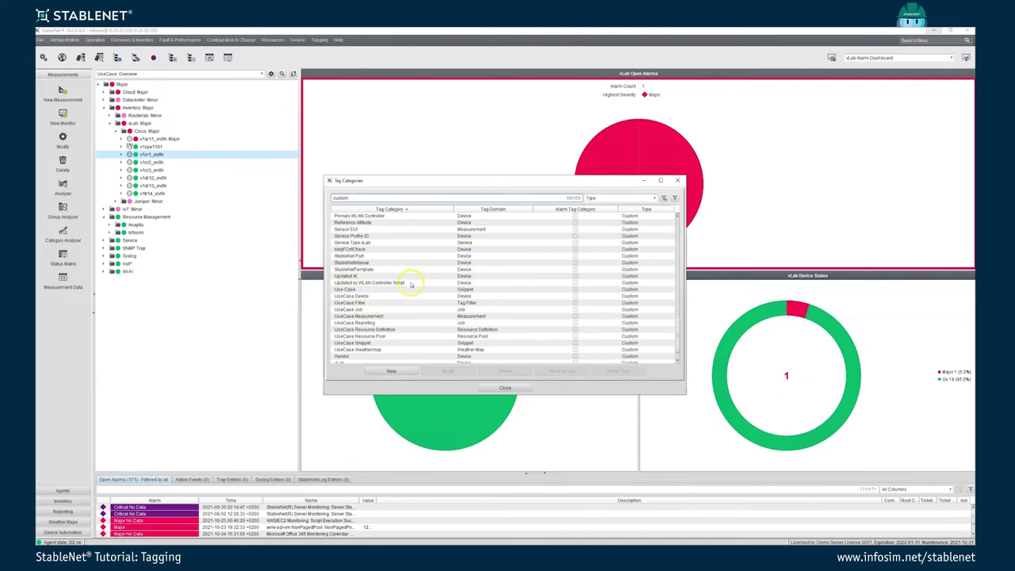
scroll(585, 294, "up", 10)
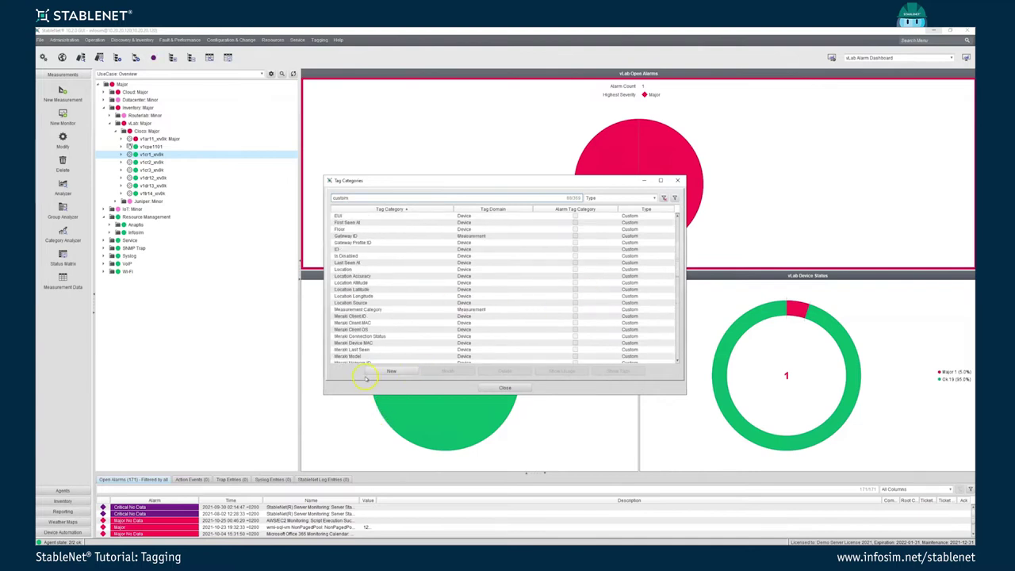
scroll(385, 296, "up", 3)
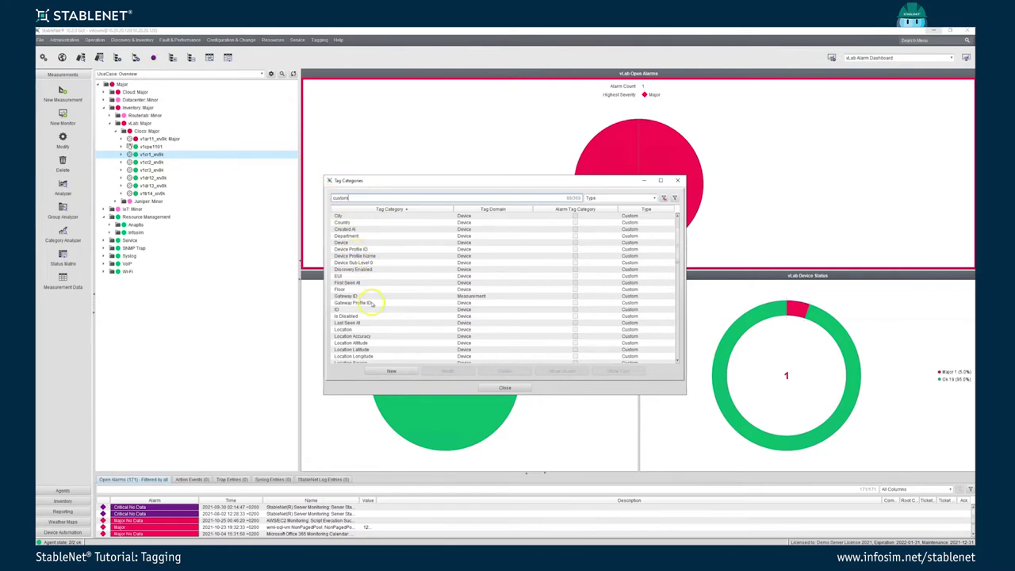
left_click(338, 217)
left_click(579, 374)
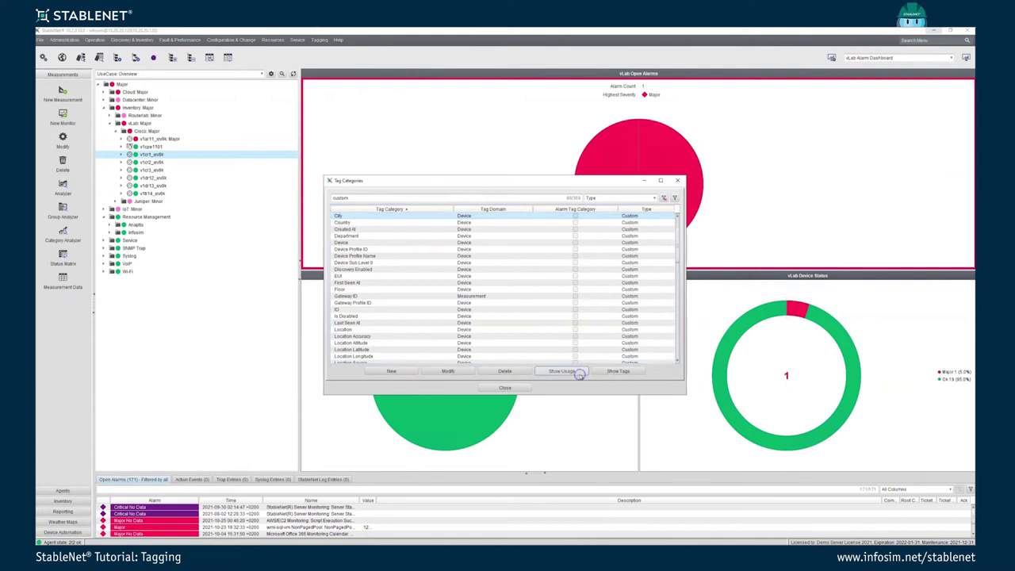
scroll(432, 218, "down", 5)
scroll(447, 263, "up", 5)
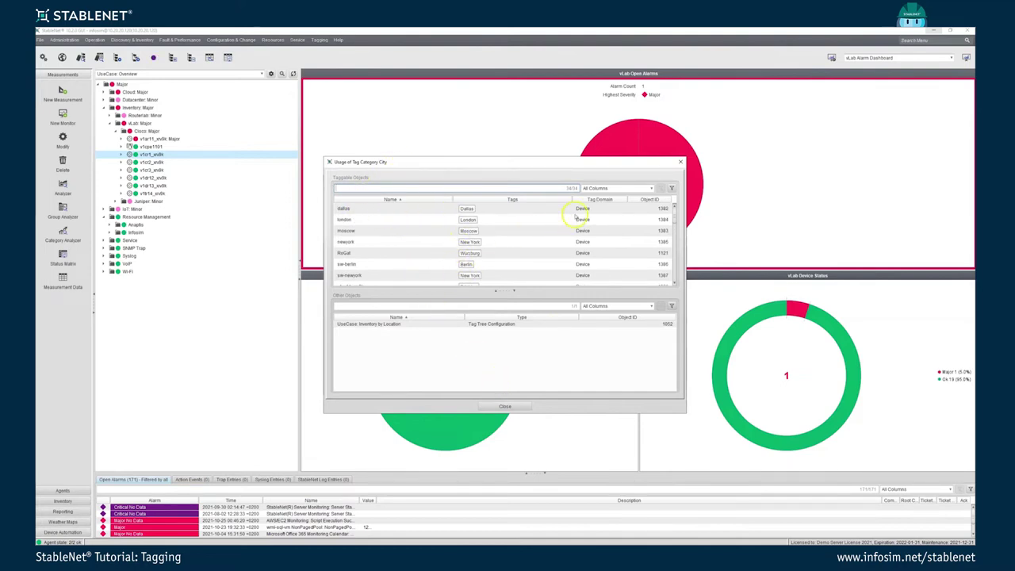
scroll(501, 222, "down", 6)
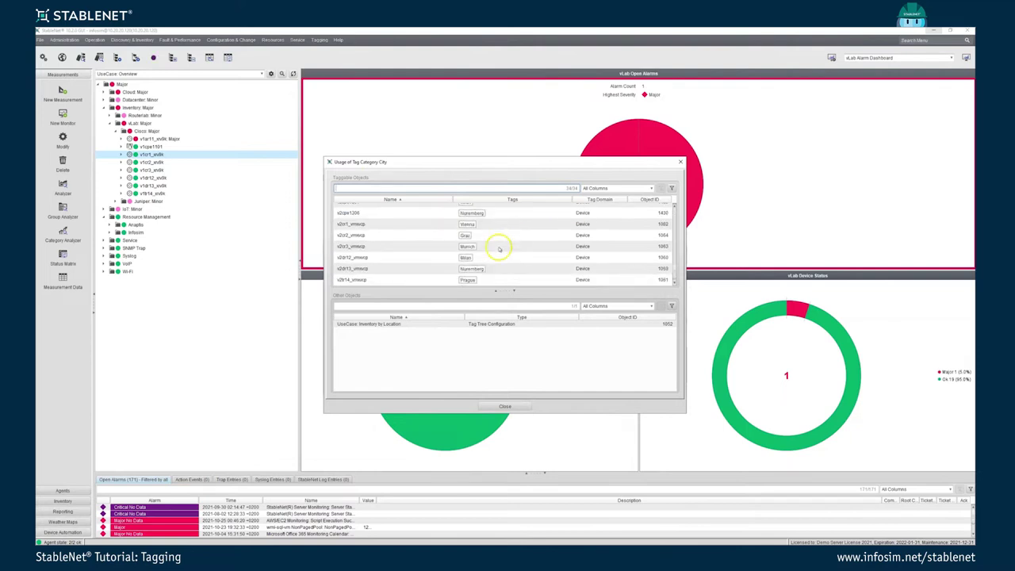
left_click(510, 408)
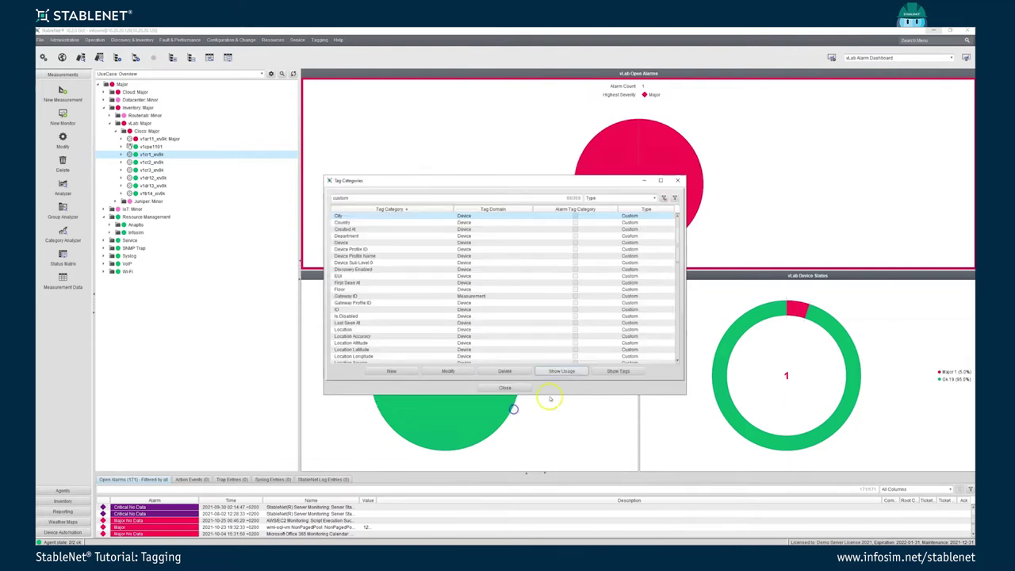
Step: Show the existing tags of the City category, and close the tag list and the Tag Categories window
left_click(616, 371)
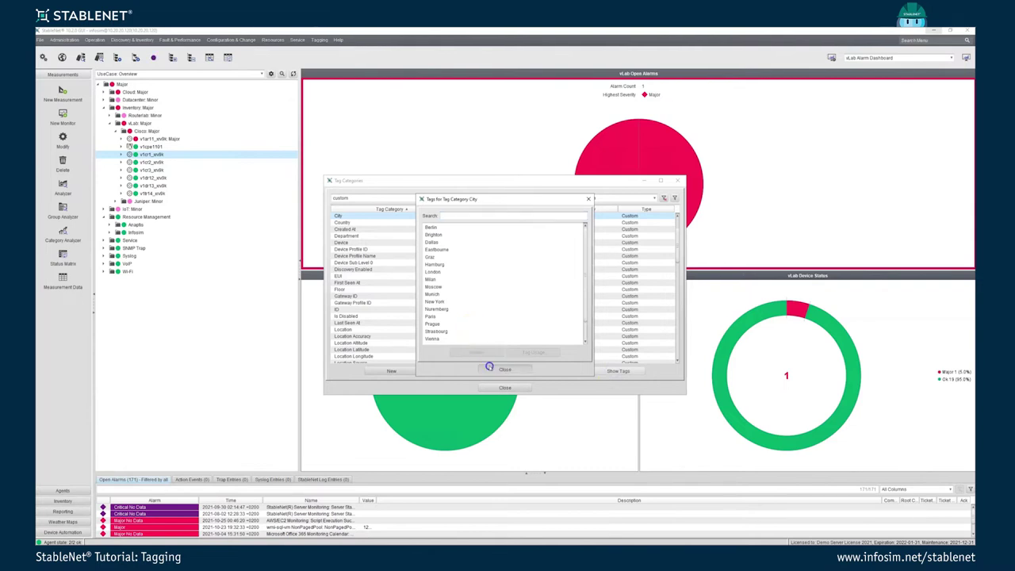
left_click(490, 369)
left_click(495, 388)
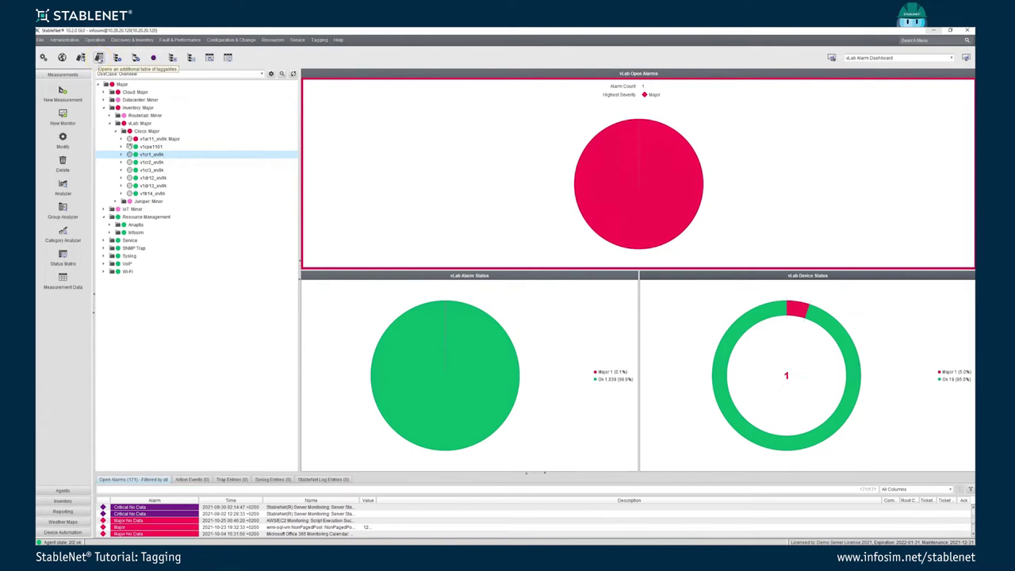
Step: Open an additional taggable table for the Device tag domain and maximize its window
left_click(100, 58)
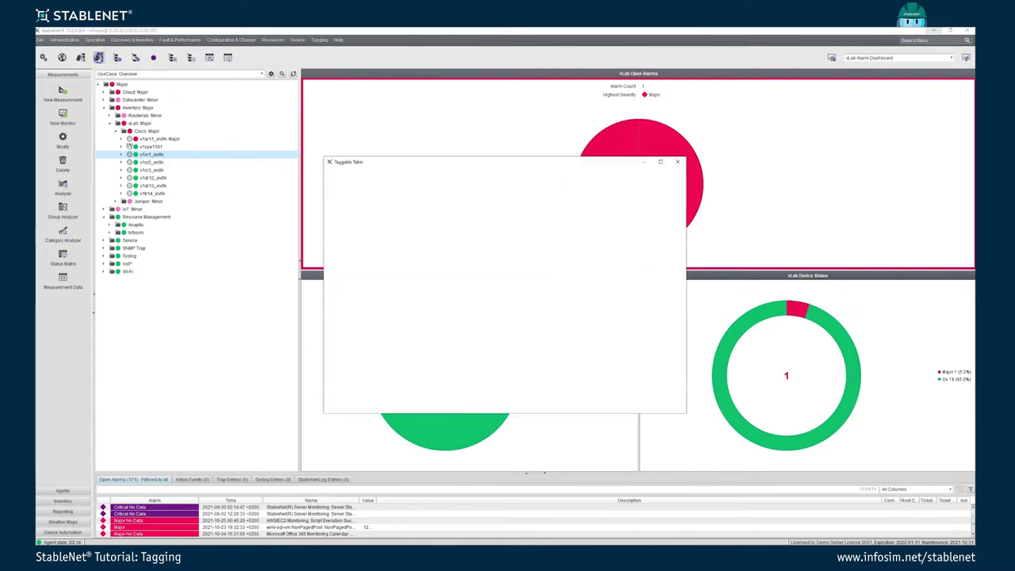
left_click(388, 191)
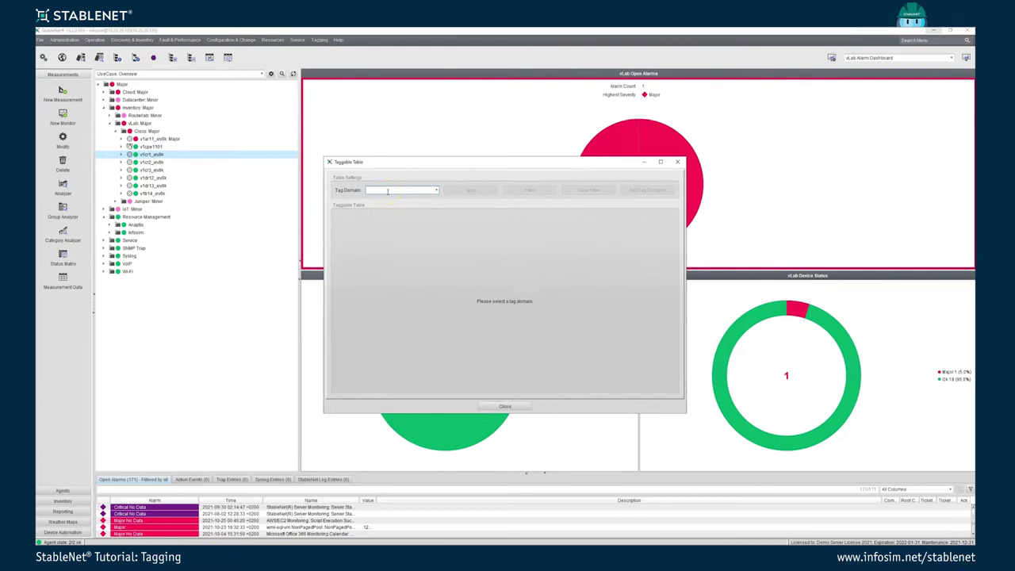
left_click(388, 192)
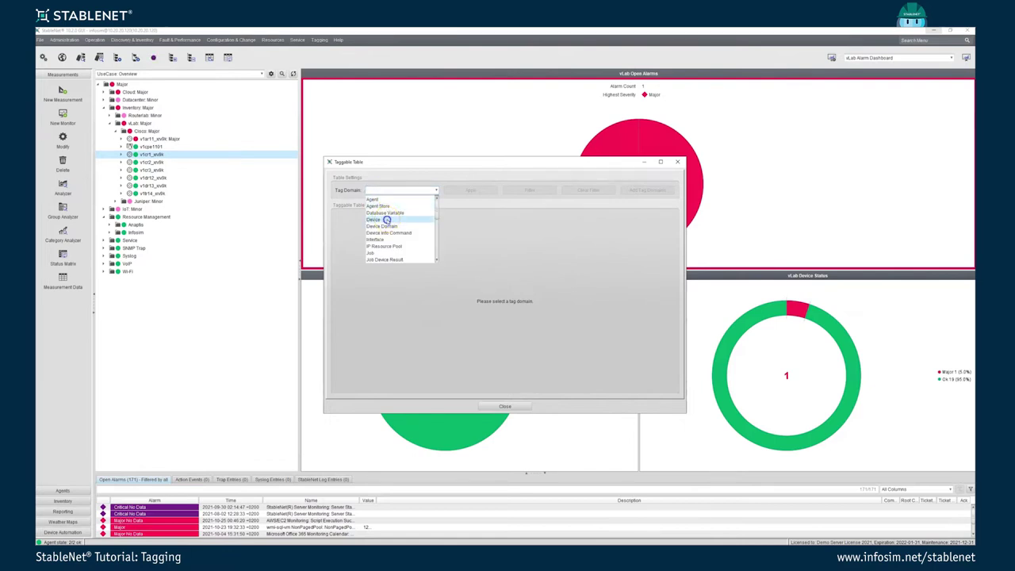
left_click(387, 221)
left_click(489, 192)
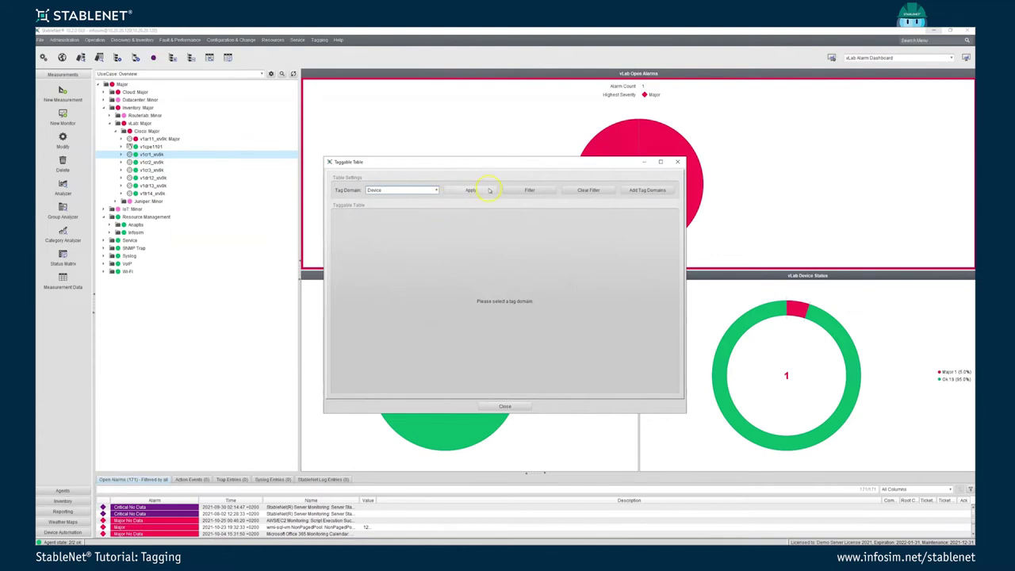
left_click(488, 190)
left_click(668, 242)
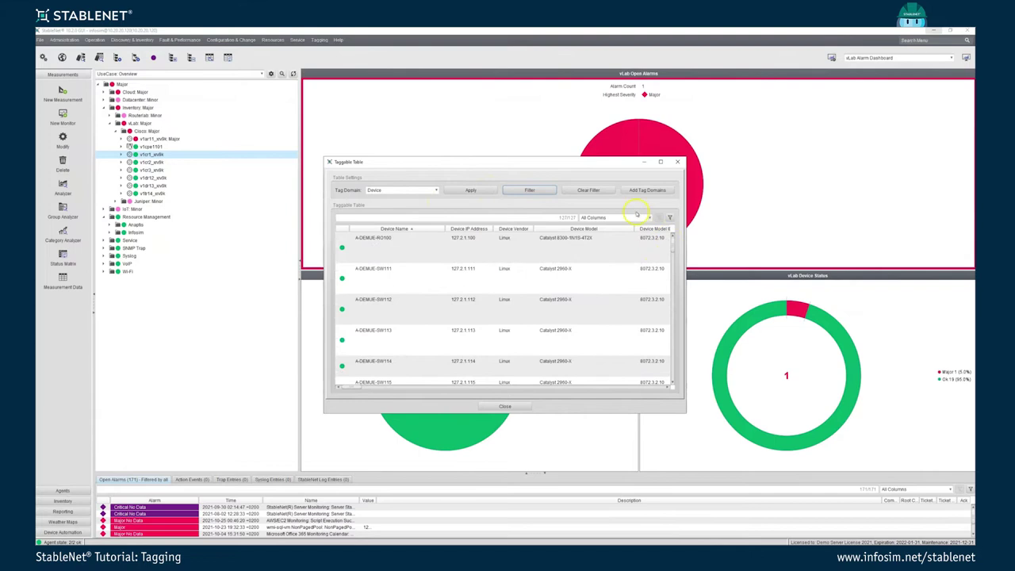
left_click(660, 162)
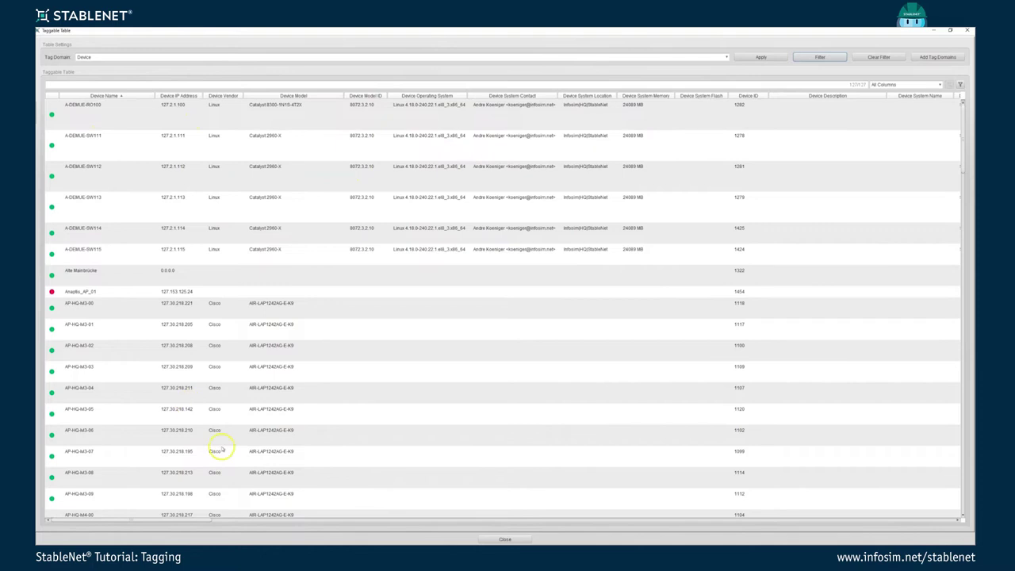
Step: Examine the selectable columns of the device table and leave the column selection without changes
right_click(322, 95)
left_click(341, 103)
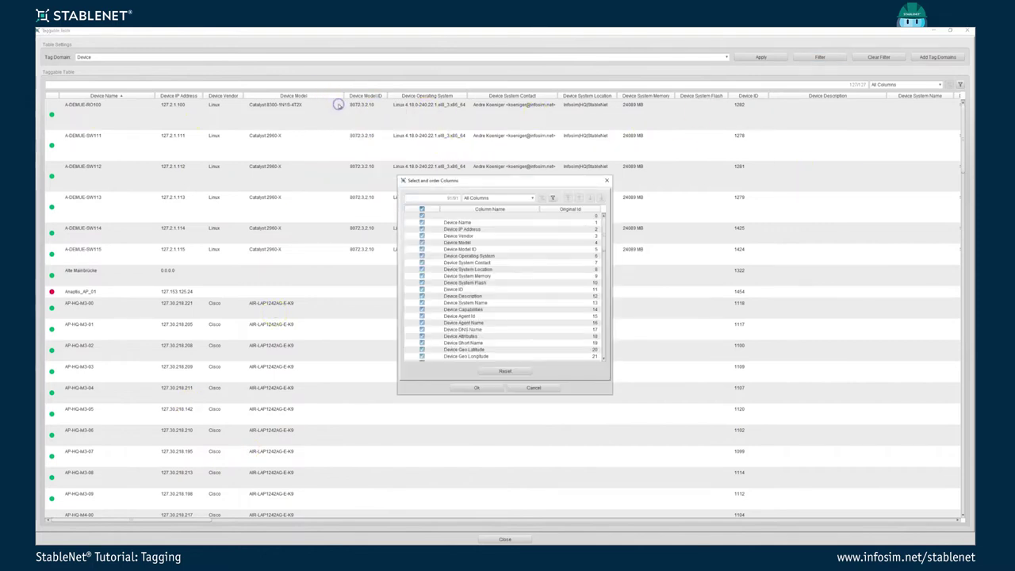
scroll(470, 296, "down", 1)
scroll(468, 297, "down", 14)
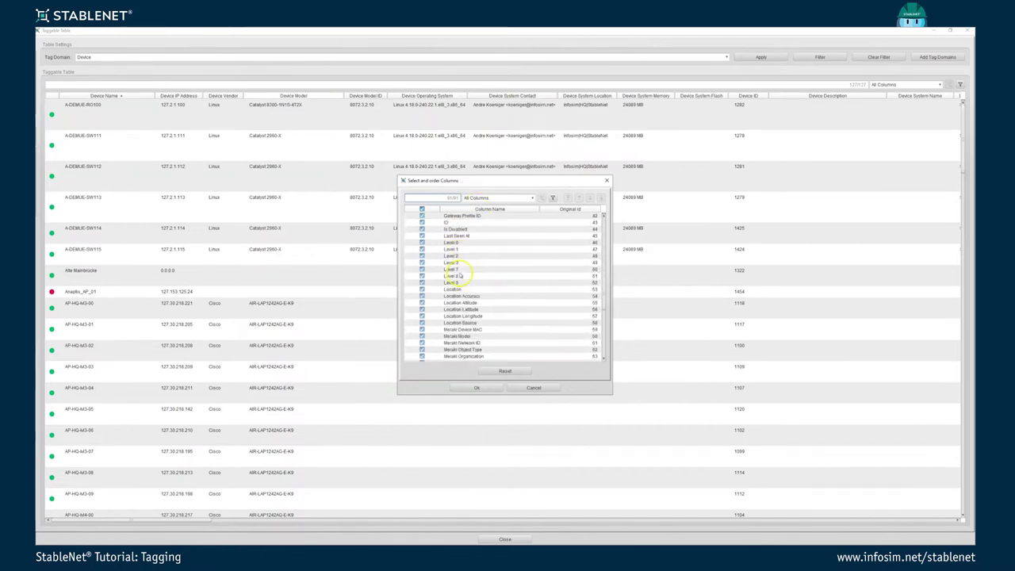
scroll(460, 311, "up", 8)
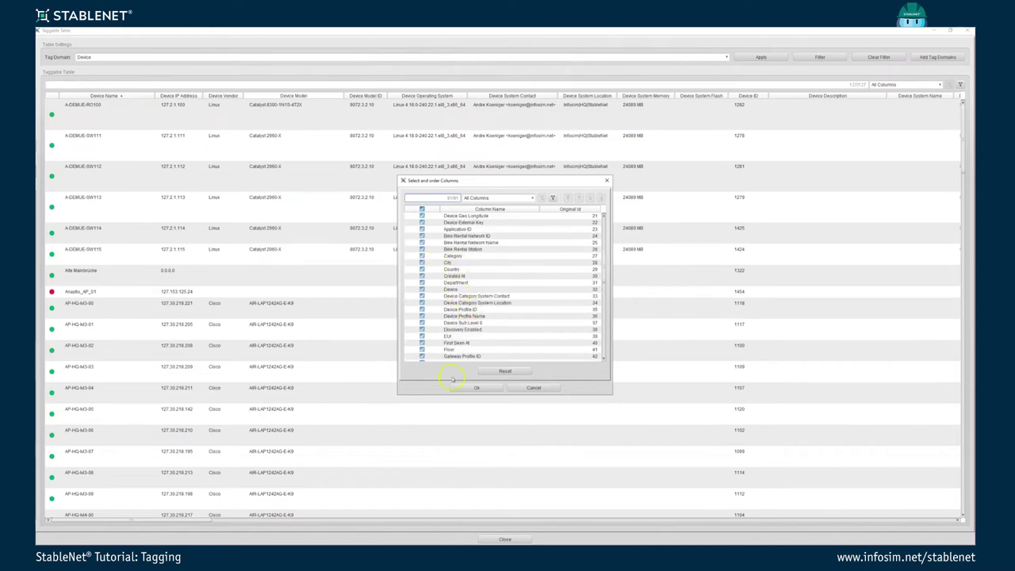
left_click(531, 388)
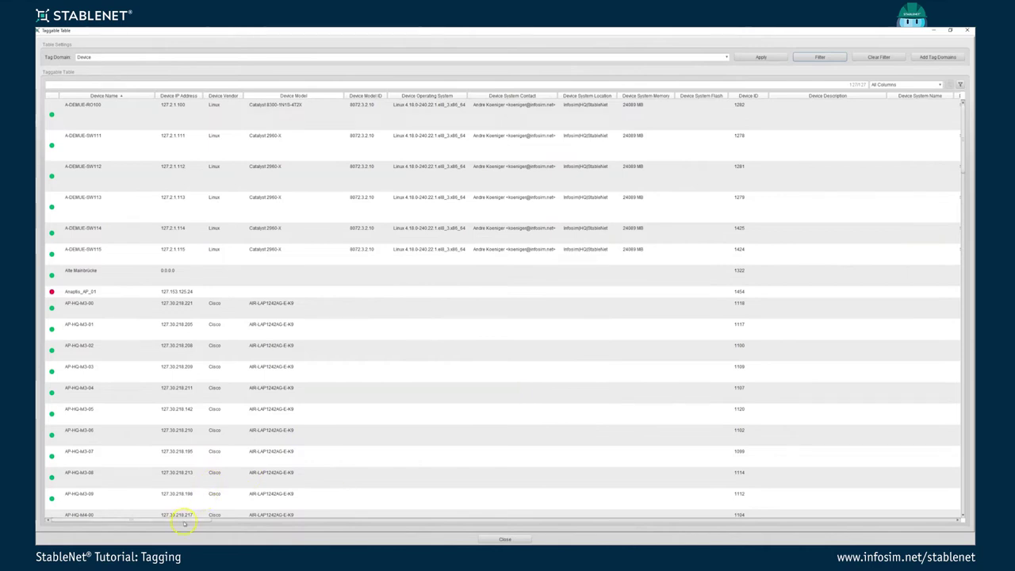
Step: Filter the device table to devices whose Device Name contains "AP-" and look through the matching rows
left_click_drag(172, 522, 140, 496)
left_click(822, 58)
left_click(820, 57)
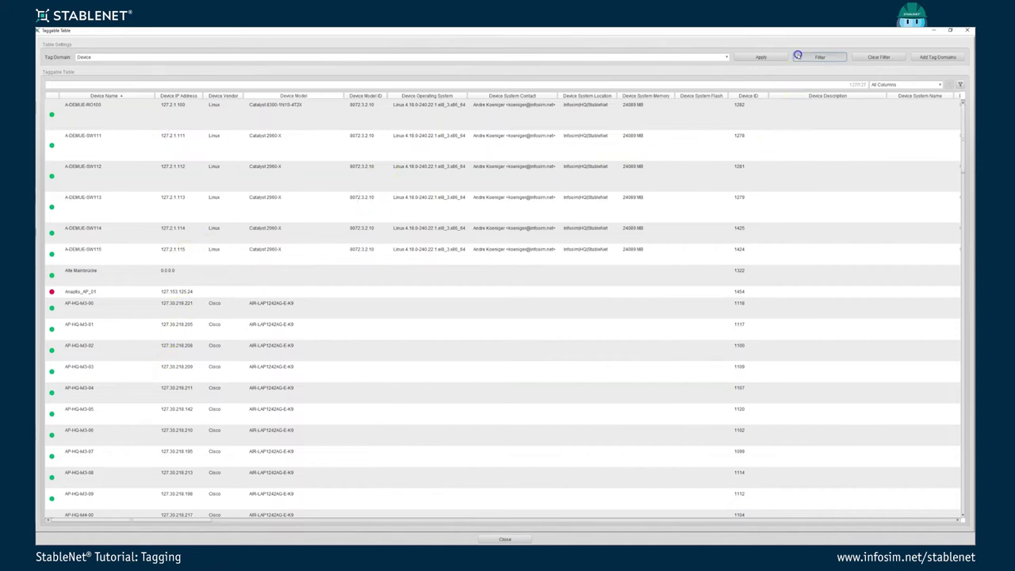
double_click(398, 243)
left_click(448, 246)
left_click(452, 249)
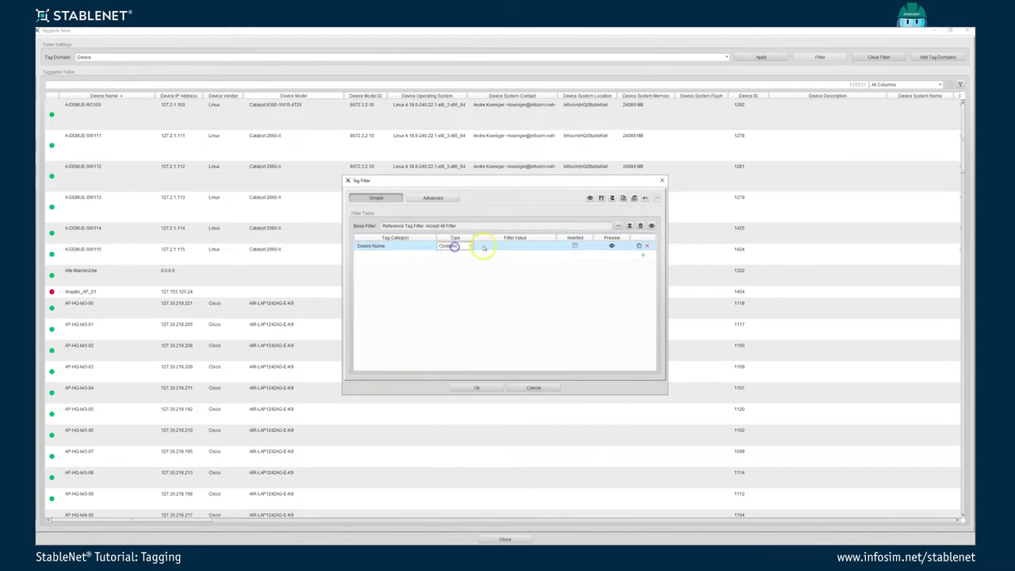
double_click(487, 245)
type("AP-")
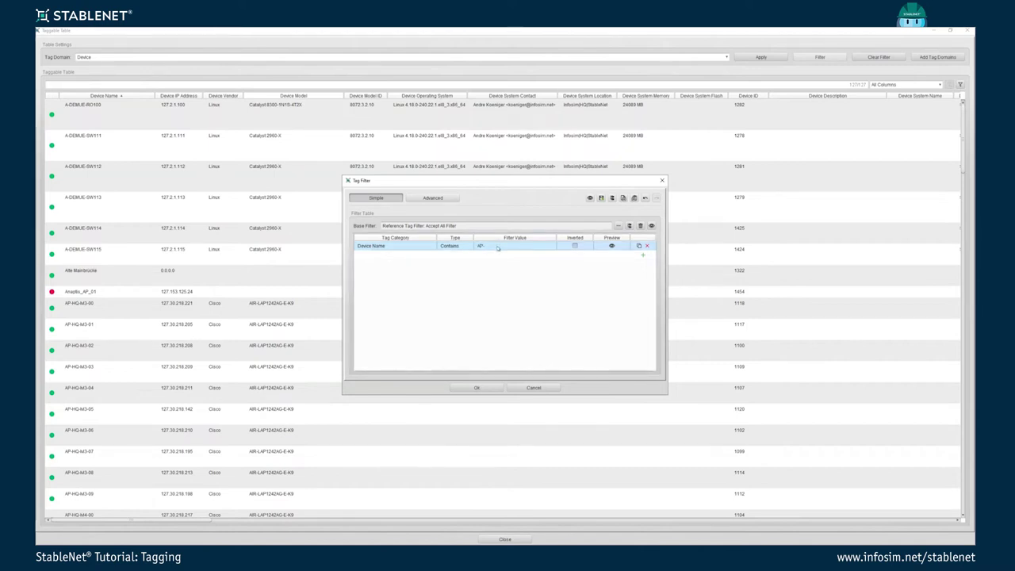
left_click(481, 387)
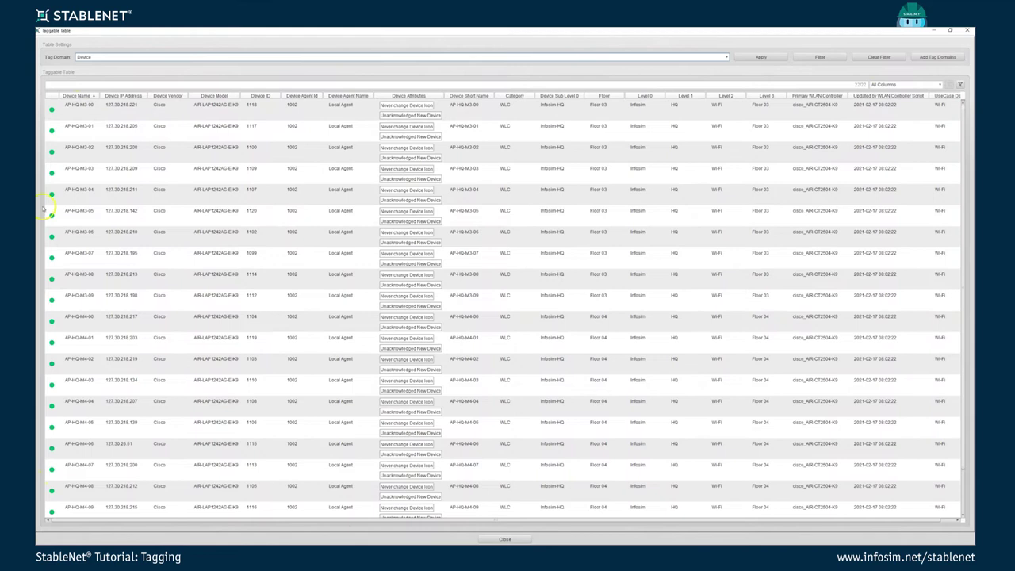
scroll(99, 468, "down", 1)
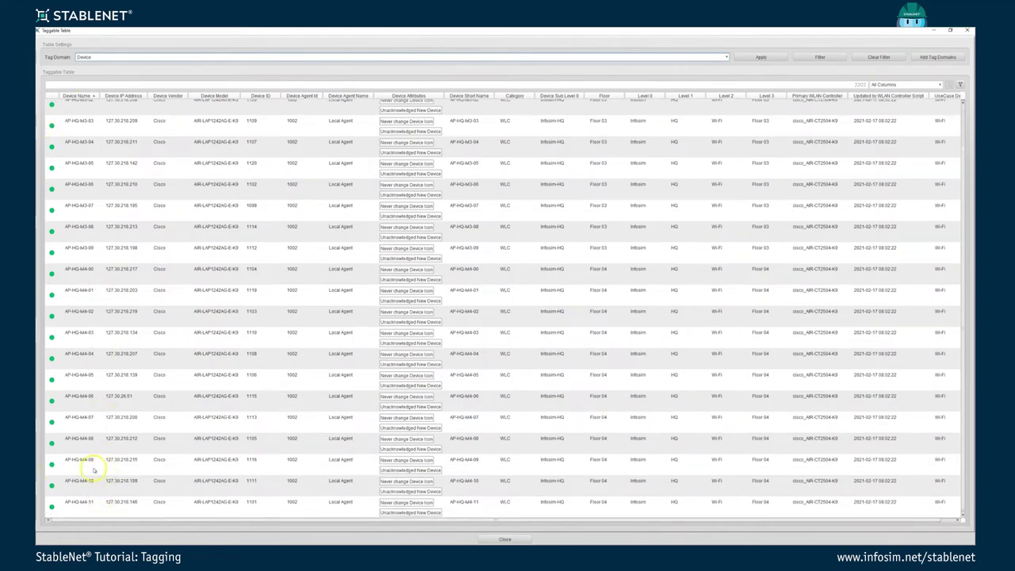
scroll(91, 466, "down", 1)
scroll(82, 139, "up", 1)
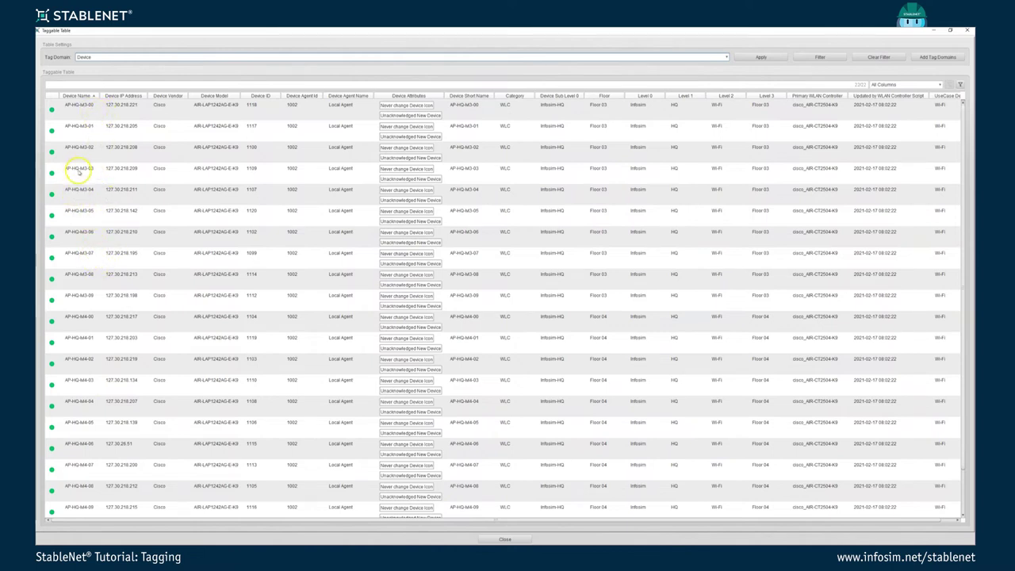
Step: Change the Device Name filter value to "HQ" and look through the filtered devices
left_click(819, 58)
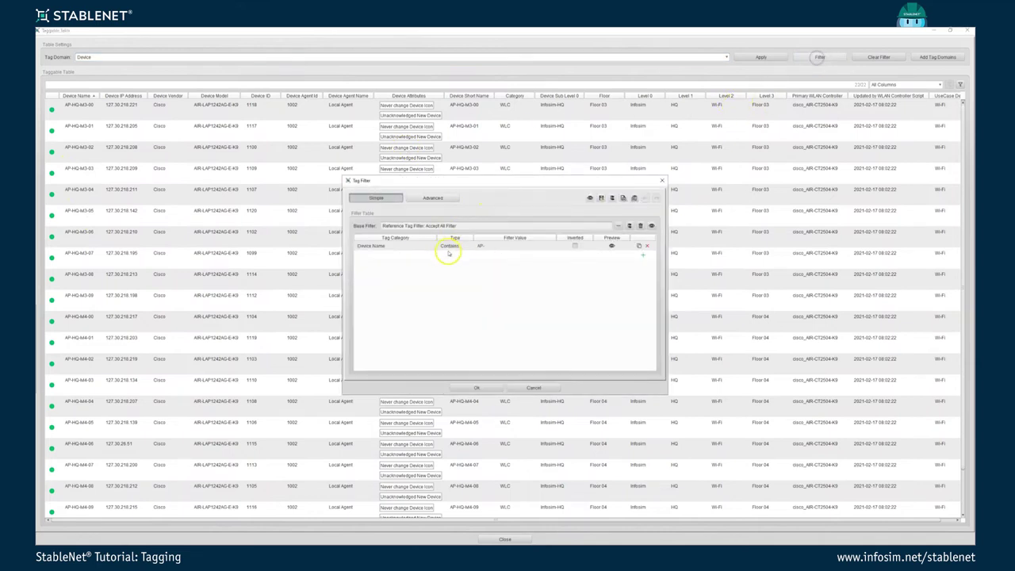
double_click(484, 246)
double_click(484, 247)
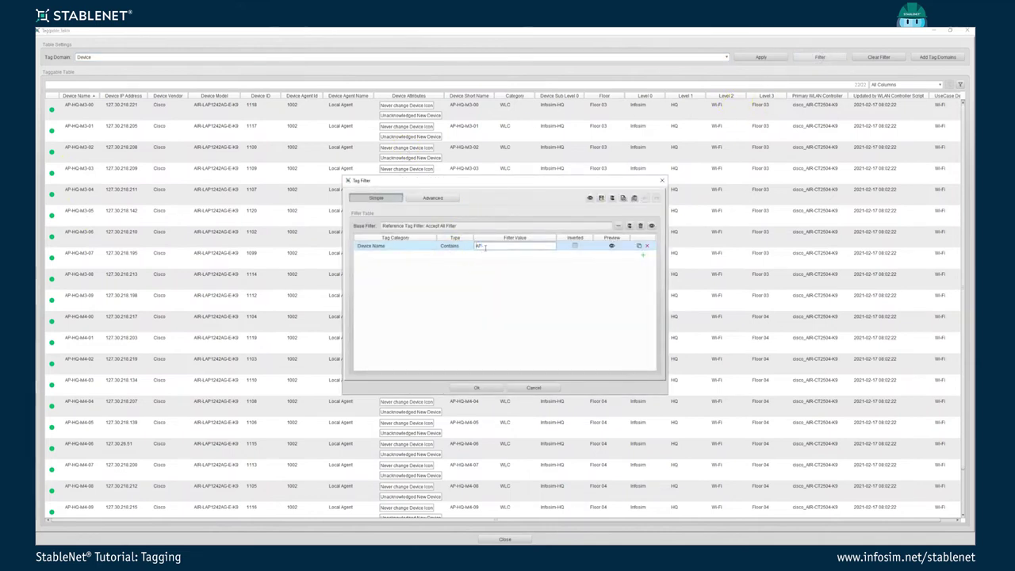
type("HQ")
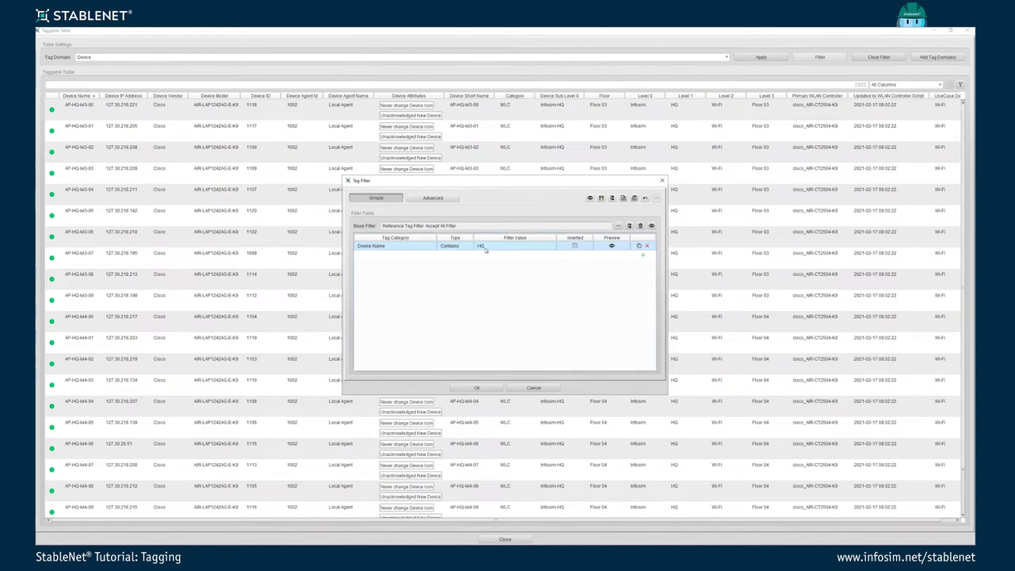
left_click(462, 388)
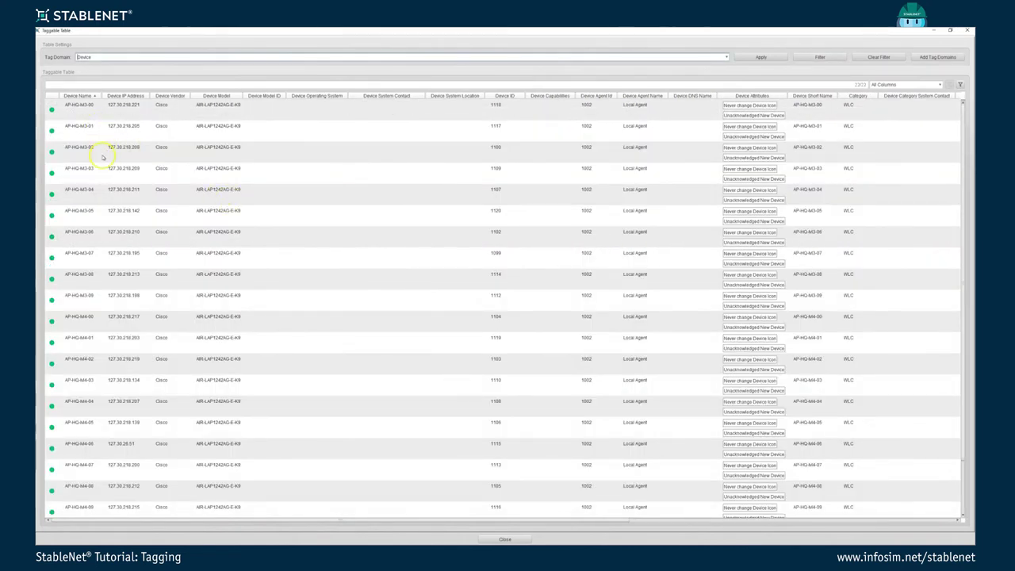
scroll(95, 269, "down", 1)
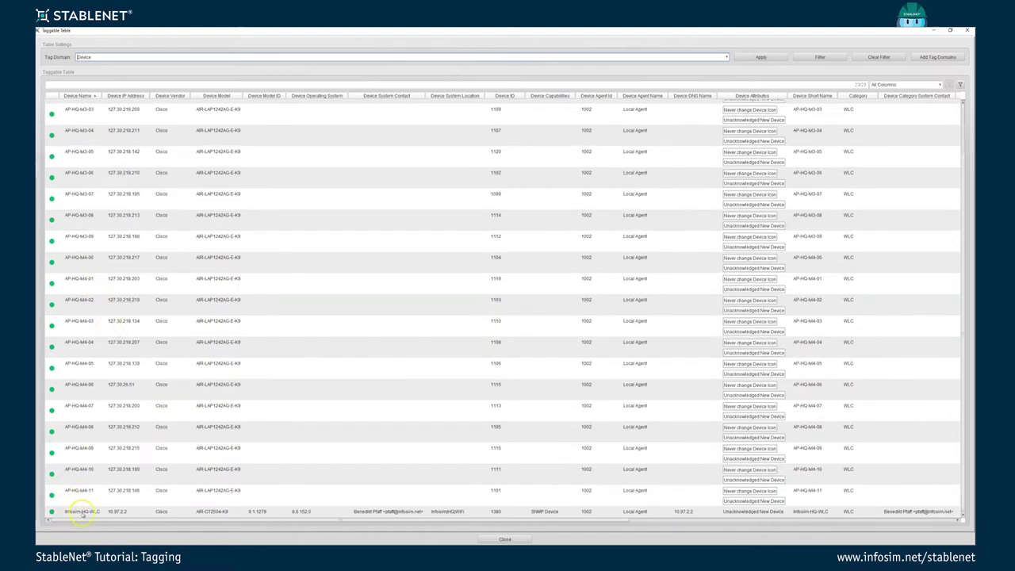
Step: Reopen the tag filter and review the match types available for the Device Name condition
left_click(813, 57)
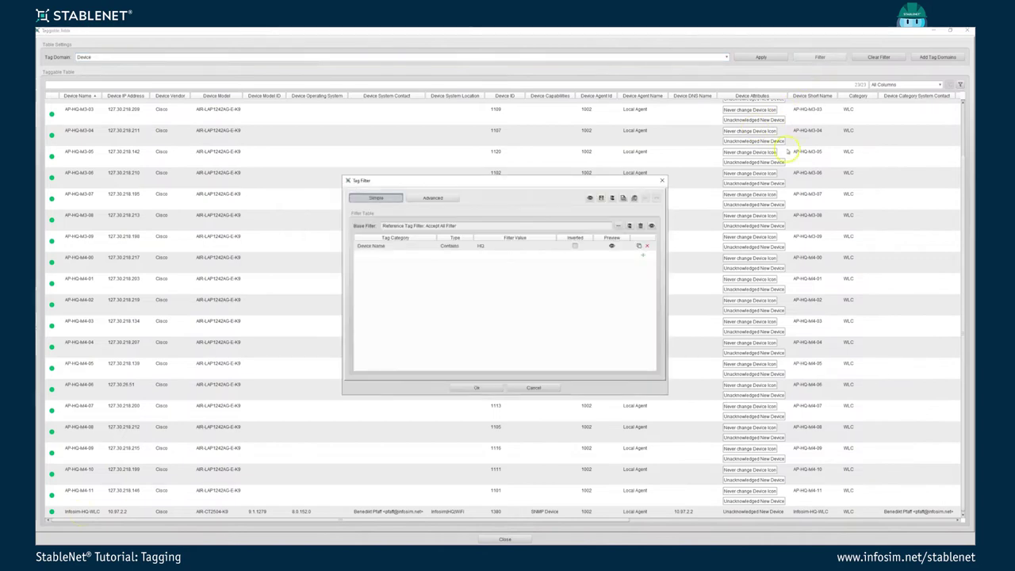
left_click(448, 246)
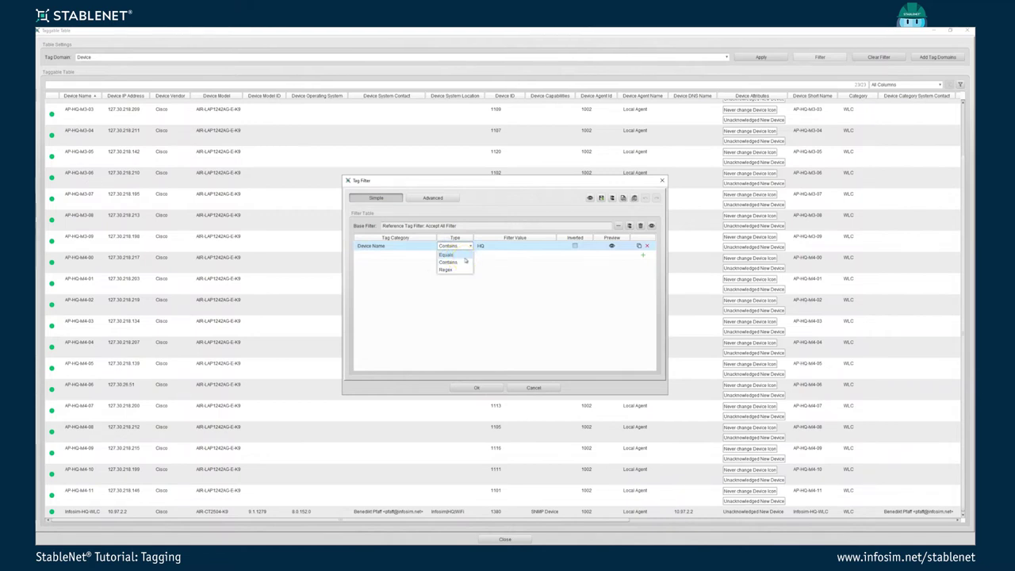
left_click(468, 271)
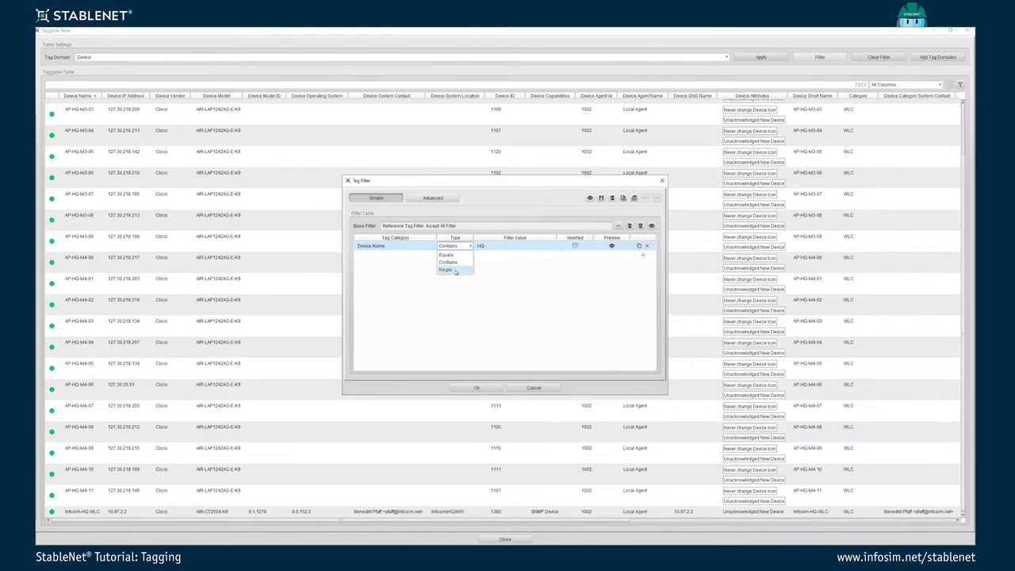
Step: Remove the Accept All reference filter from the advanced filter tree and keep the root as an AND Filter
left_click(432, 198)
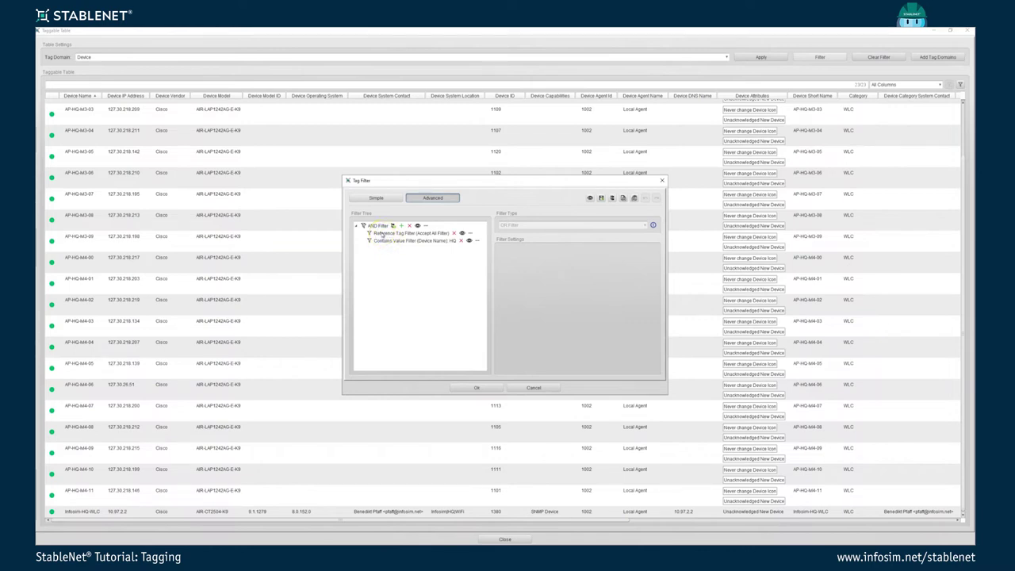
left_click(454, 233)
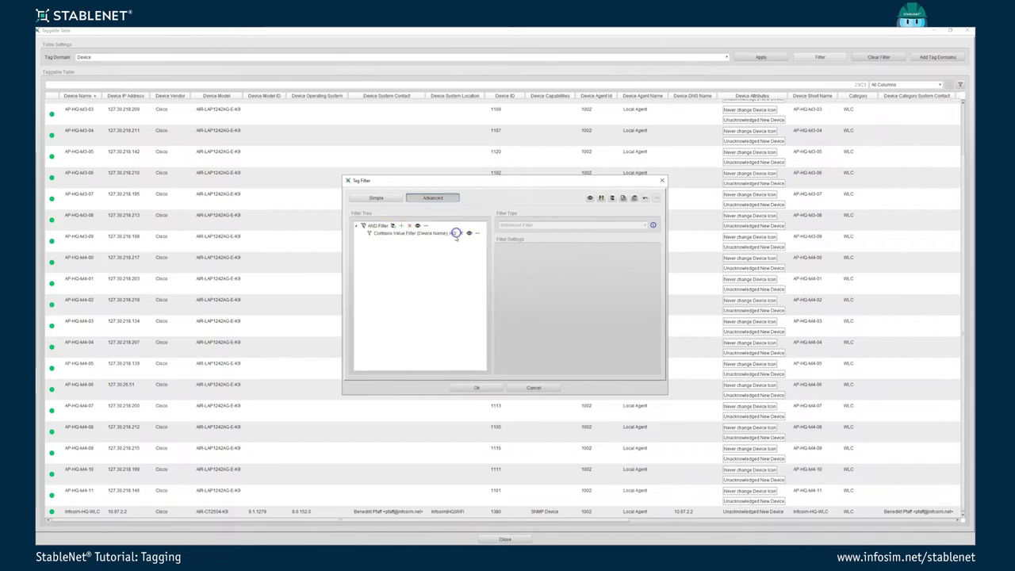
left_click(375, 226)
left_click(509, 225)
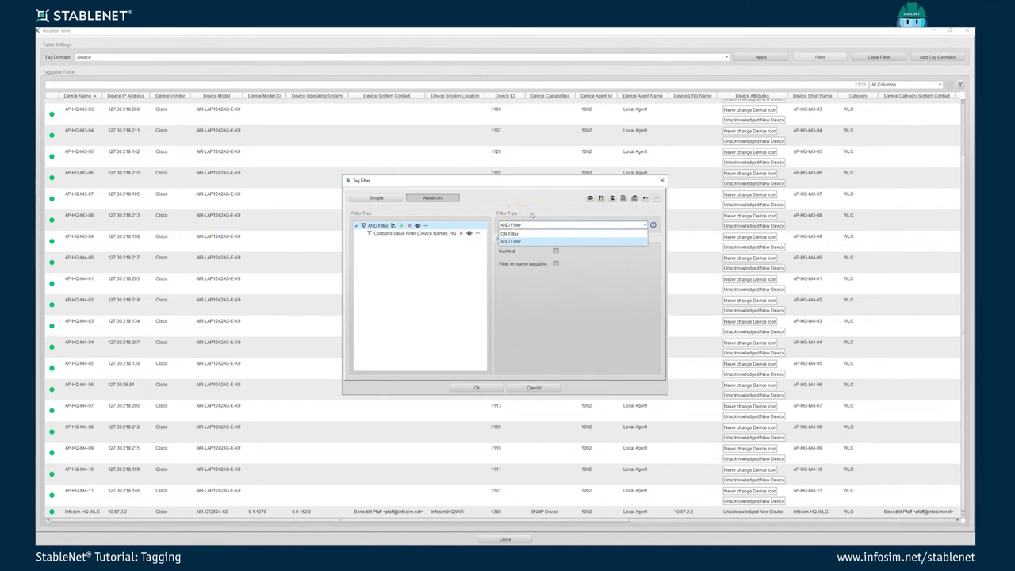
left_click(521, 243)
Step: Change the Device Name condition to an Exists Tag Filter on the City tag category and apply the filter
left_click(417, 234)
left_click(517, 225)
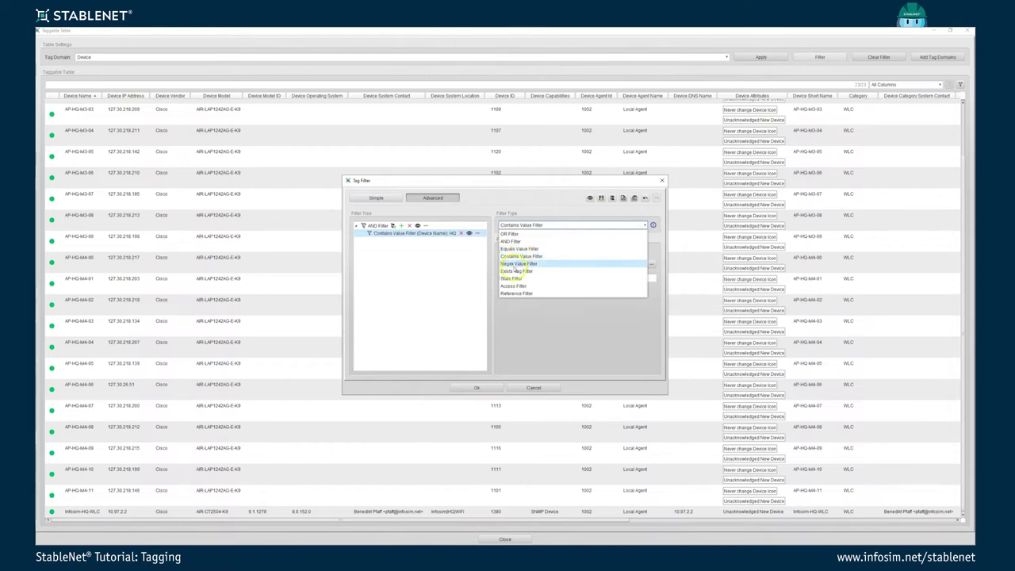
left_click(515, 271)
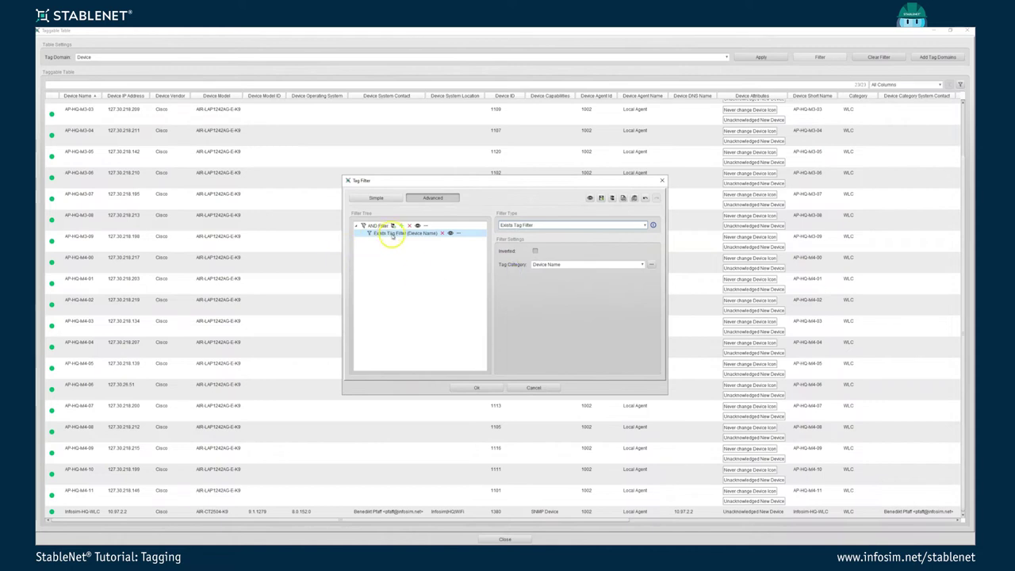
left_click(547, 264)
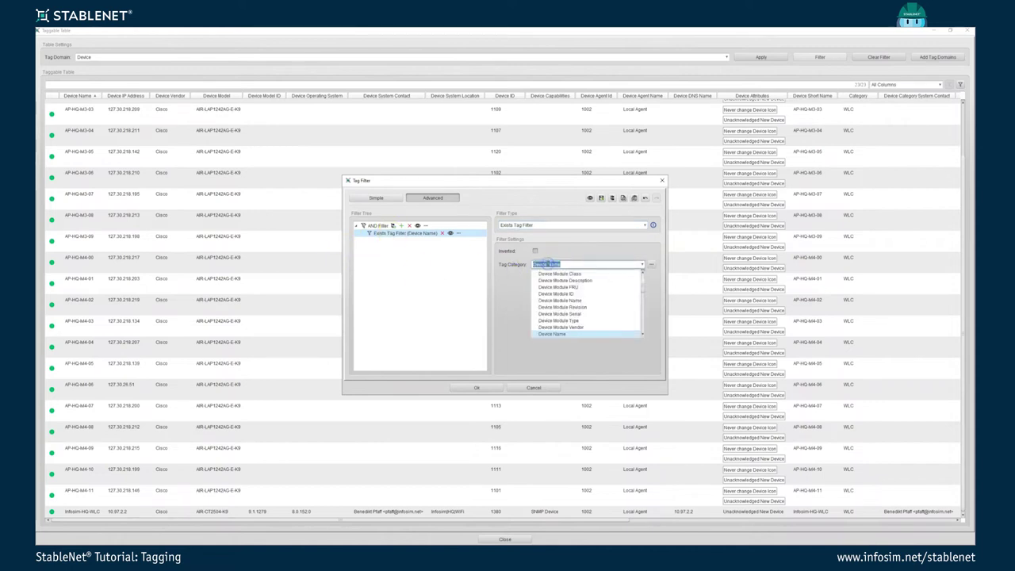
type("city")
left_click(543, 280)
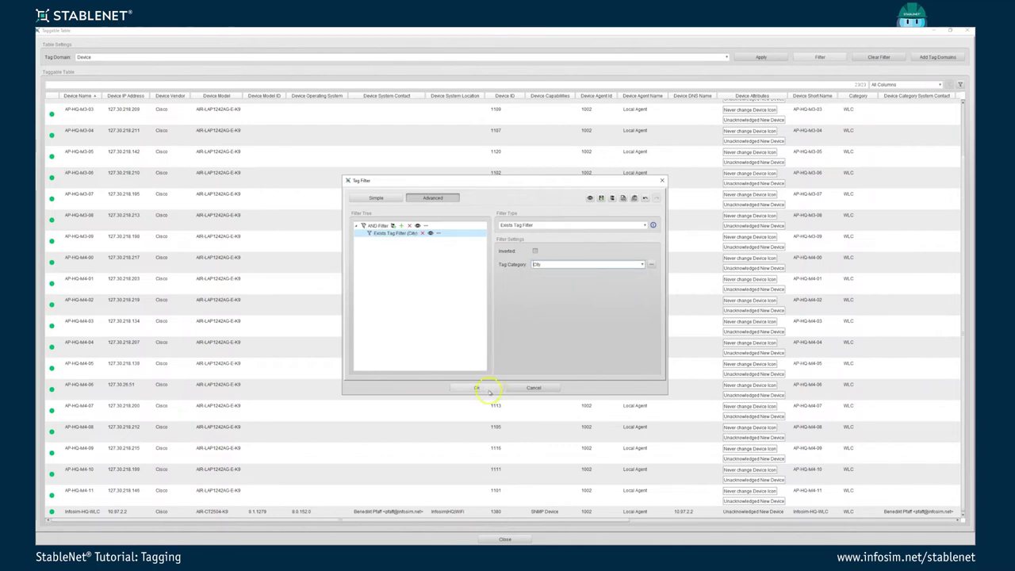
left_click(486, 390)
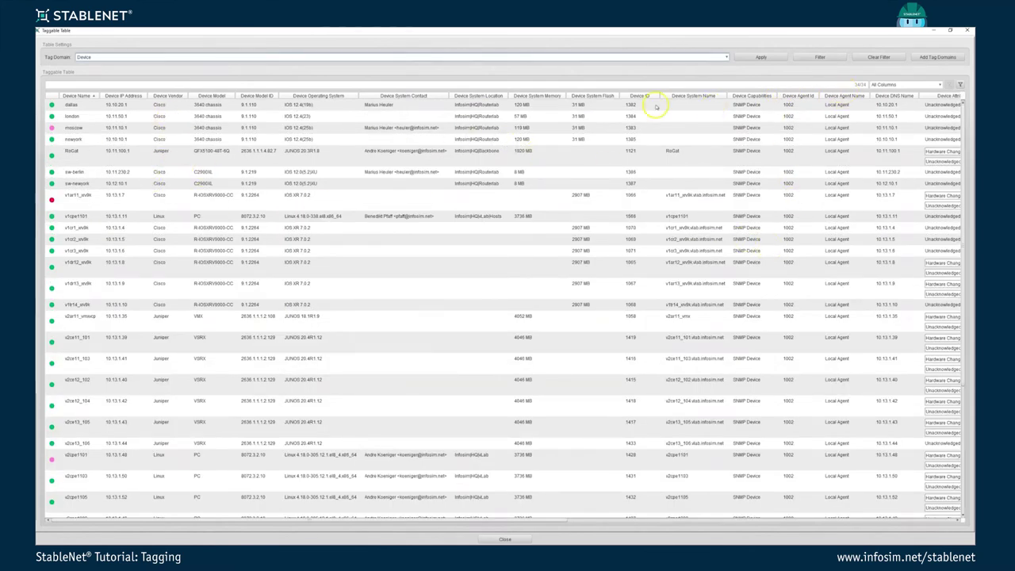
Step: Limit the table to the Device Name and City columns and look through the devices' city tags
right_click(330, 96)
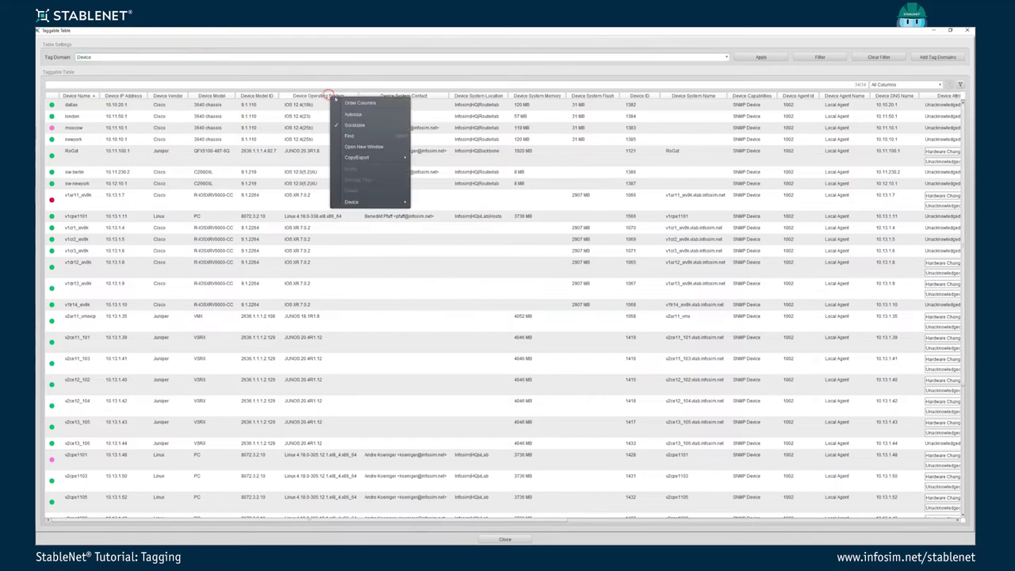
left_click(352, 119)
left_click(423, 220)
scroll(446, 304, "down", 3)
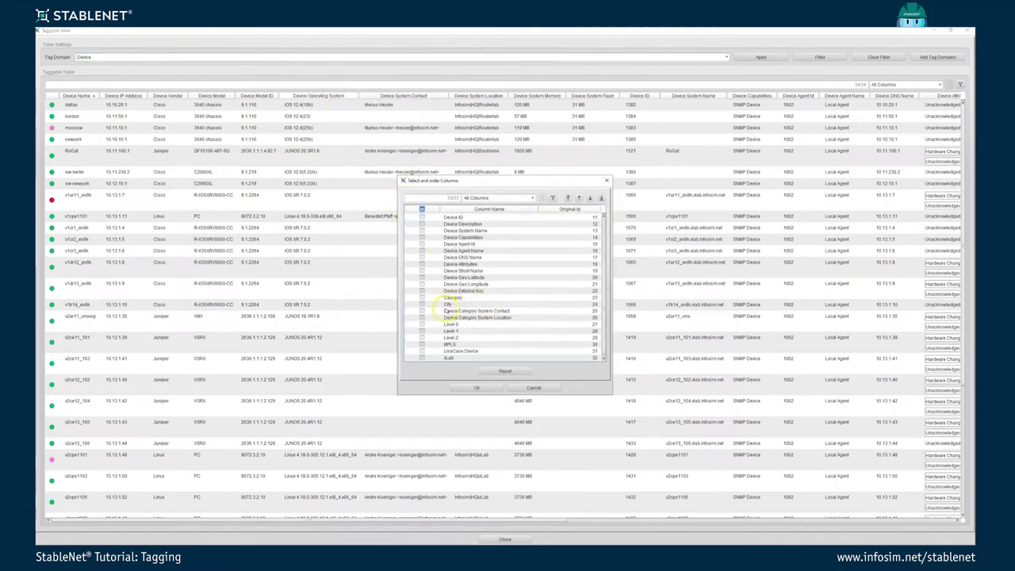
left_click(422, 305)
left_click(476, 387)
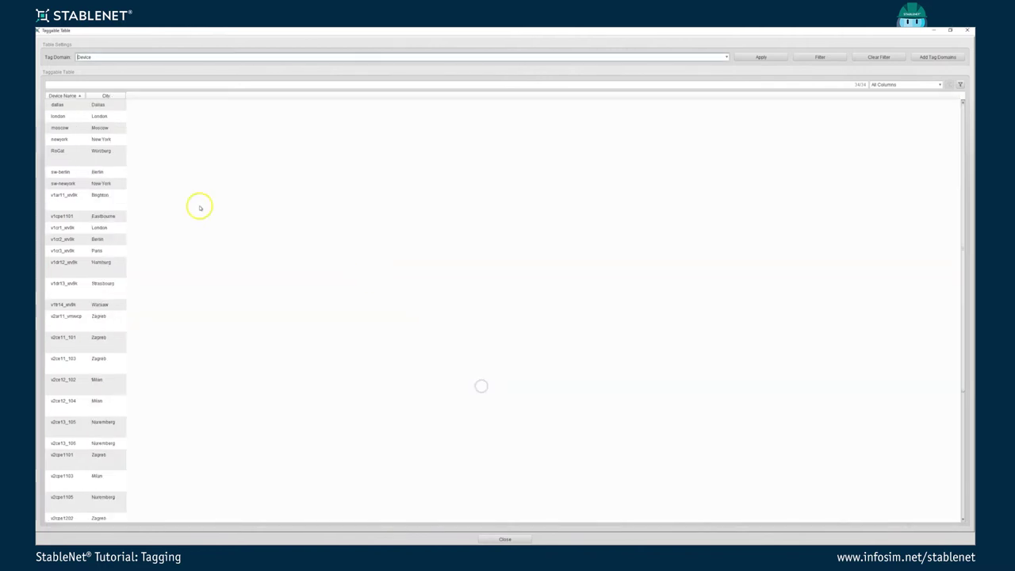
scroll(79, 233, "down", 5)
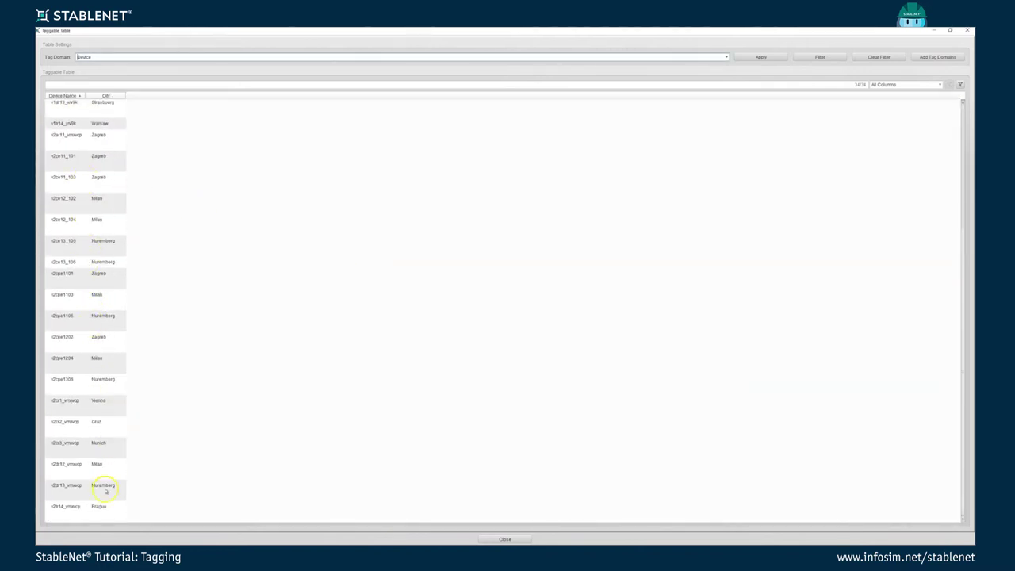
scroll(119, 342, "up", 5)
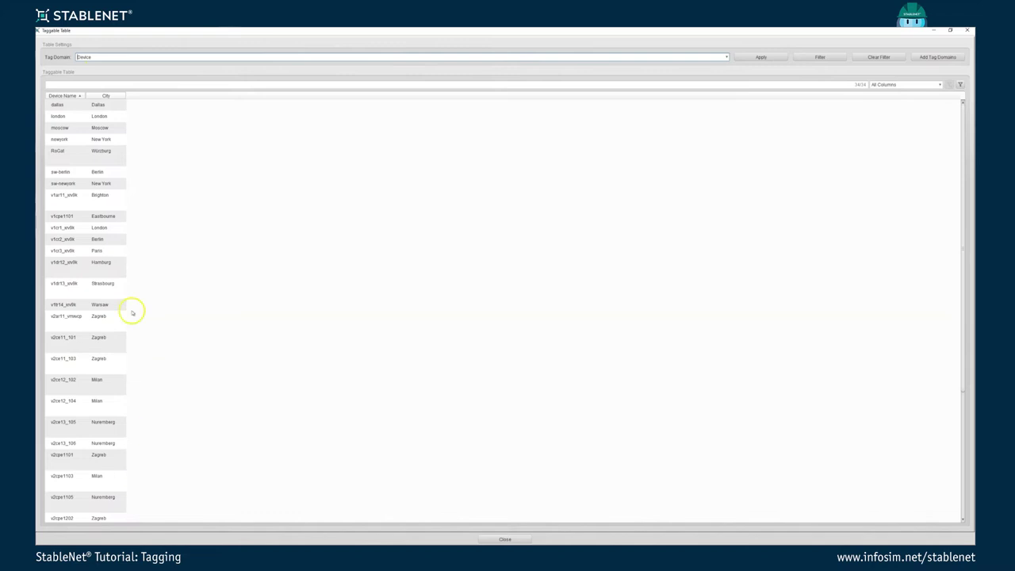
scroll(95, 293, "down", 5)
Step: Invert the Exists Tag Filter for City in the advanced filter tree and apply it
left_click(806, 57)
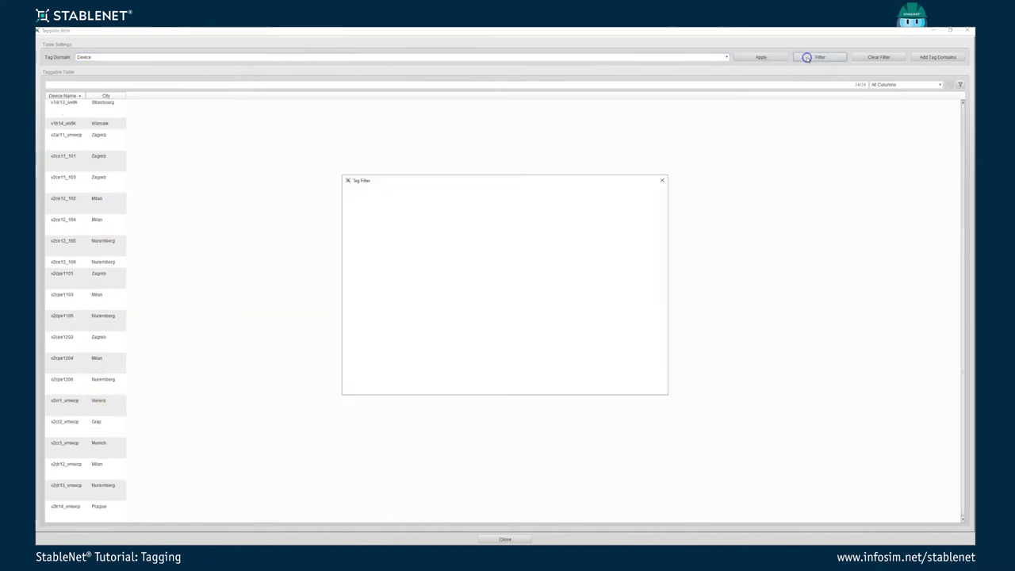
left_click(433, 197)
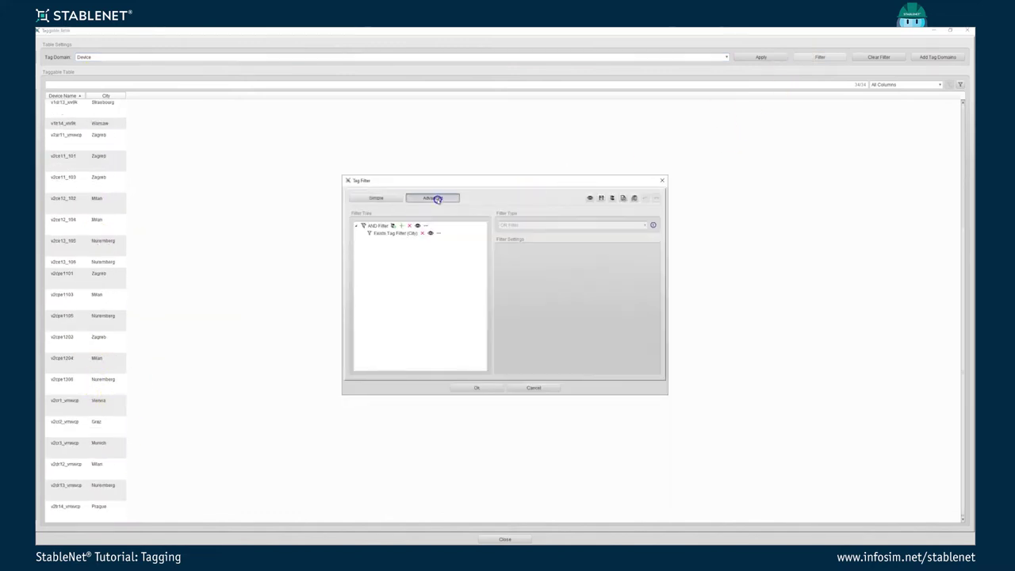
left_click(396, 233)
left_click(536, 250)
left_click(478, 388)
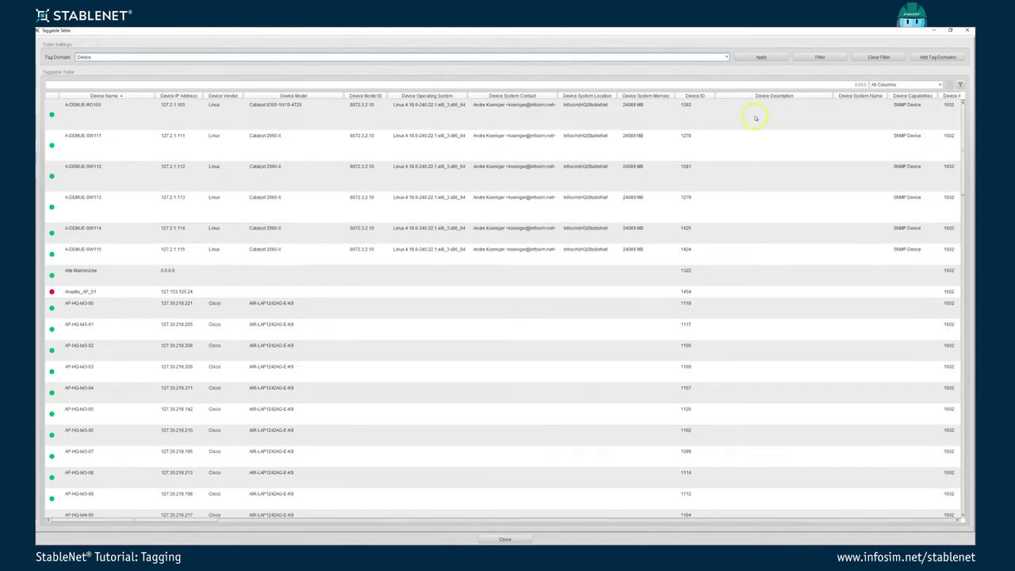
Step: Deselect all table columns except Device Name and look through the remaining column names
right_click(102, 97)
left_click(108, 103)
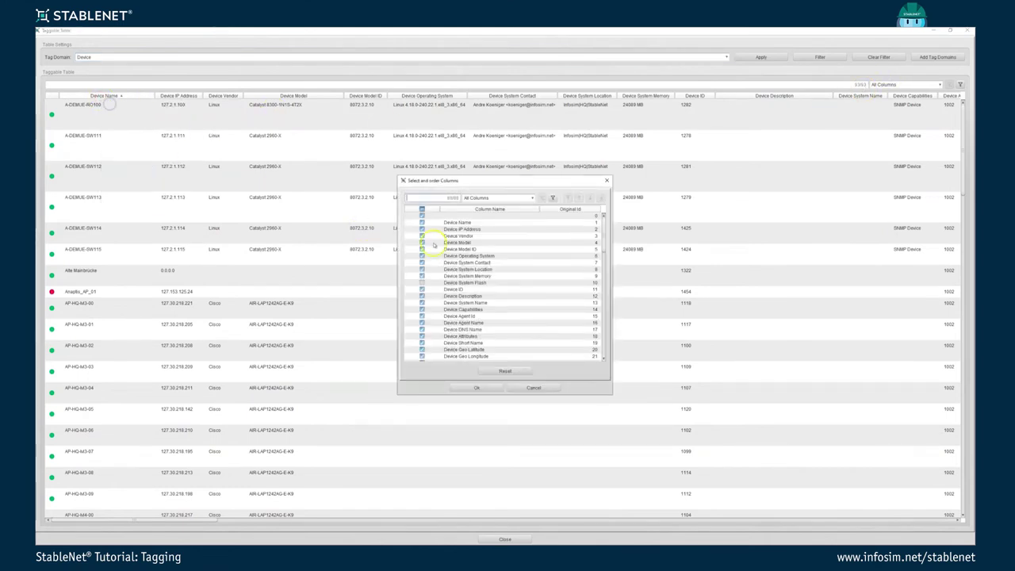
left_click(421, 209)
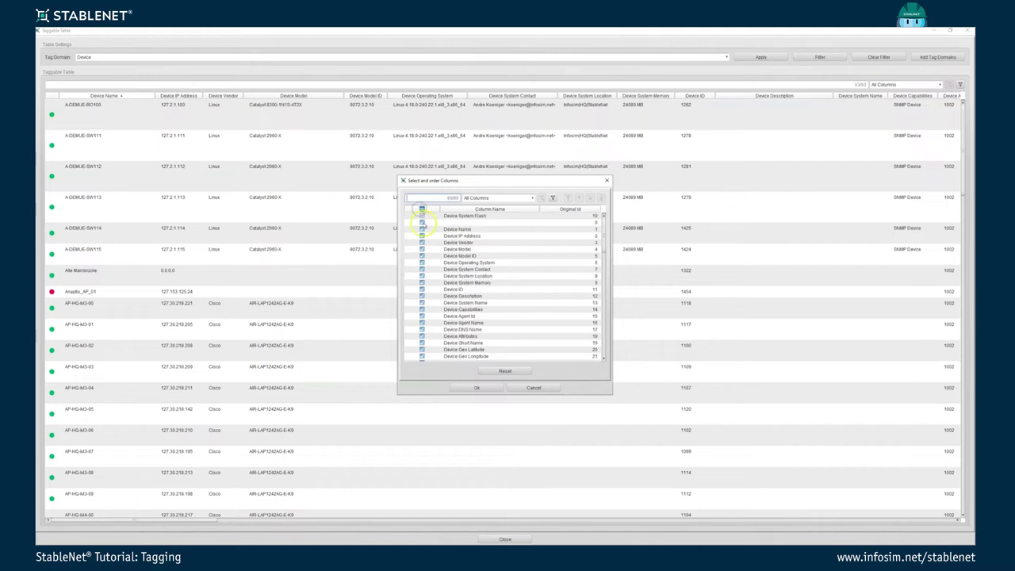
left_click(422, 210)
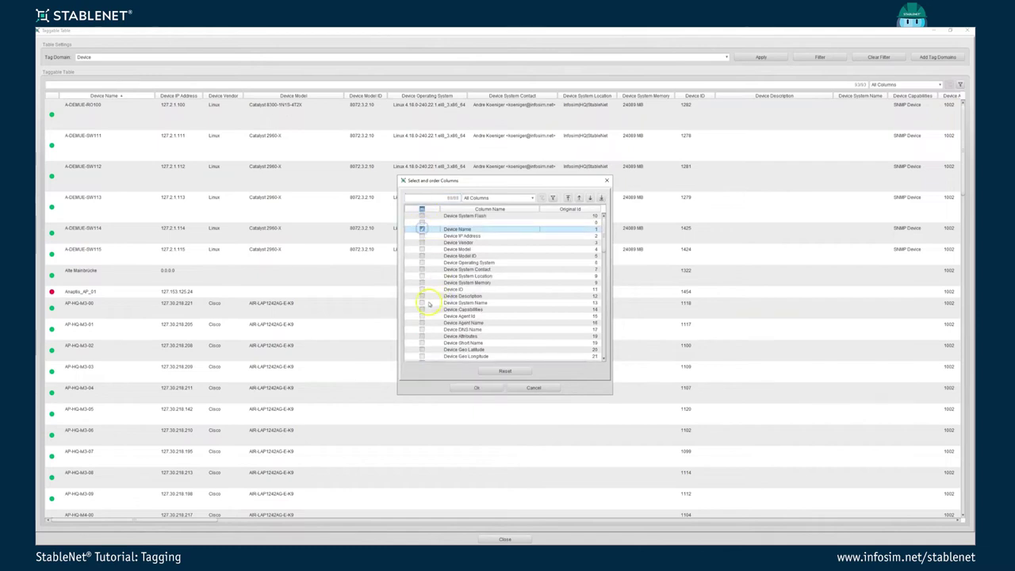
scroll(428, 301, "down", 4)
scroll(429, 333, "down", 4)
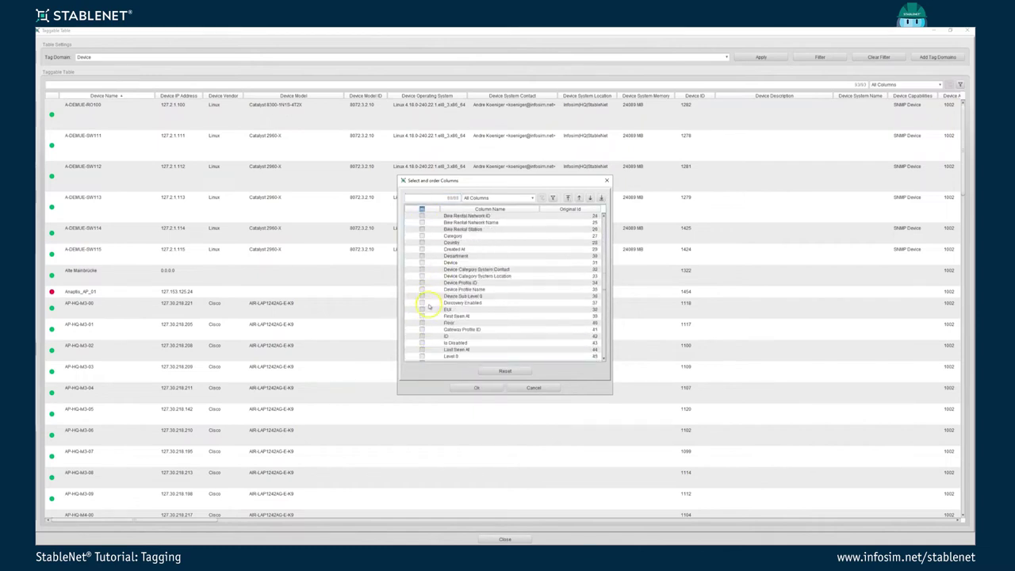
Step: Search the column list for City, clear the search, and apply the column selection
left_click(423, 198)
type("ch")
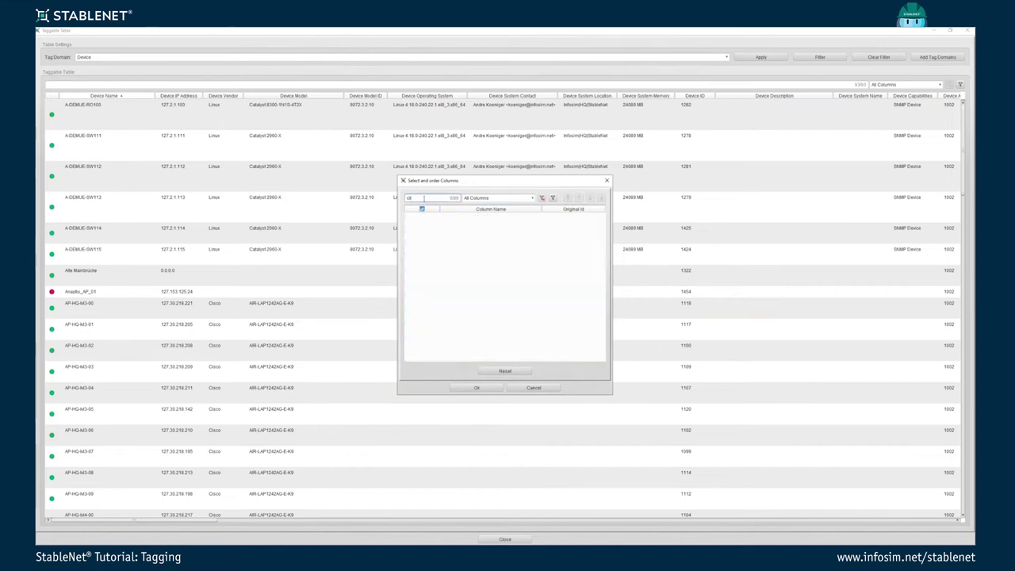
double_click(424, 198)
key("BackSpace")
left_click(422, 210)
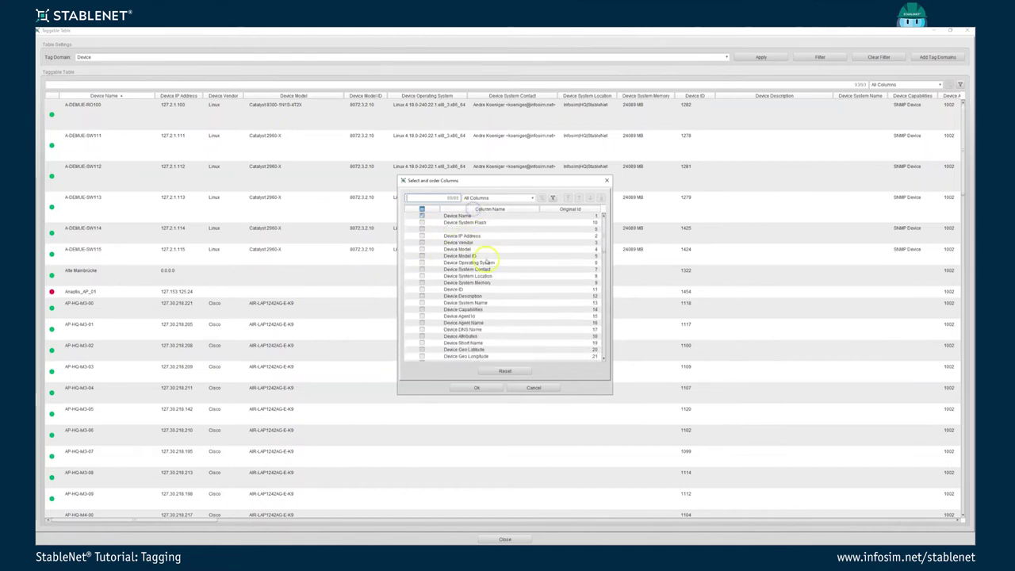
scroll(492, 293, "down", 10)
left_click(488, 388)
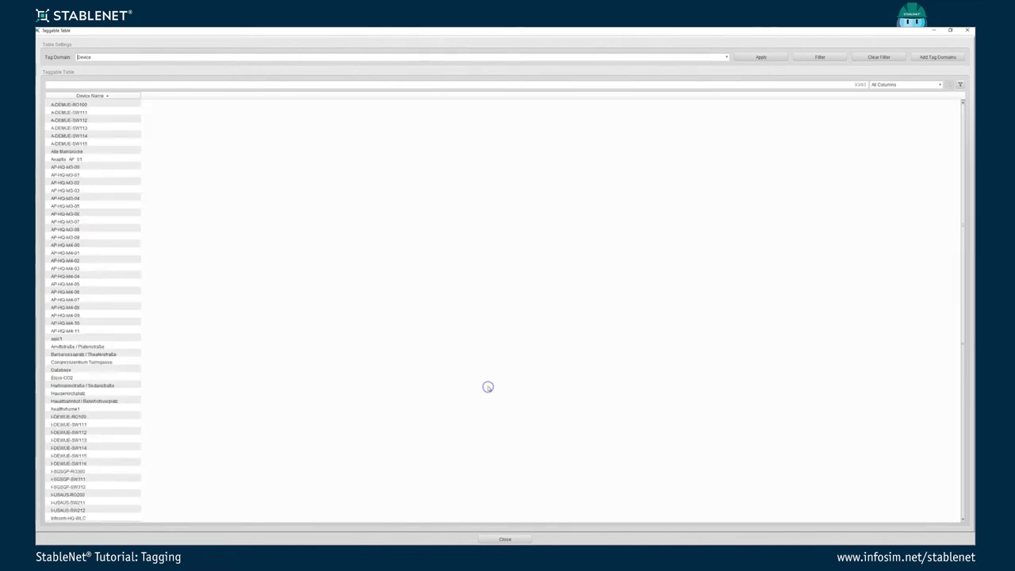
Step: Reopen the advanced tag filter and turn off inversion for the City Exists Tag Filter
left_click(808, 57)
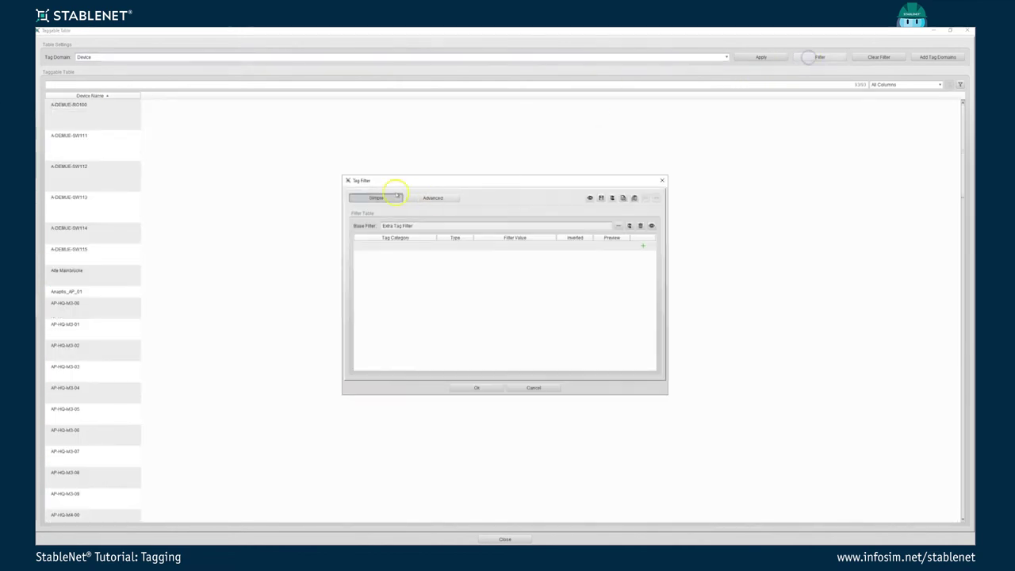
left_click(427, 198)
left_click(396, 233)
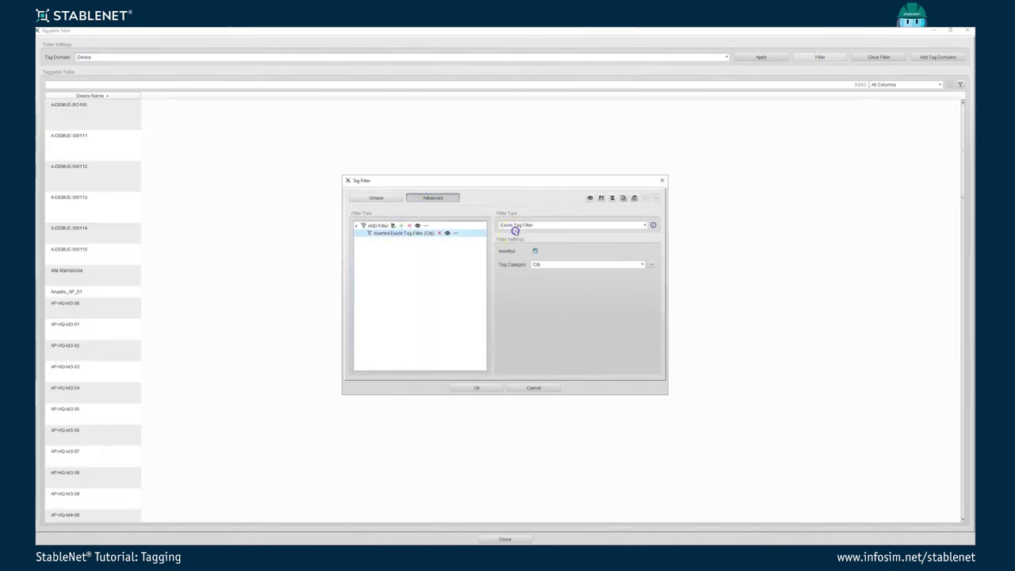
left_click(534, 251)
Step: Try the State Filter type with its minimum state and inversion options, and the Access Filter type, for the City condition
left_click(529, 225)
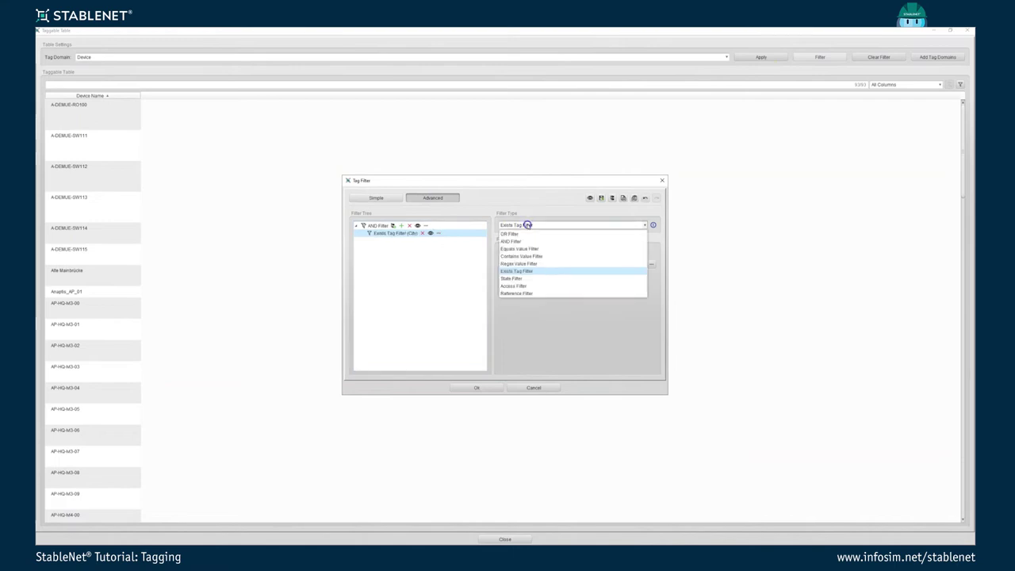
left_click(529, 282)
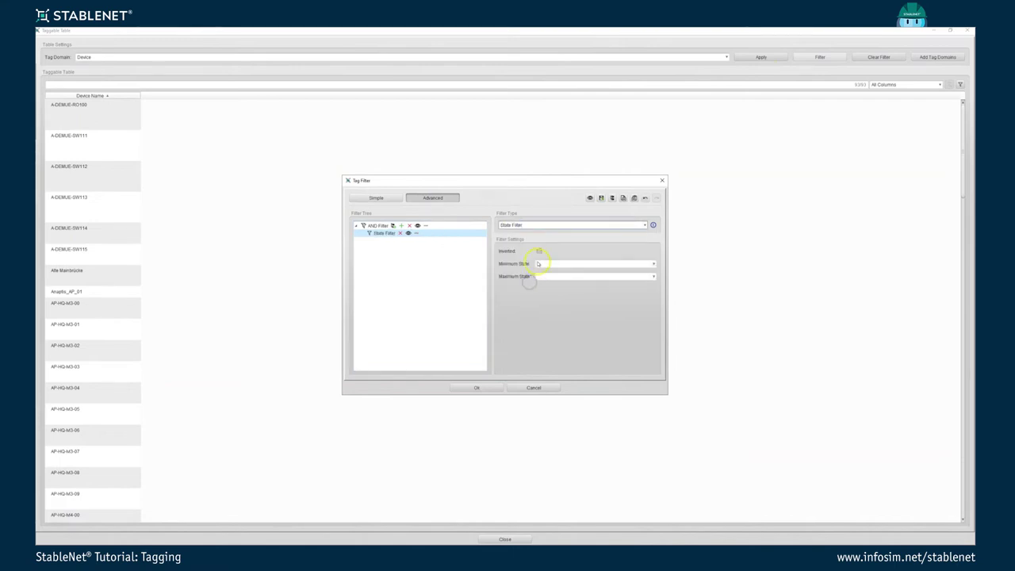
left_click(537, 262)
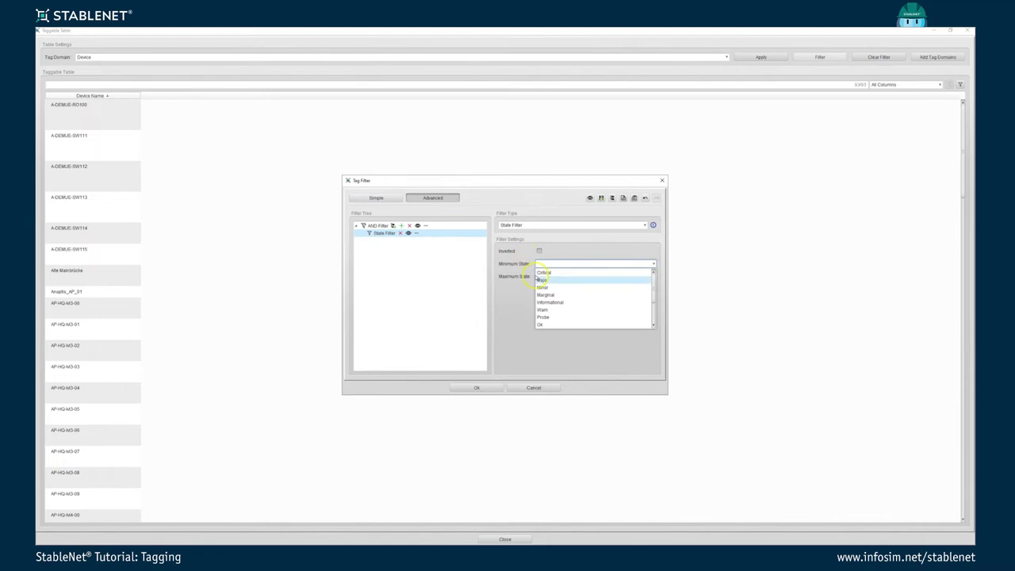
left_click(540, 251)
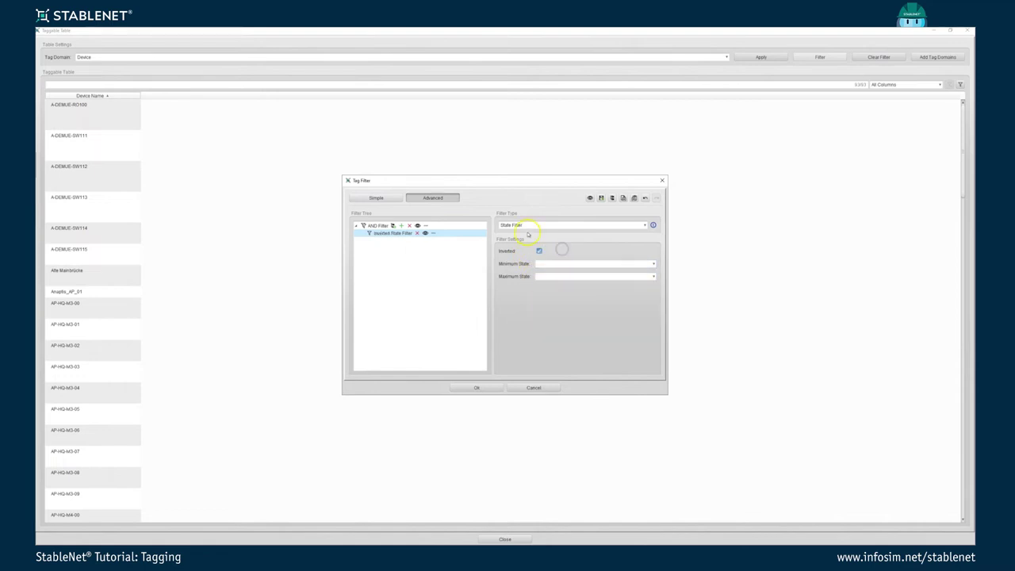
left_click(540, 251)
left_click(519, 226)
left_click(525, 286)
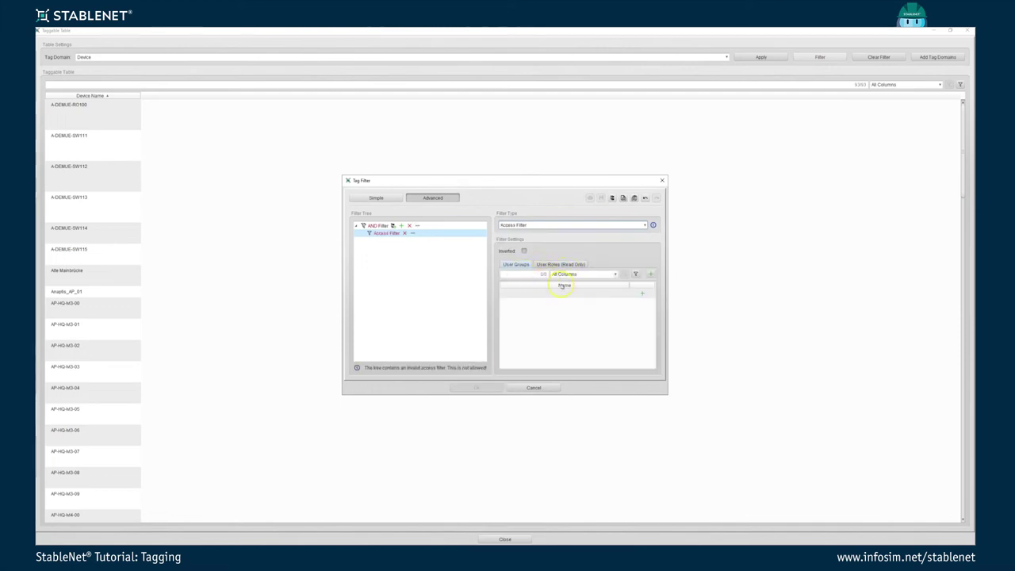
Step: Try the Reference Filter type for the City condition, look through the tag filters it can reference, and discard the changes
left_click(512, 225)
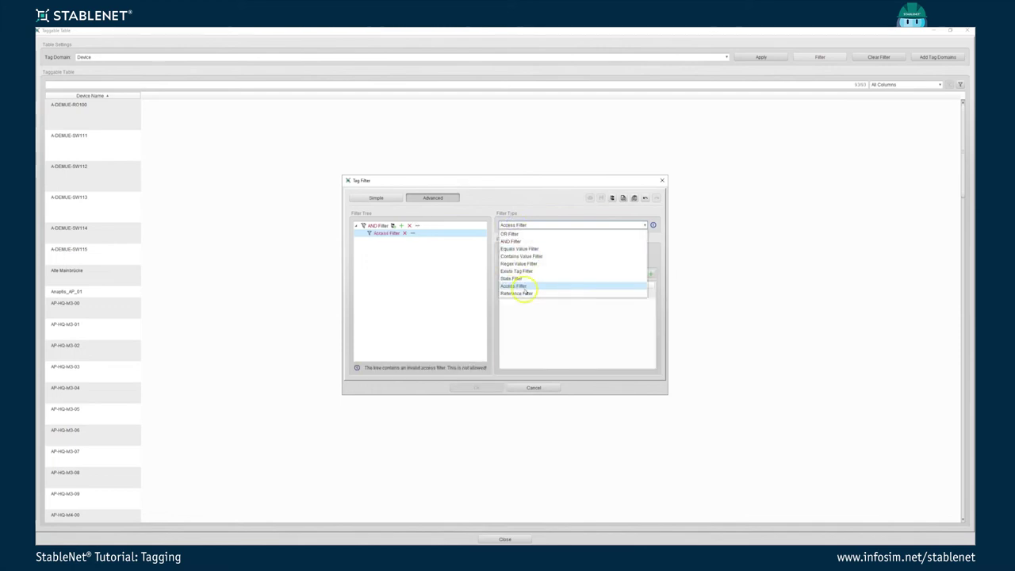
left_click(525, 291)
left_click(542, 265)
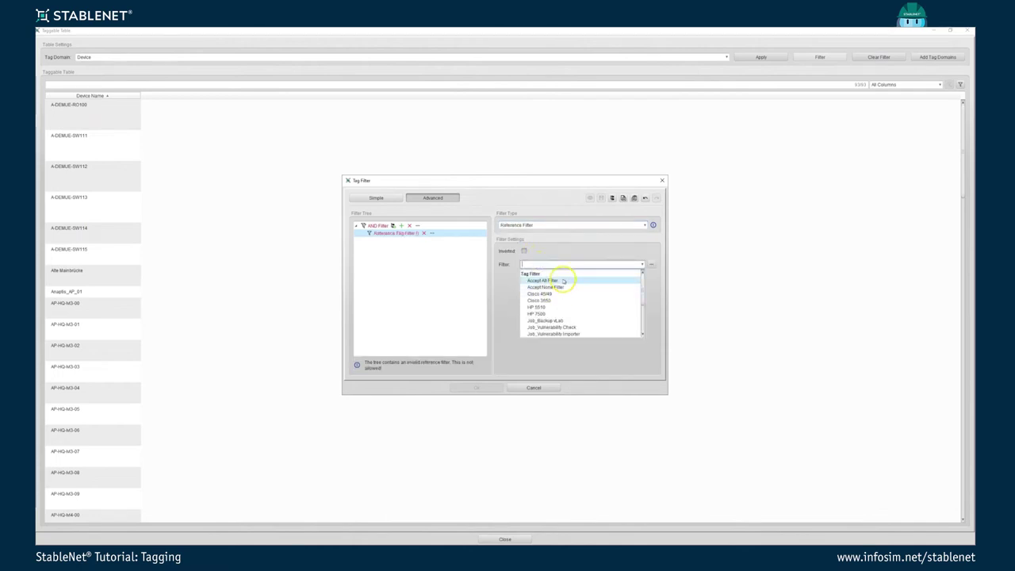
scroll(552, 310, "down", 3)
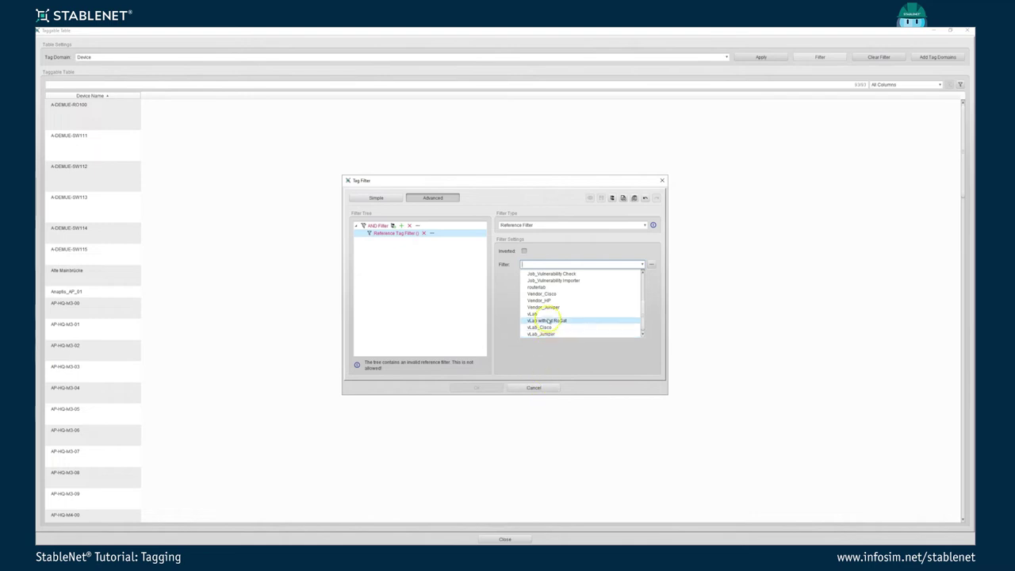
left_click(535, 387)
left_click(536, 387)
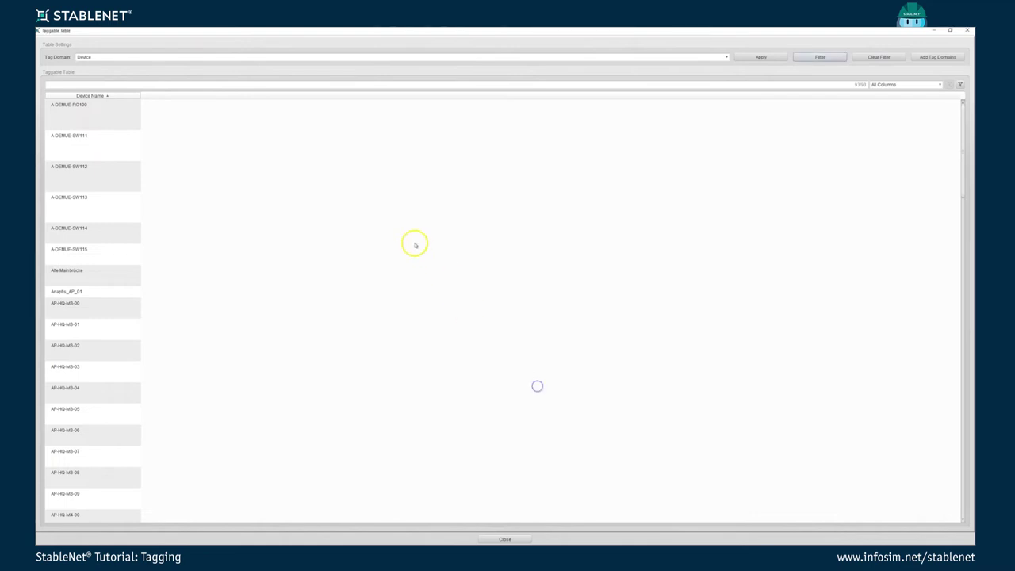
Step: Reopen the advanced tag filter, copy its AND Filter as XML, and paste it into an empty Notepad++ document
left_click(820, 57)
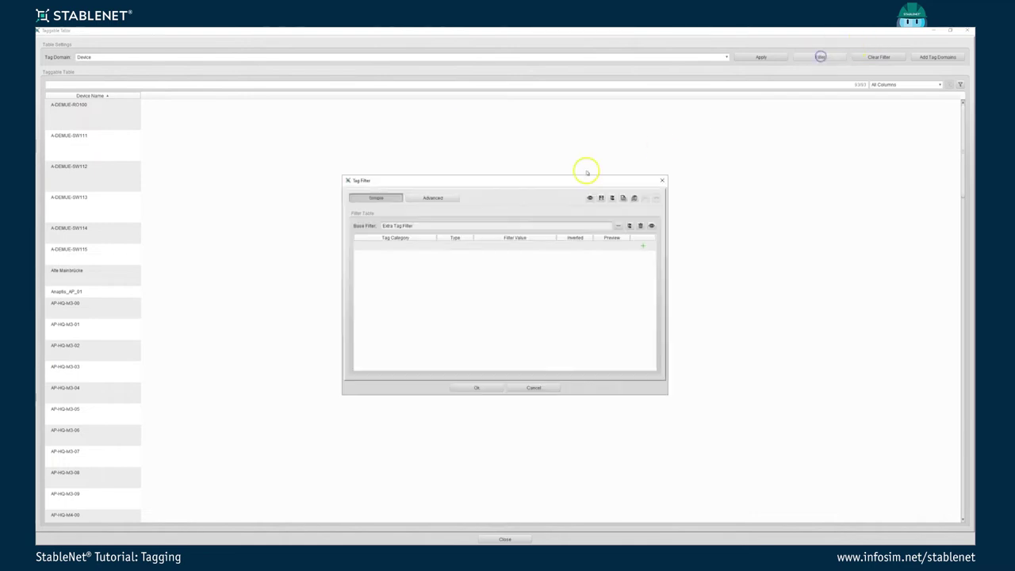
left_click(432, 198)
left_click(365, 226)
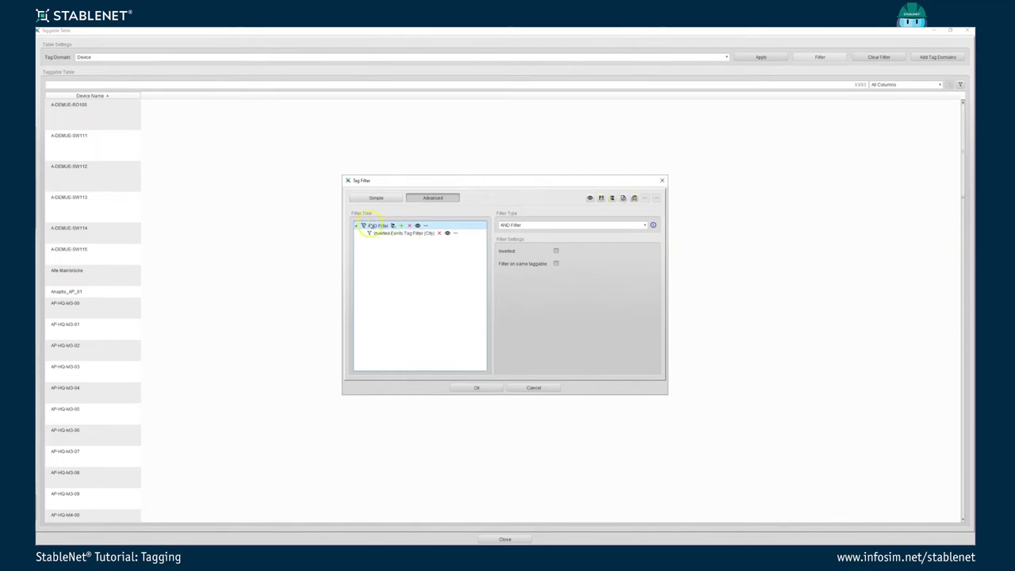
left_click(624, 197)
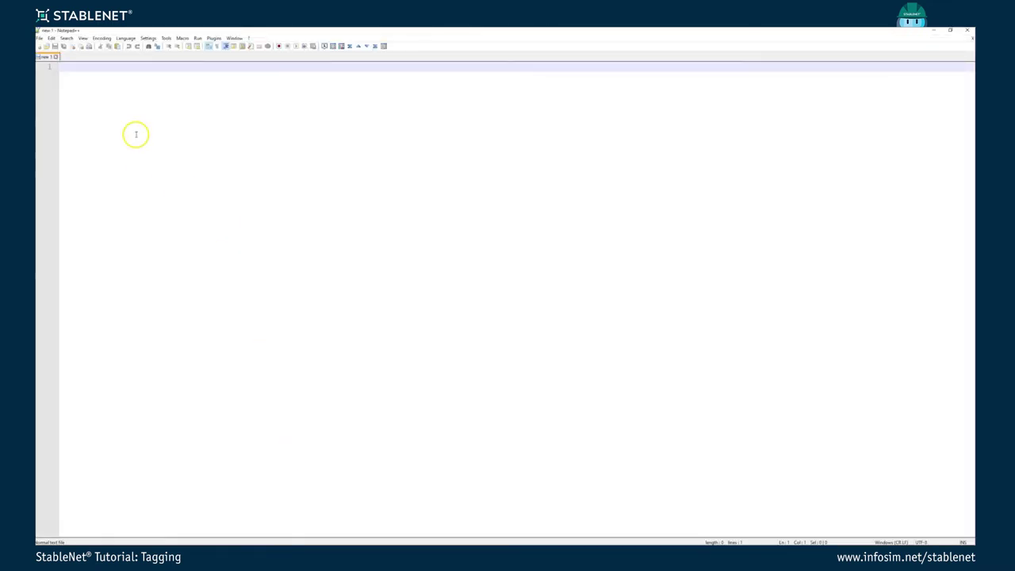
right_click(135, 134)
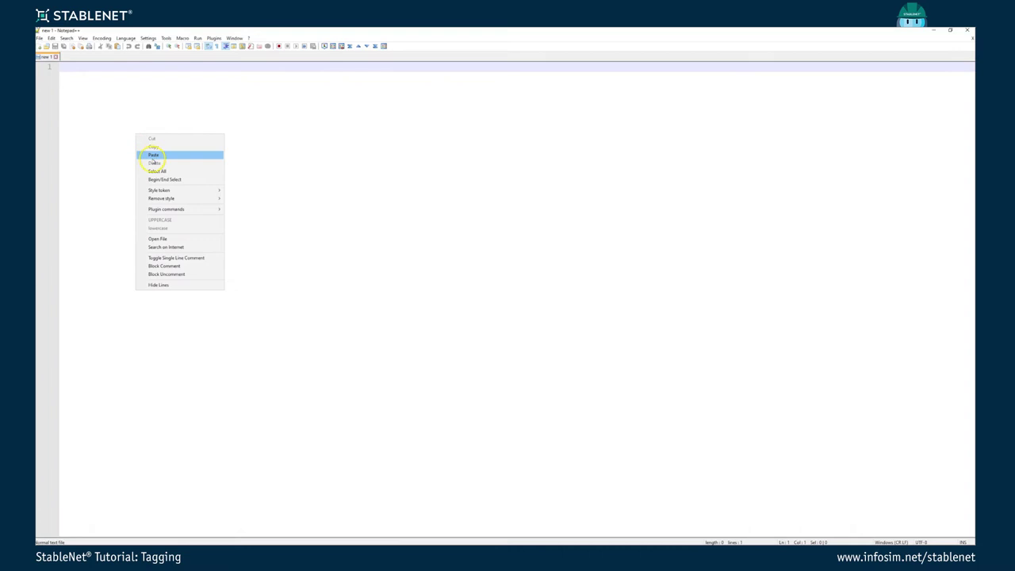
left_click(154, 155)
Step: Examine the pasted existstagfilter XML, return to StableNet, and close the tag filter dialog without changes
left_click_drag(195, 98, 43, 74)
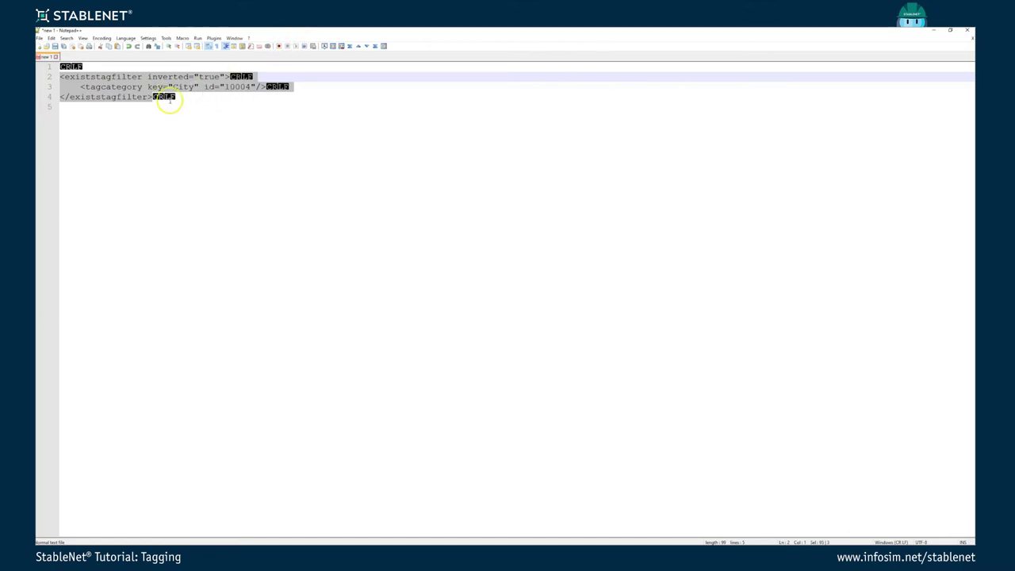
left_click(233, 127)
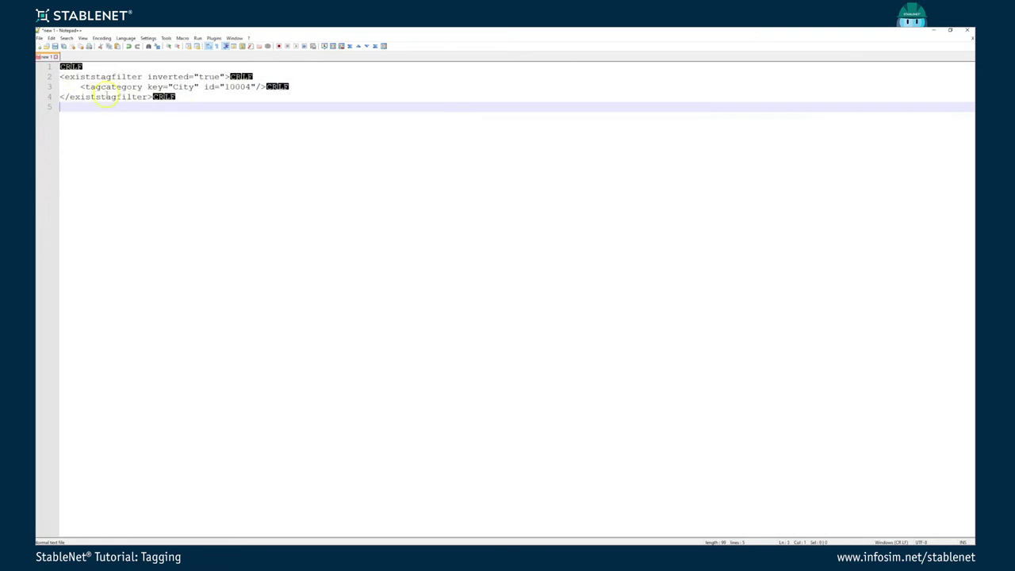
left_click(934, 31)
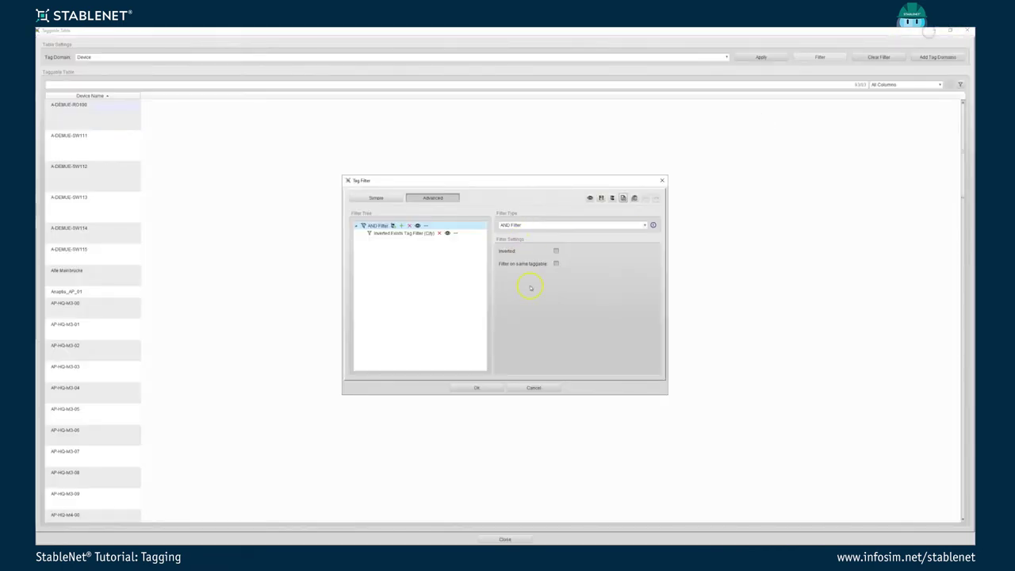
left_click(534, 388)
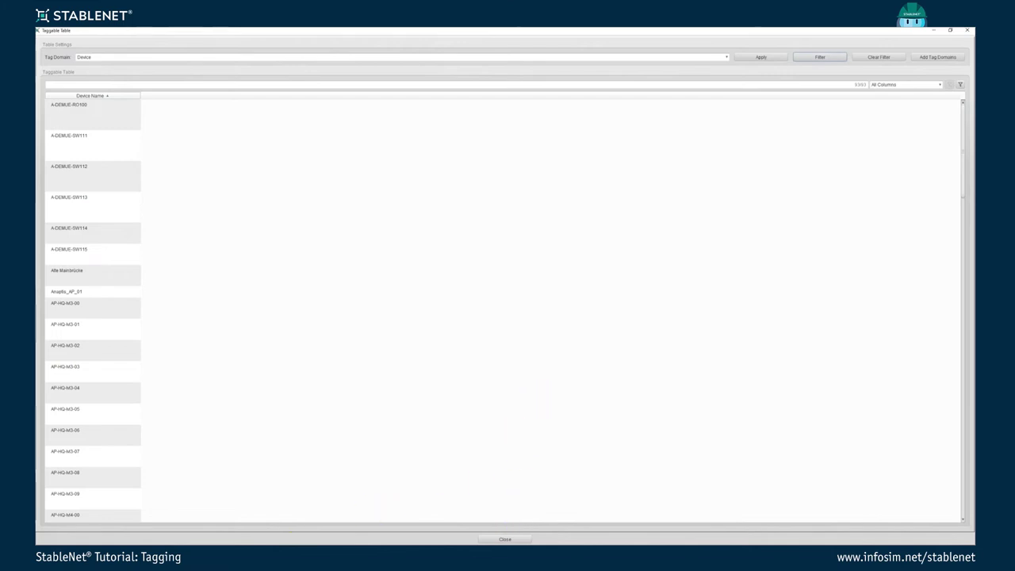
Step: Switch to the StableNet main window and open the Tag Filters management
left_click(278, 559)
left_click(238, 520)
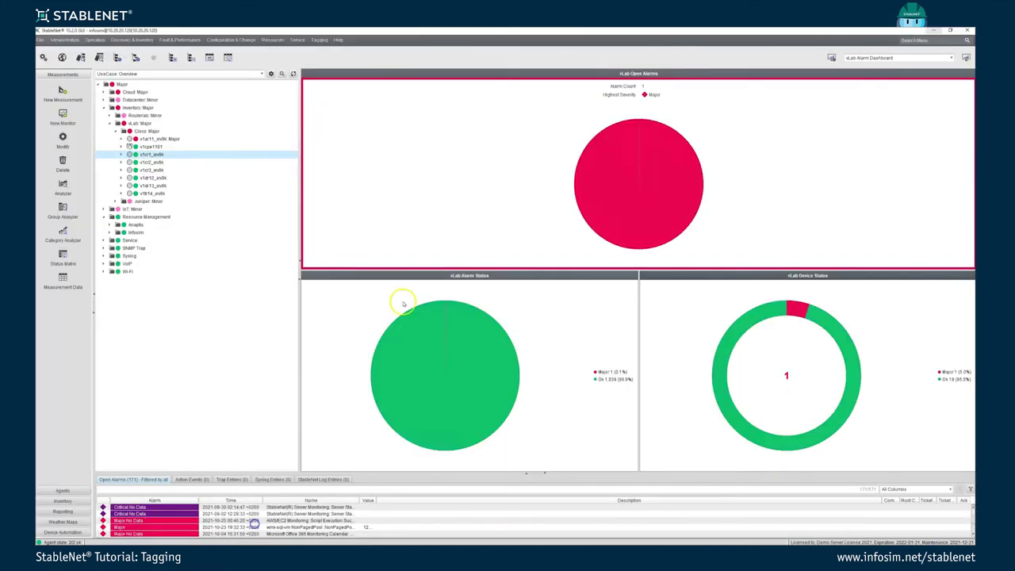
left_click(319, 39)
left_click(318, 77)
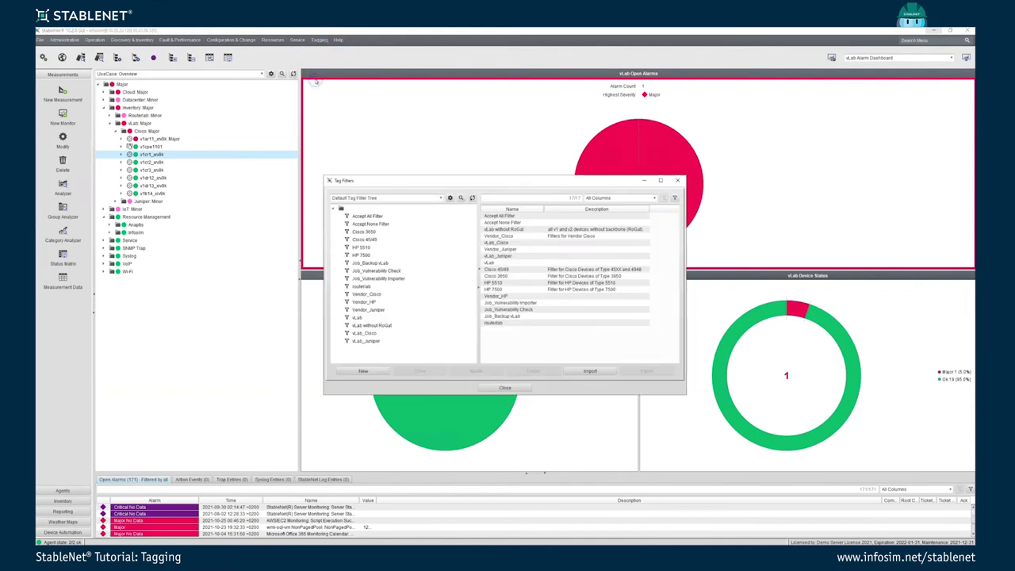
Step: Open the vLab_Cisco tag filter for modification, review its filter conditions, and close it without changes
left_click(365, 333)
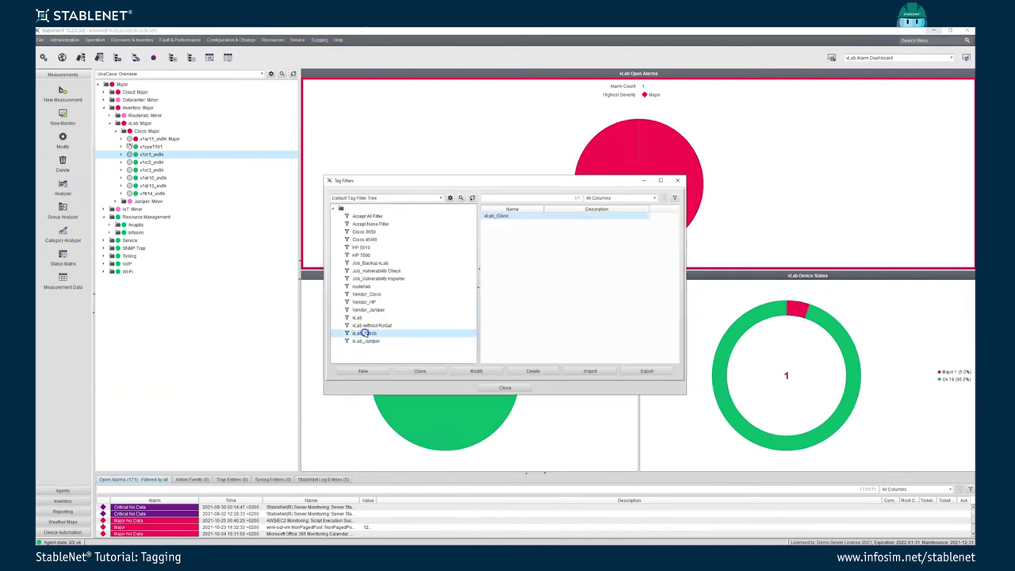
left_click(476, 371)
left_click(363, 201)
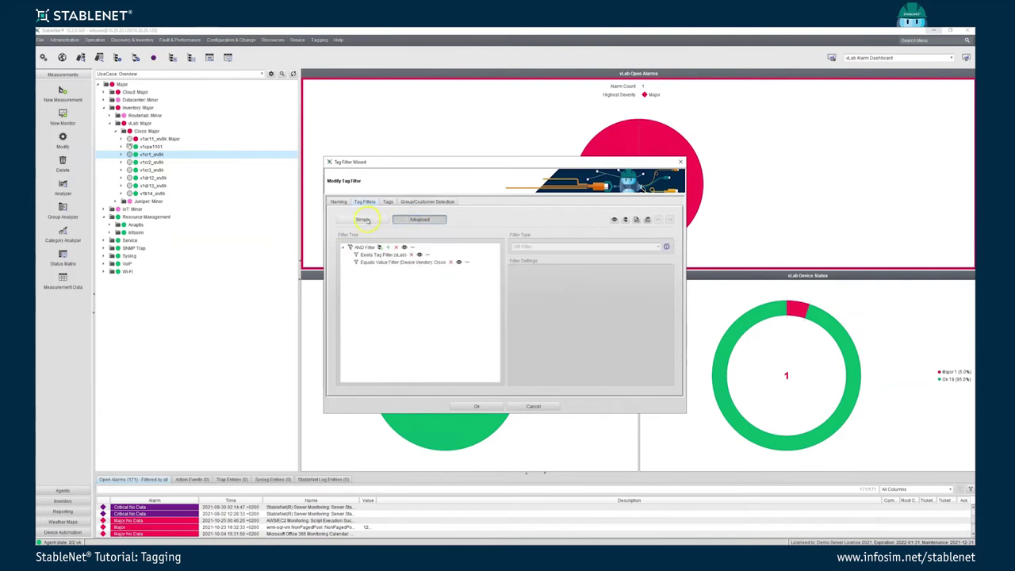
left_click(364, 219)
left_click(533, 407)
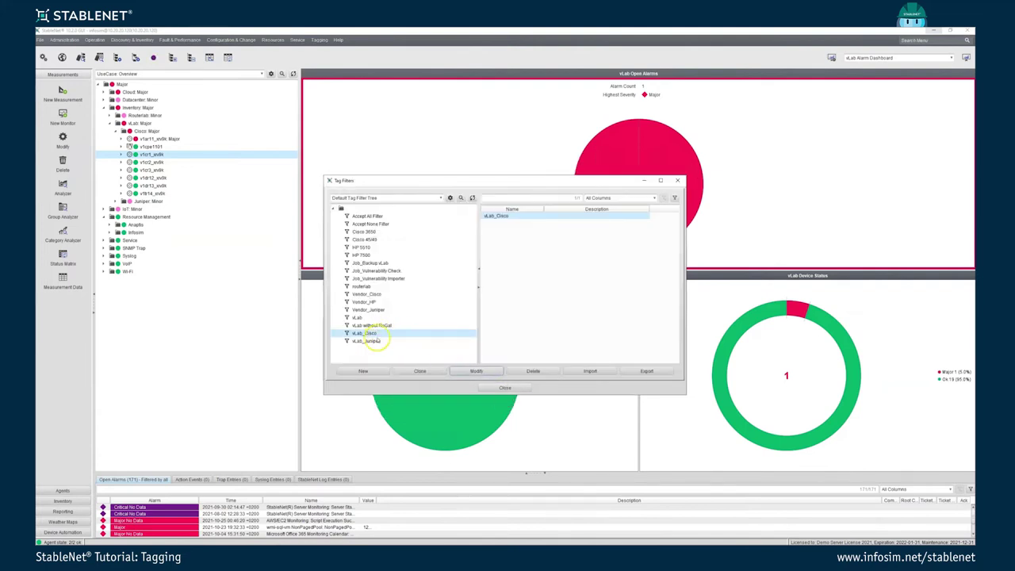
Step: Open the "vLab without RoGat" tag filter and examine its vLab_Juniper and vLab_Cisco references and its inverted Device Name condition
left_click(367, 341)
left_click(383, 326)
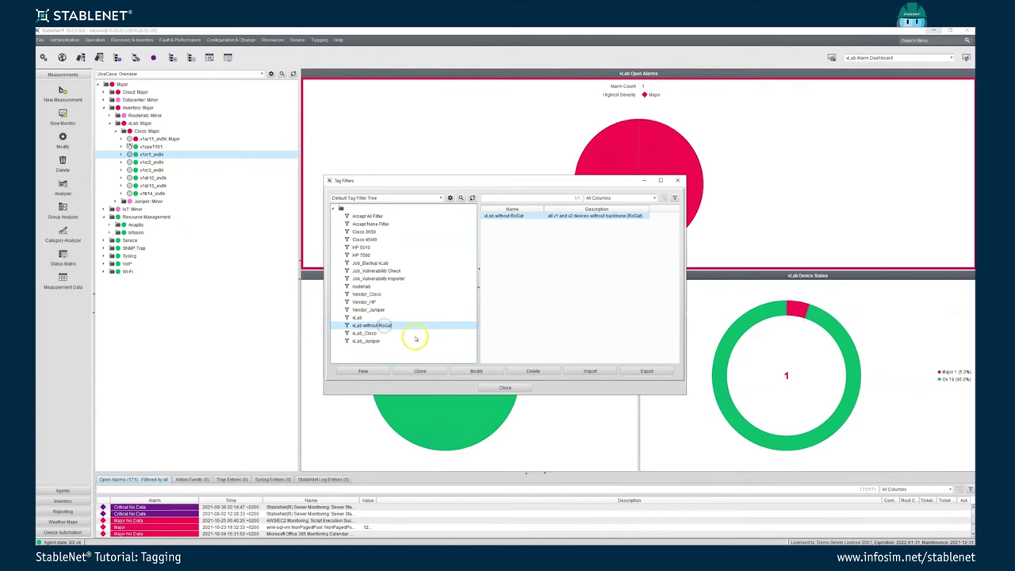
left_click(476, 372)
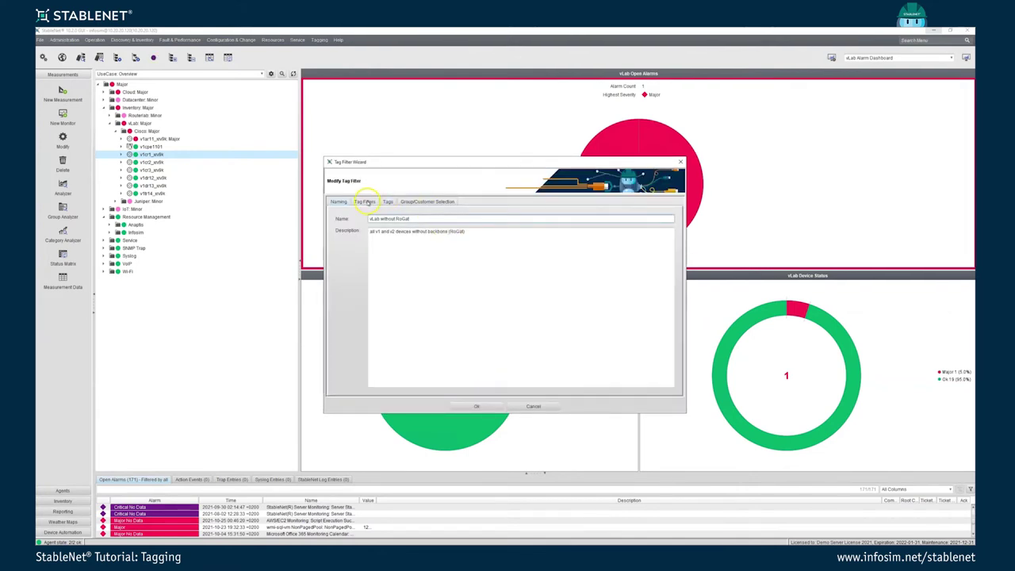
left_click(366, 201)
left_click(409, 216)
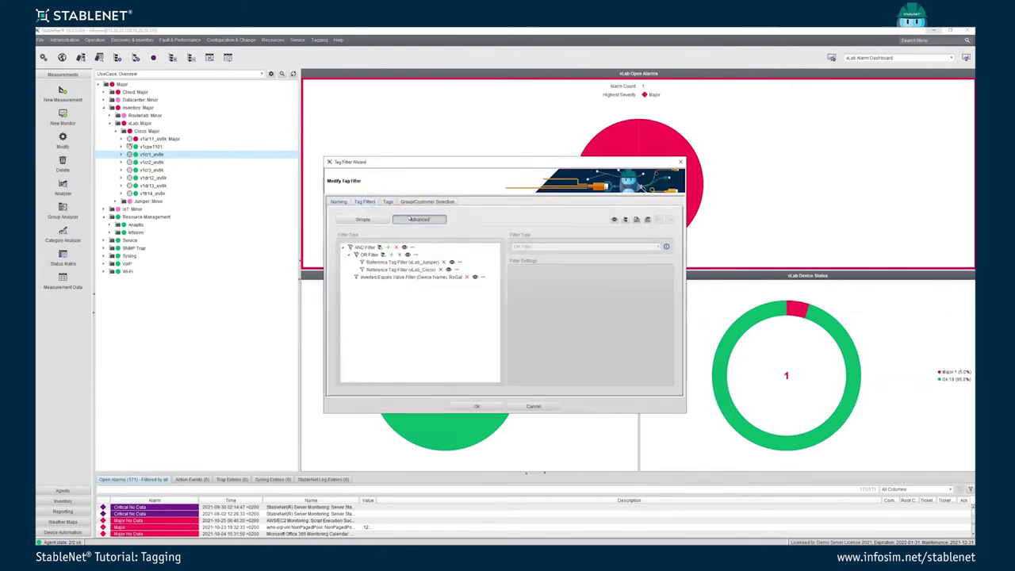
left_click(409, 261)
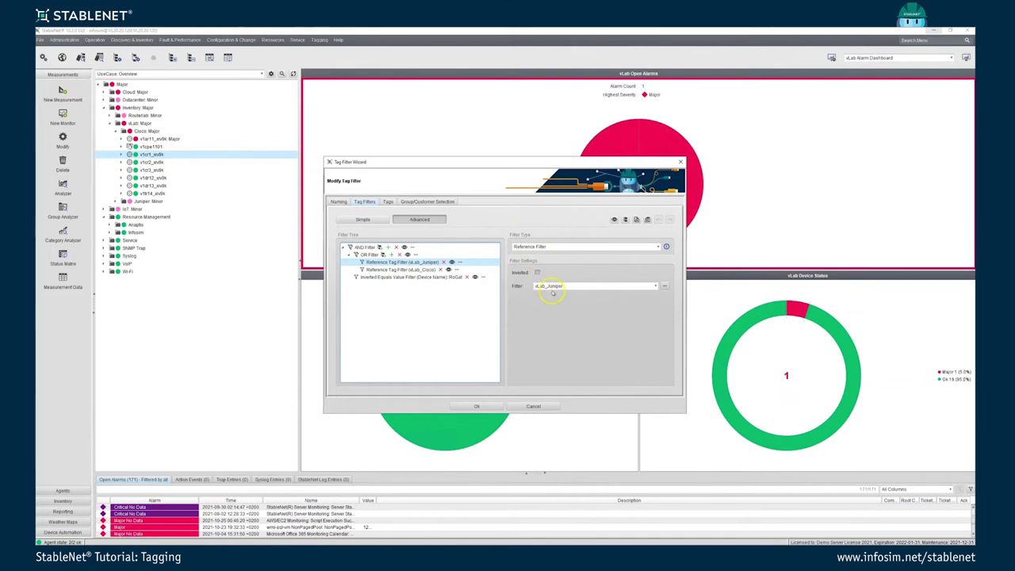
left_click(408, 270)
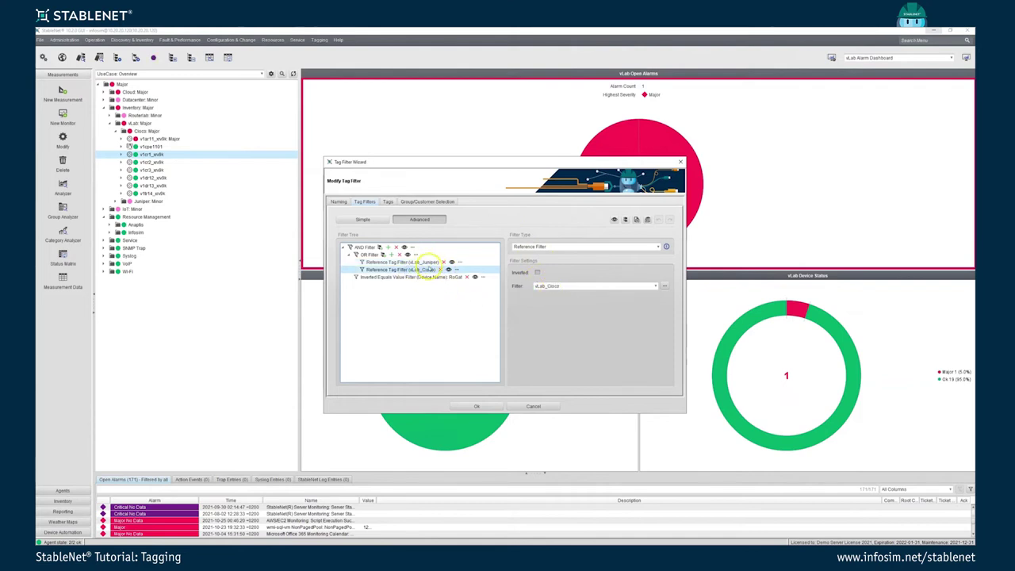
left_click(391, 277)
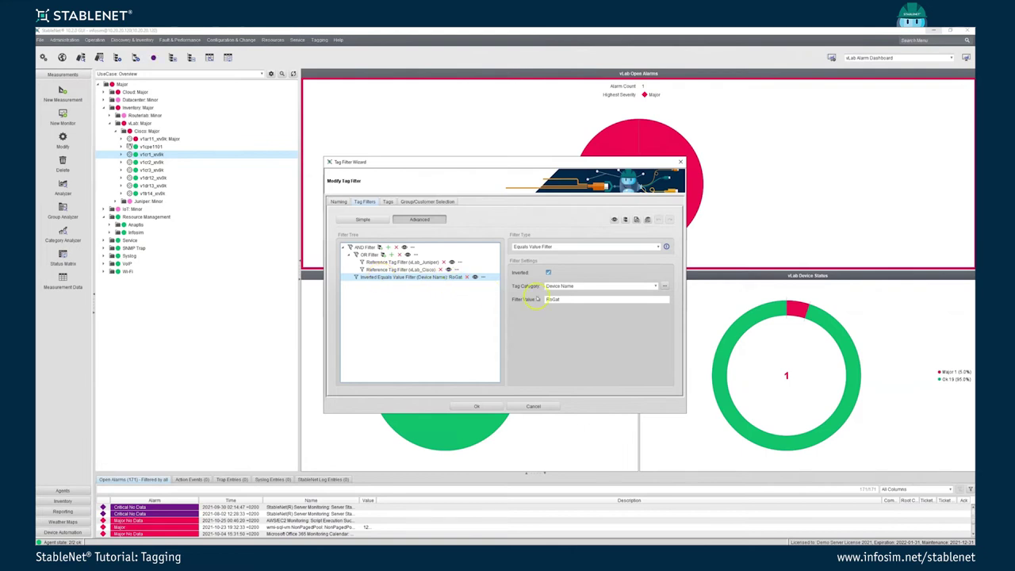
Step: Copy the "vLab without RoGat" AND Filter as XML and replace the Notepad++ text with it
left_click(367, 248)
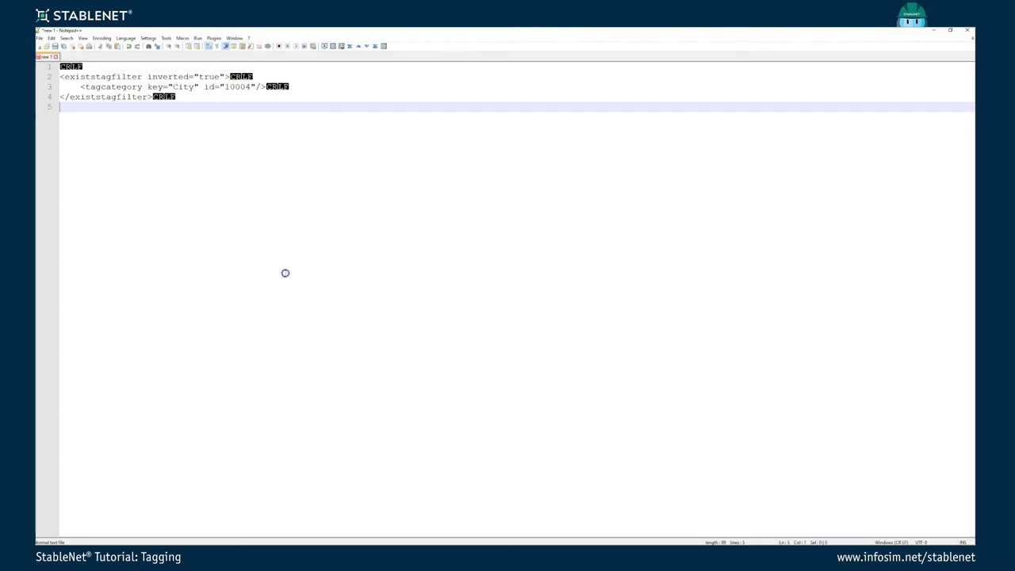
key("ctrl+a")
key("ctrl+alt+shift+b")
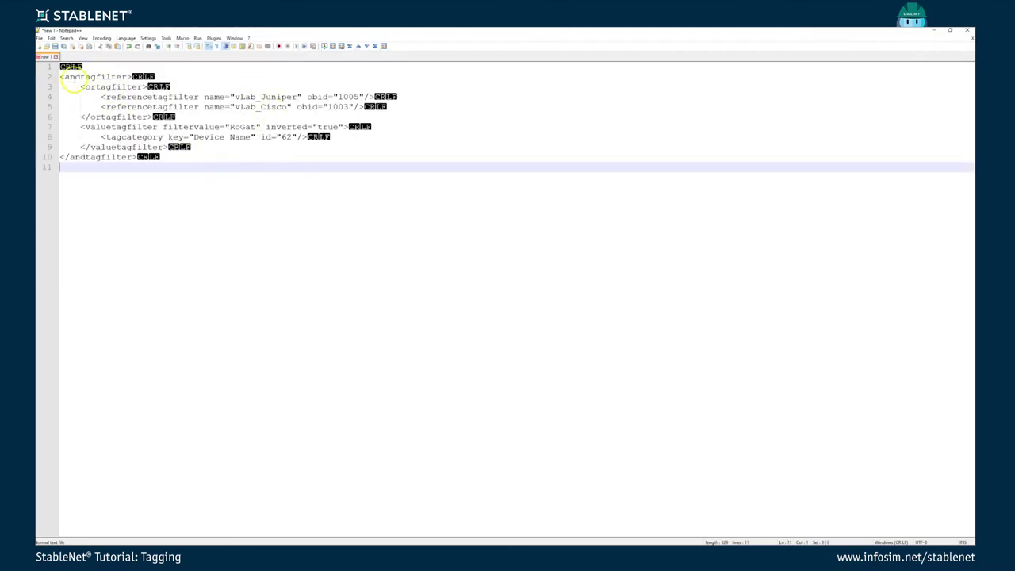
Step: Examine the OR, reference and inverted value filter elements in the XML, and copy the complete andtagfilter block
double_click(101, 89)
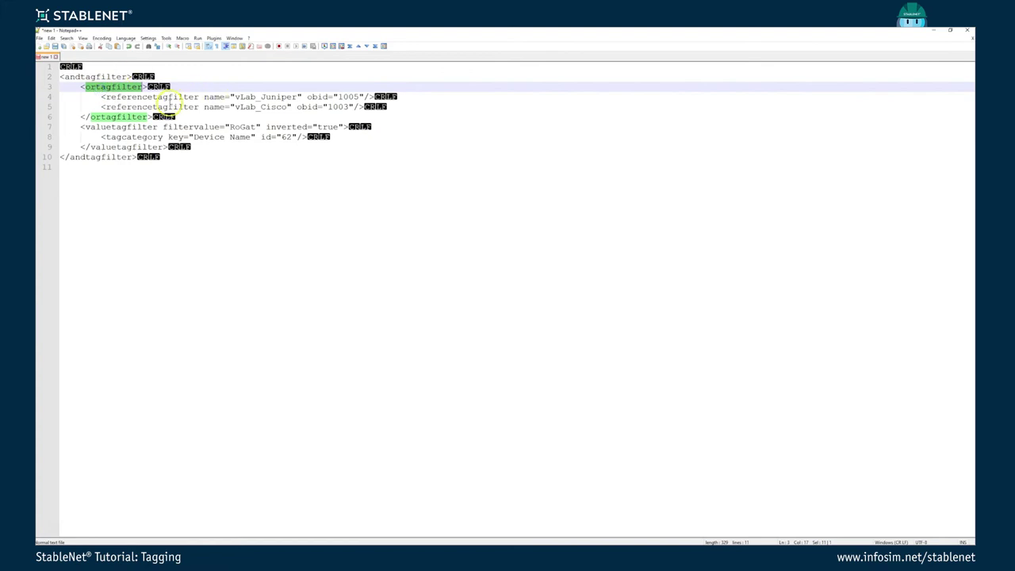
double_click(169, 97)
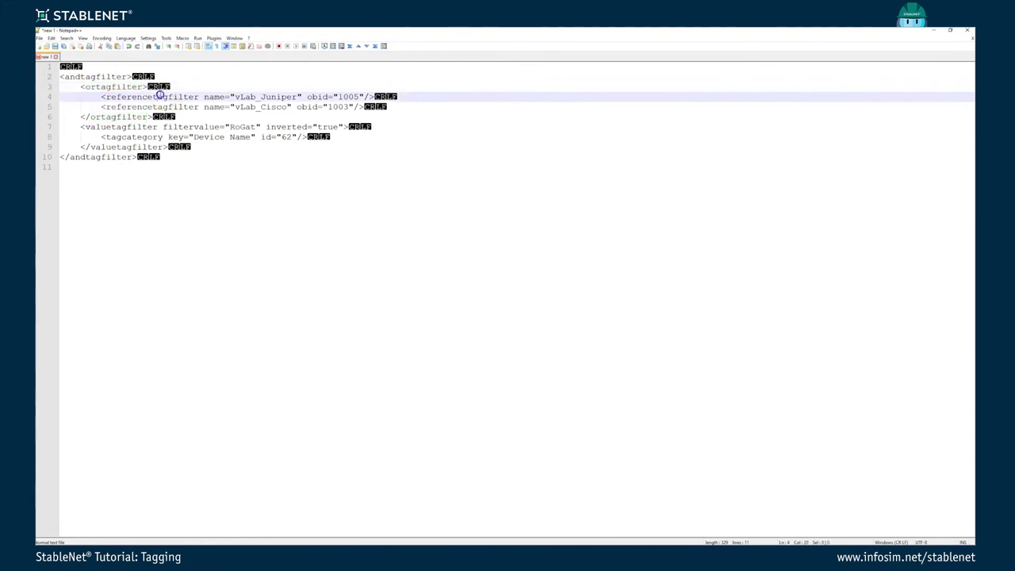
double_click(113, 127)
double_click(285, 127)
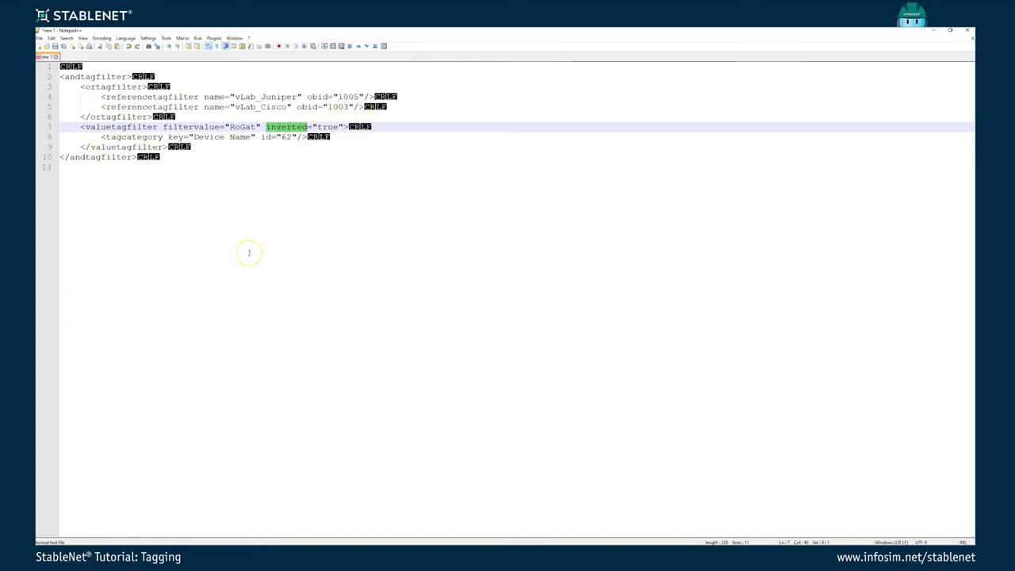
left_click_drag(208, 166, 42, 79)
key("ctrl+c")
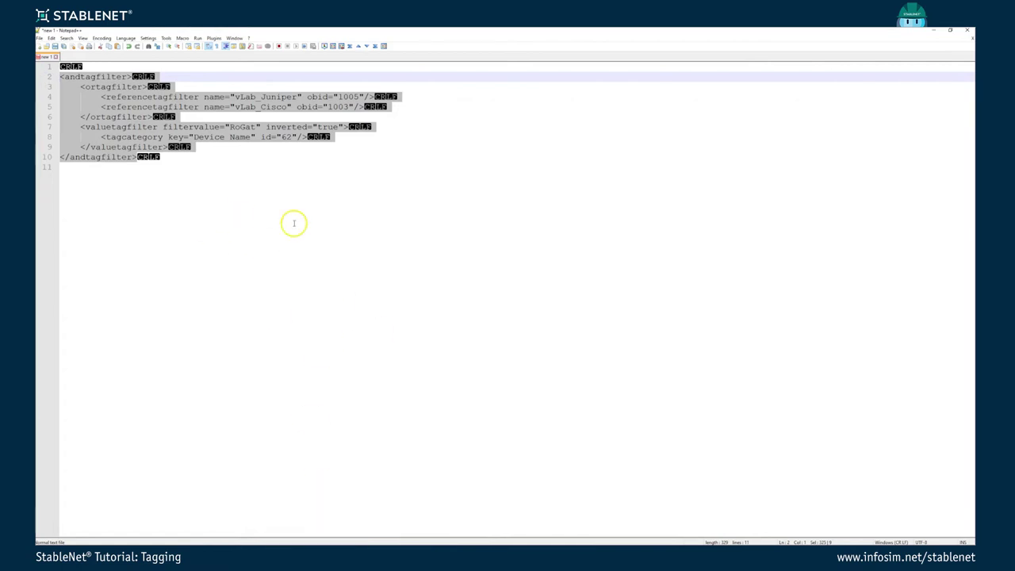
Step: Switch to Insomnia and send the "list (filtered)" devices request with the acceptalltagfilter body
mouse_move(314, 544)
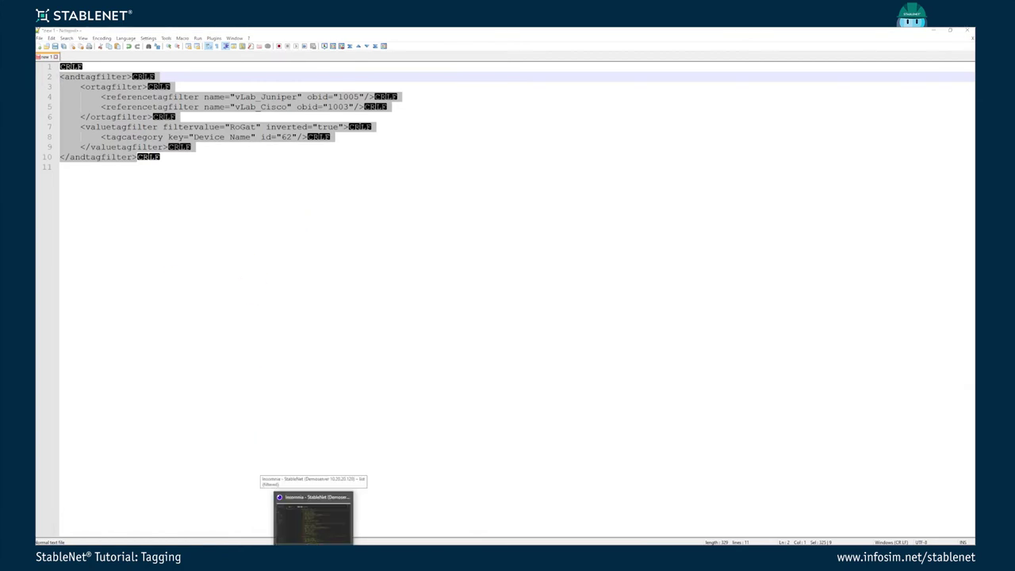
left_click(313, 518)
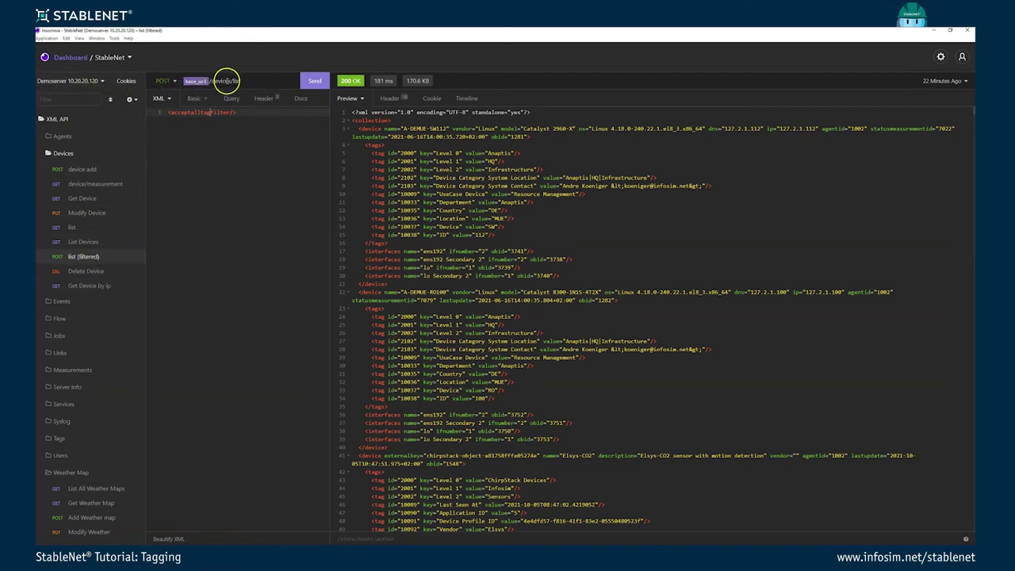
left_click(315, 81)
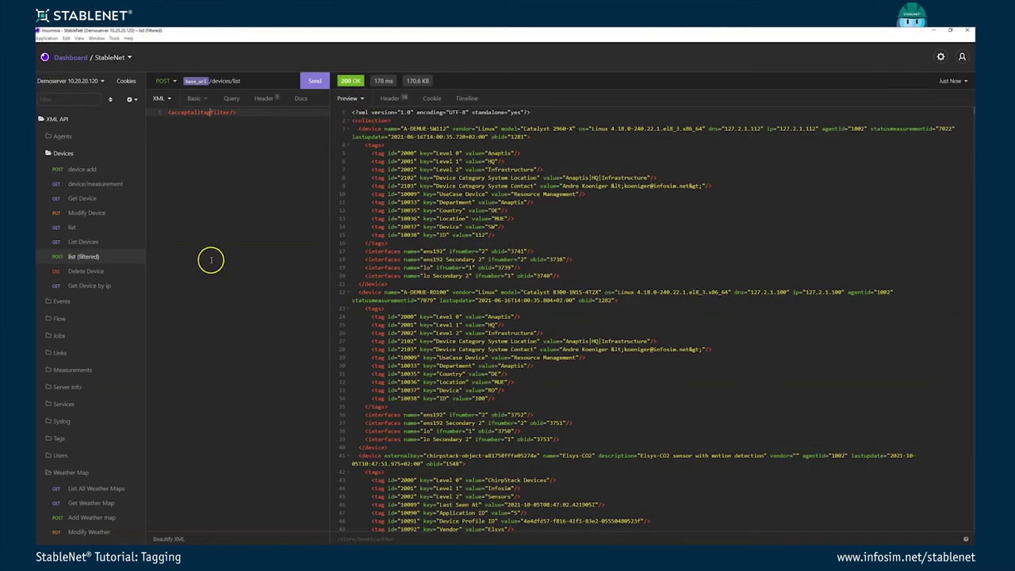
Step: Replace the request body with the copied andtagfilter XML, send the request, and look through the returned devices
key("ctrl+a")
key("ctrl+v")
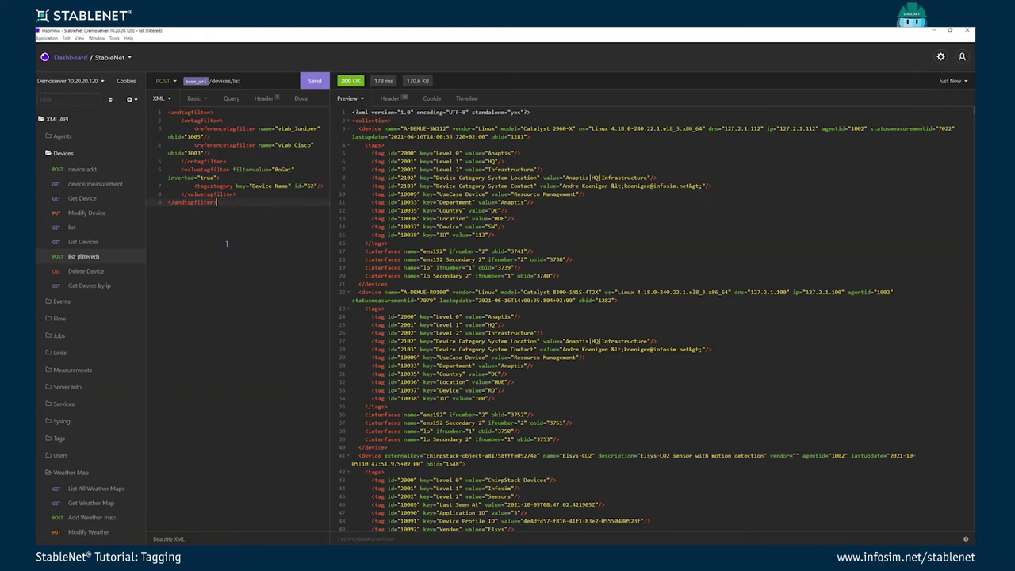
left_click(314, 83)
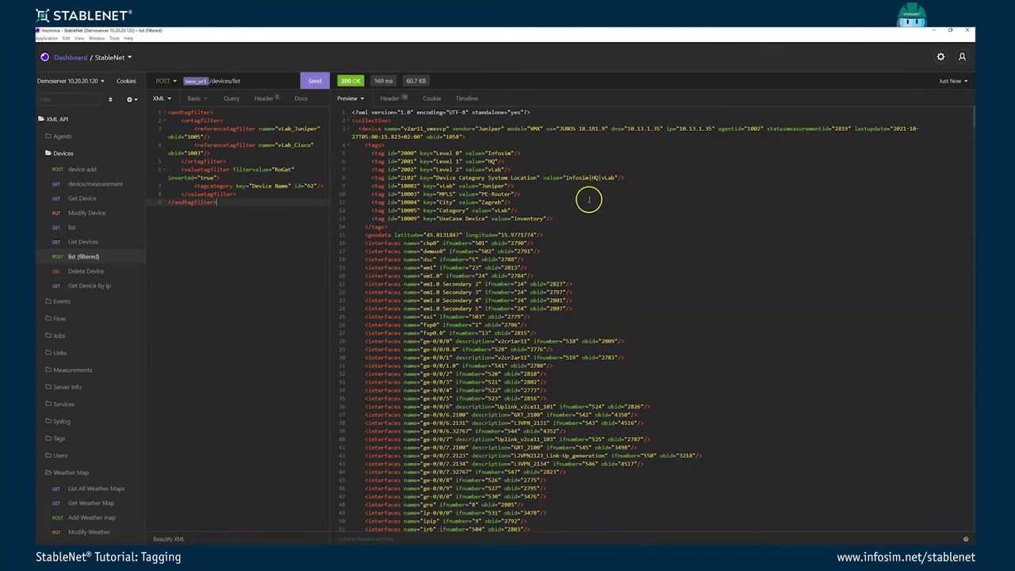
scroll(804, 257, "down", 15)
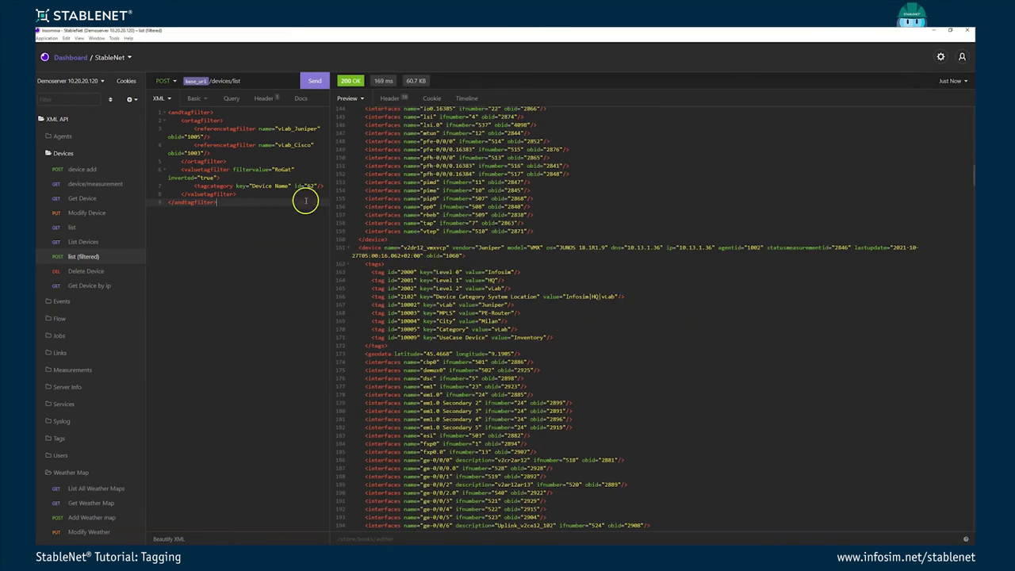
Step: Switch to StableNet's Taggable Table window and set the tag domain to Interface
left_click(242, 195)
left_click(266, 171)
mouse_move(284, 542)
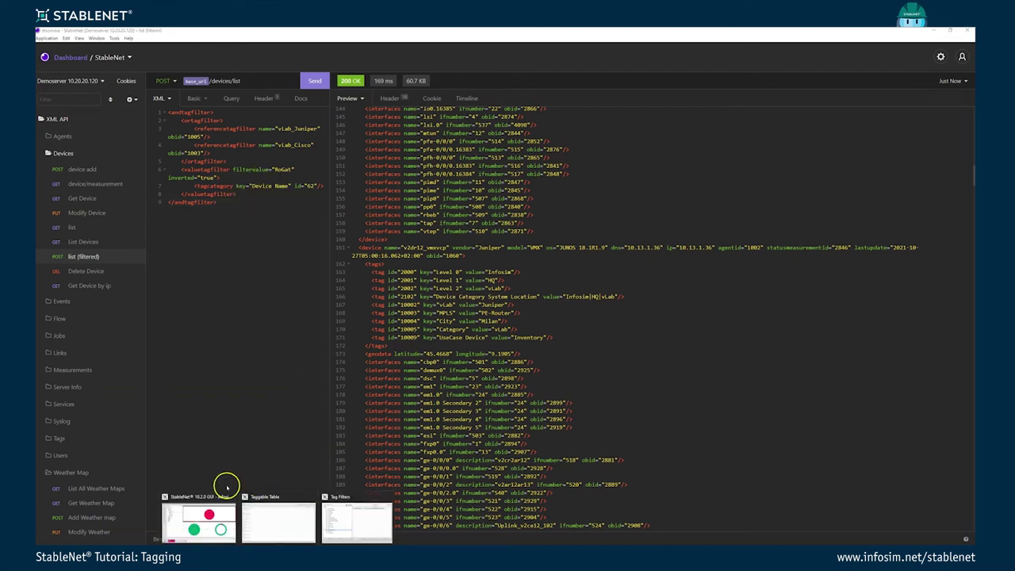
left_click(203, 511)
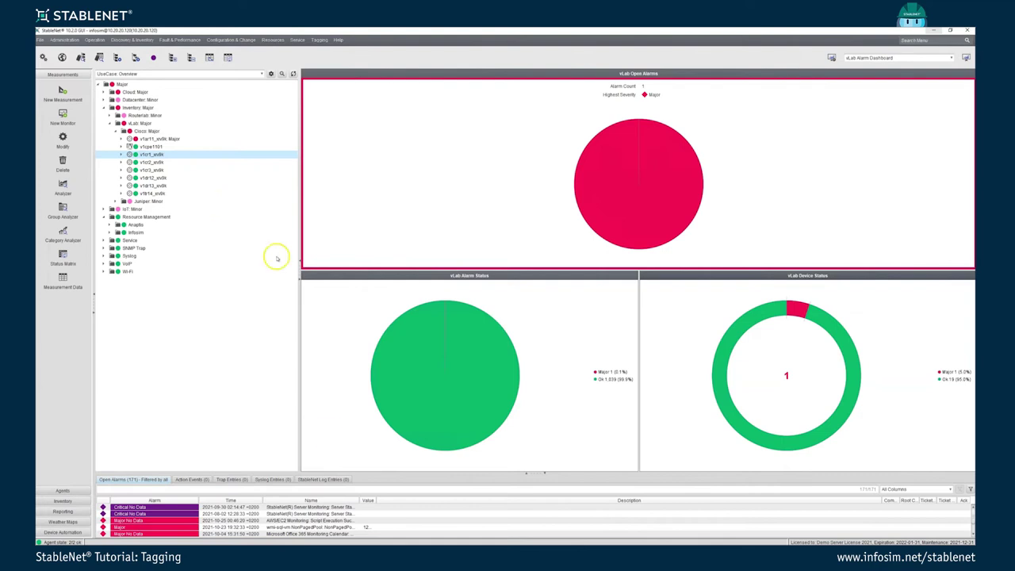
left_click(277, 527)
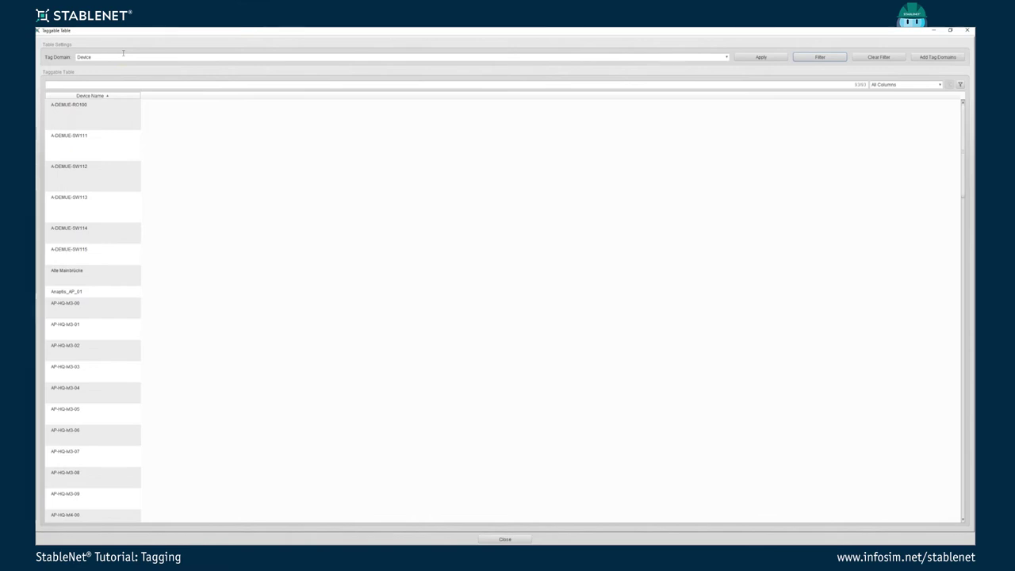
left_click(123, 53)
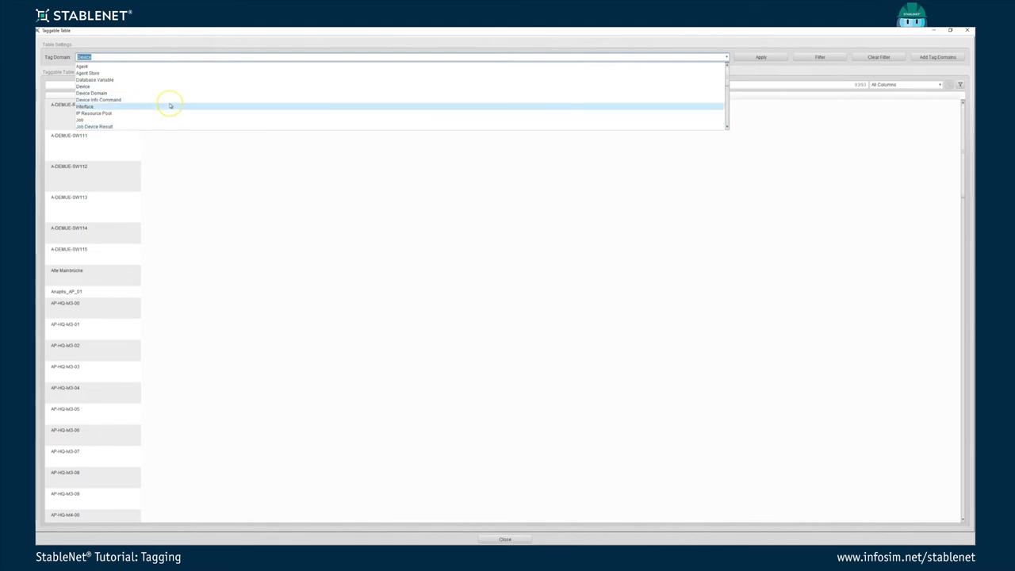
left_click(169, 105)
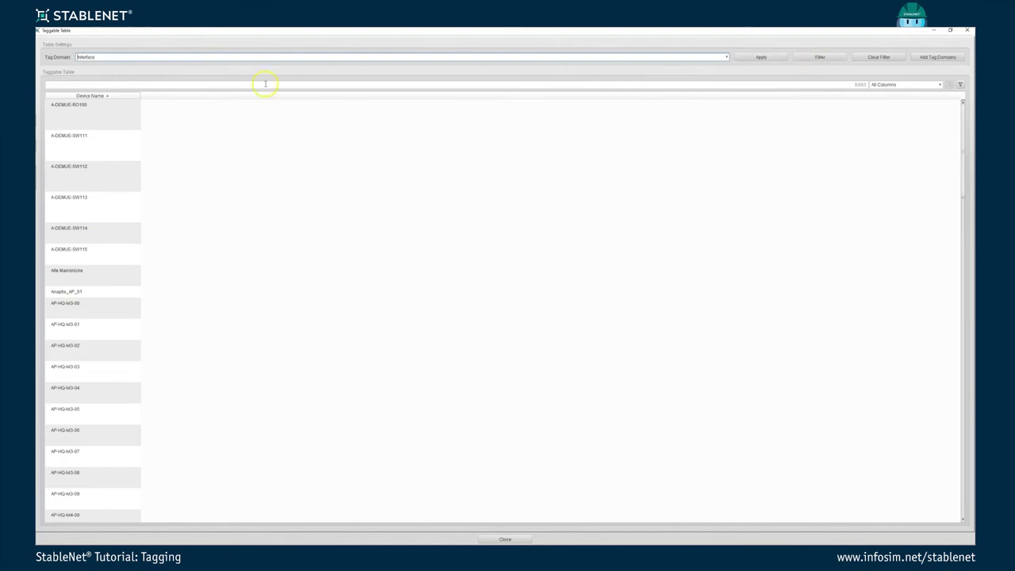
Step: Turn off the inversion of the City exists tag filter in the advanced filter and apply it to the interface table
left_click(811, 62)
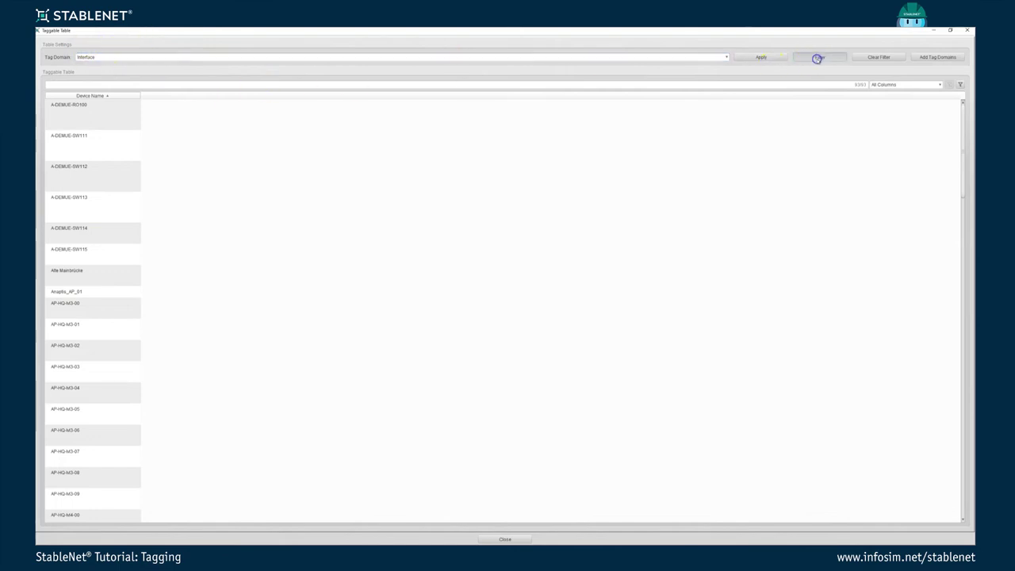
left_click(437, 198)
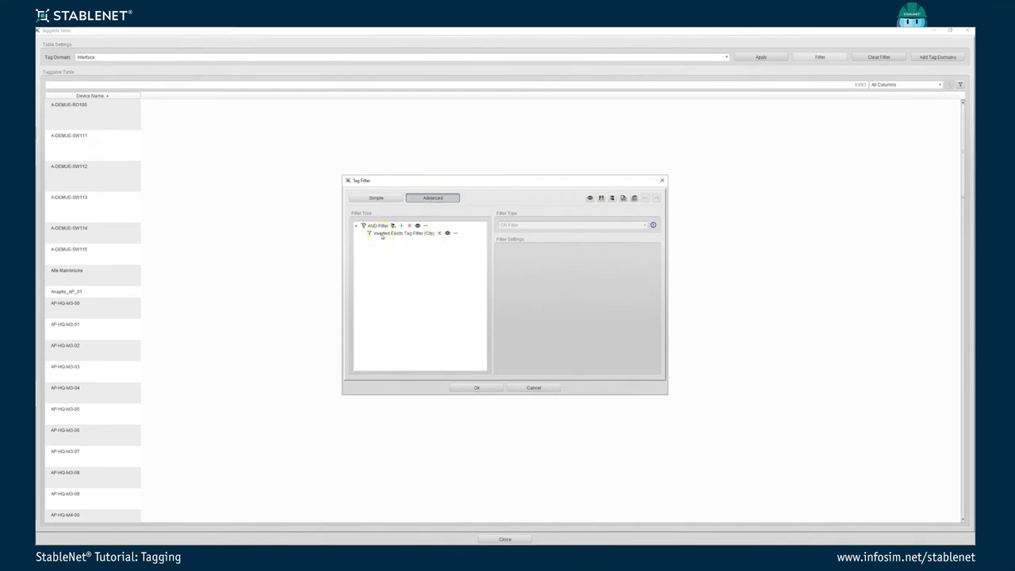
left_click(483, 389)
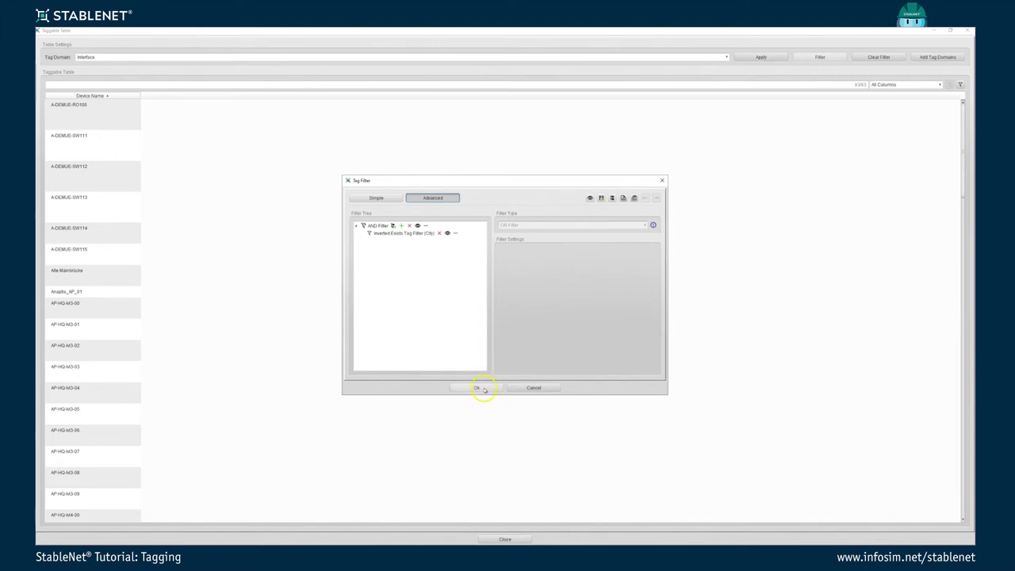
left_click(406, 233)
left_click(533, 251)
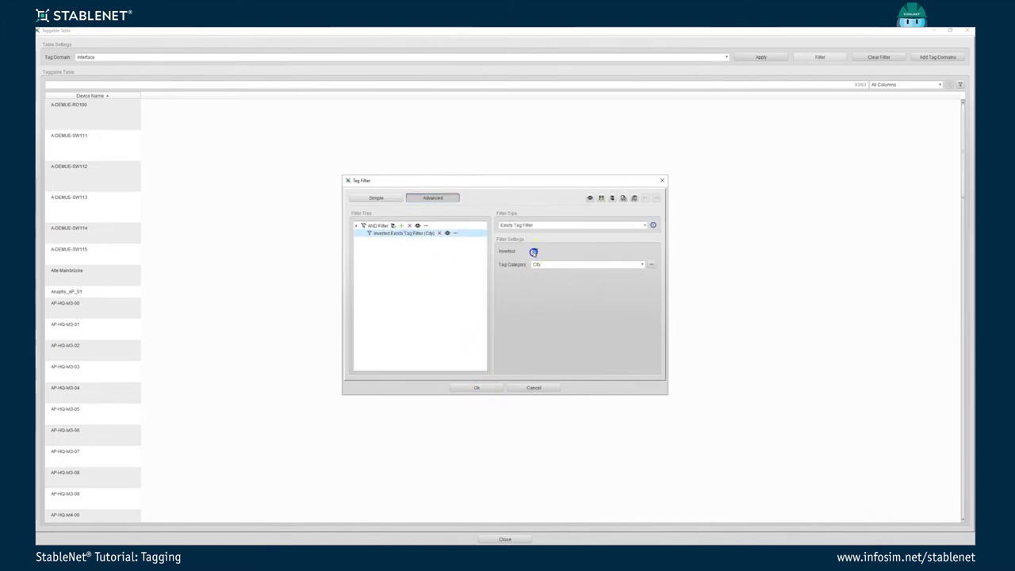
left_click(502, 387)
left_click(761, 57)
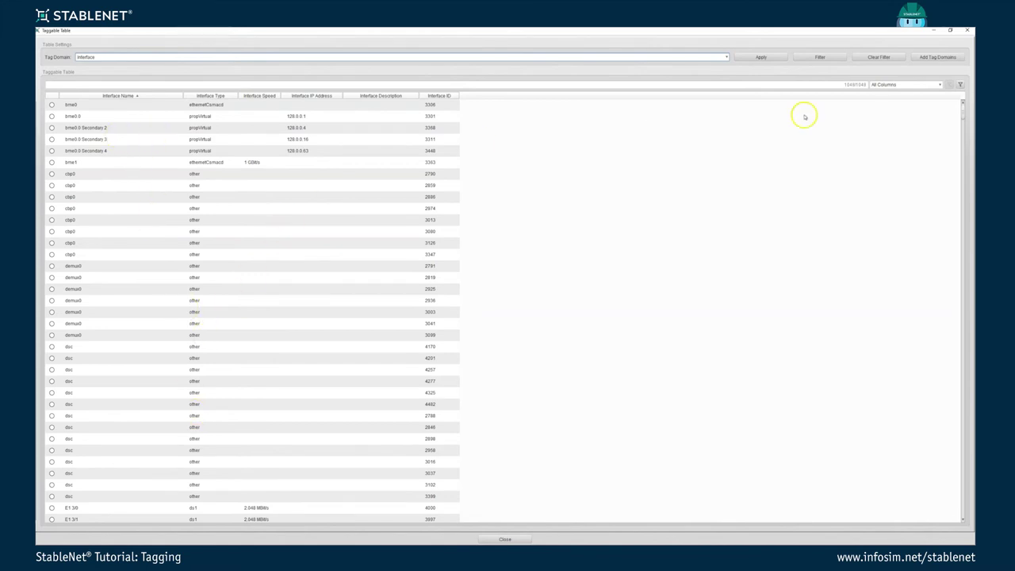
Step: Add Device as an additional tag domain to the interface table
left_click(926, 59)
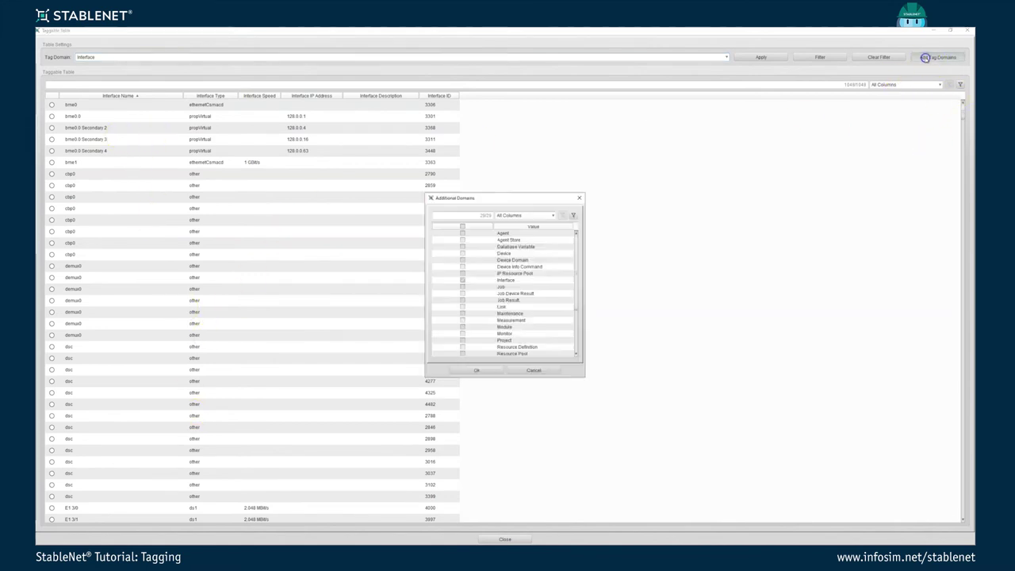
left_click(462, 253)
left_click(468, 371)
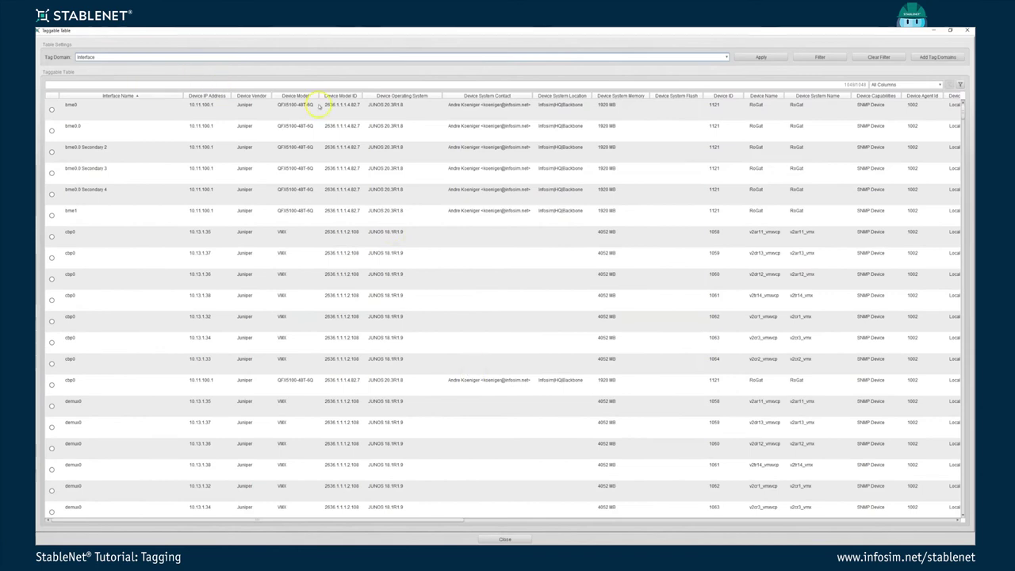
Step: Deselect all table columns, move Device Name to the top of the column order, and enable Device Name and Interface Name
right_click(303, 100)
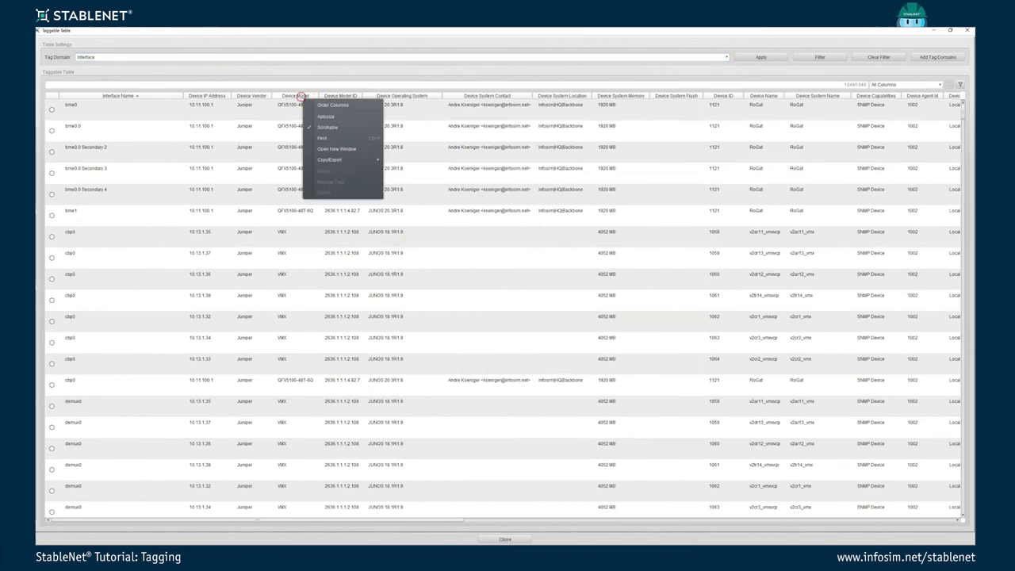
left_click(313, 104)
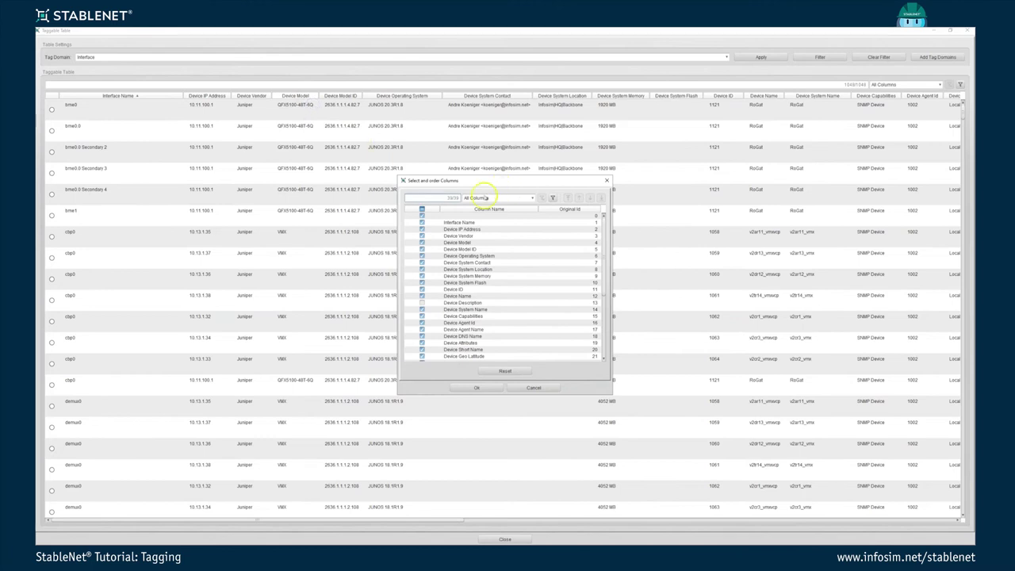
left_click(422, 209)
left_click(458, 296)
left_click(566, 198)
left_click(422, 216)
left_click(421, 230)
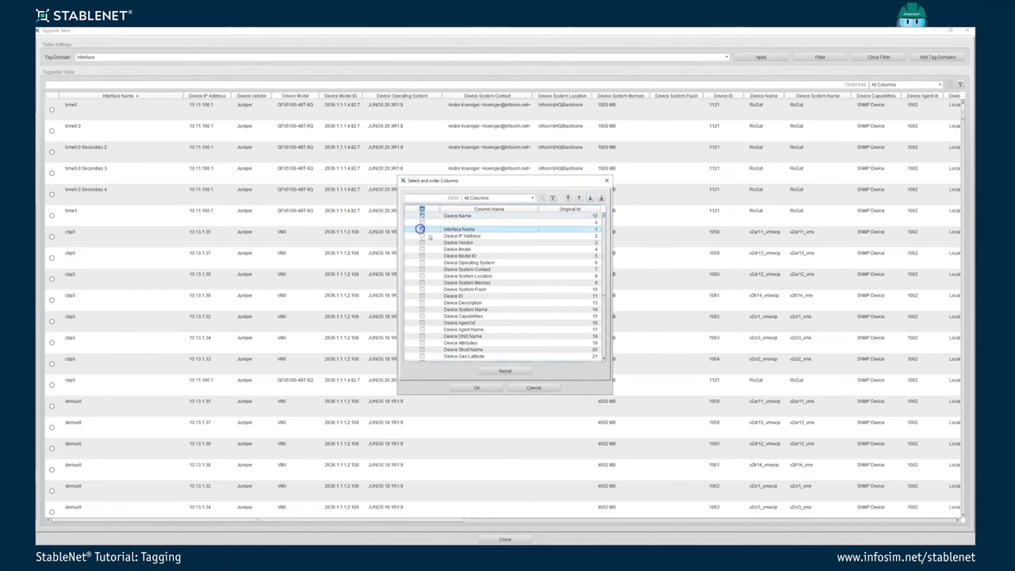
Step: Enable the City, Device IP Address and Interface Speed columns, apply the column selection, and look through the interface rows
scroll(451, 332, "down", 5)
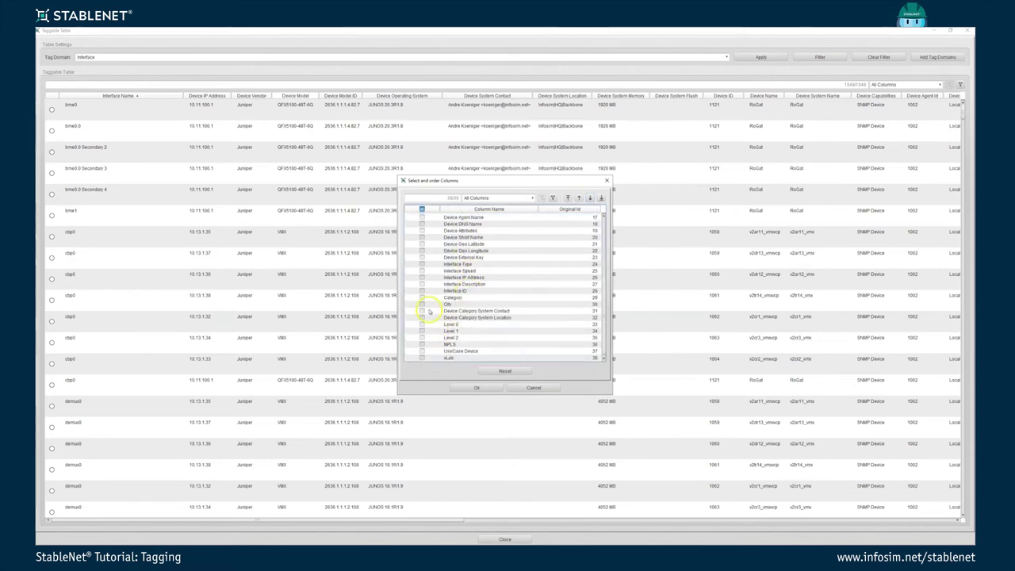
left_click(423, 305)
scroll(480, 307, "up", 5)
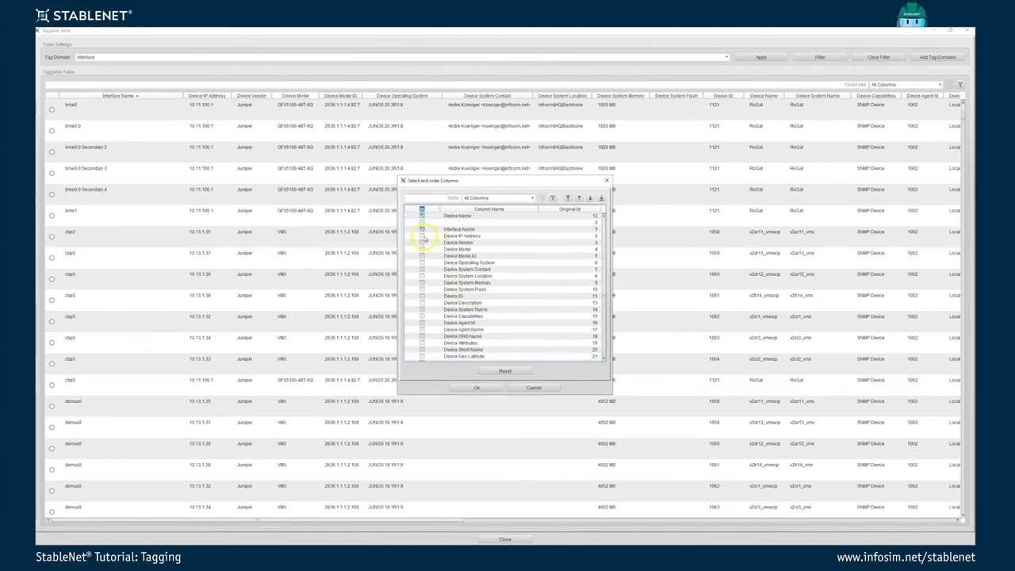
left_click(423, 236)
scroll(494, 295, "down", 5)
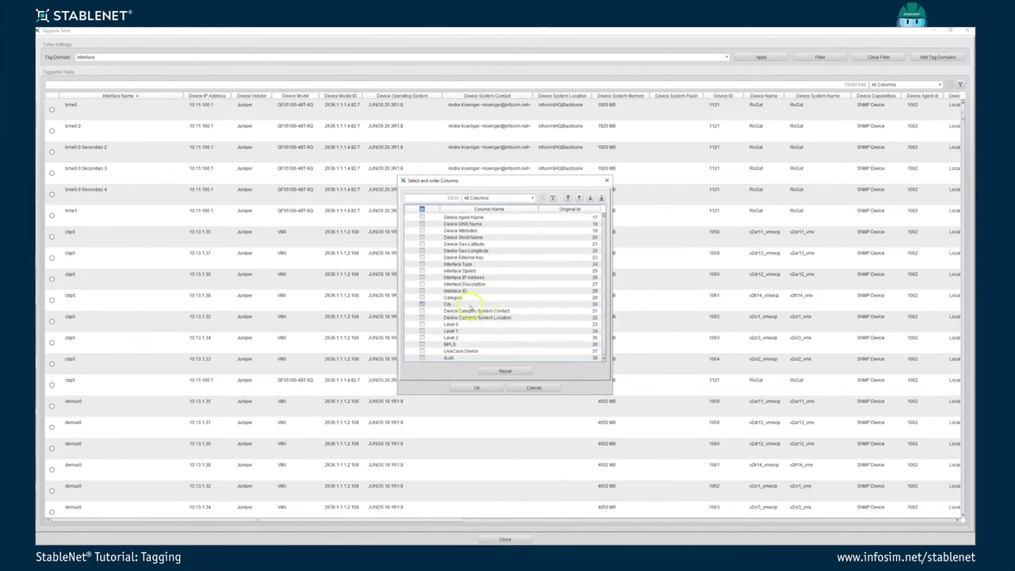
left_click(422, 270)
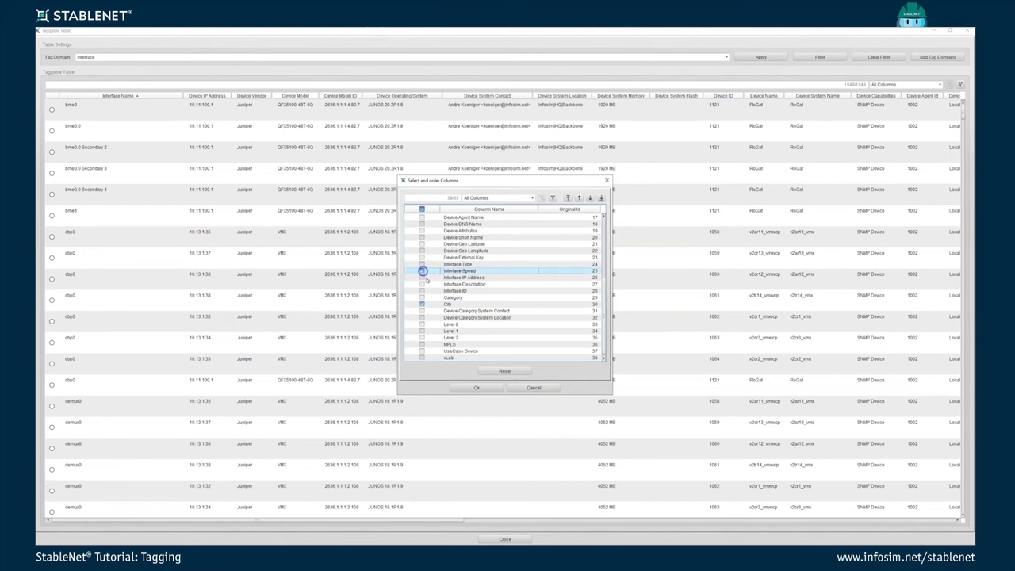
left_click(468, 390)
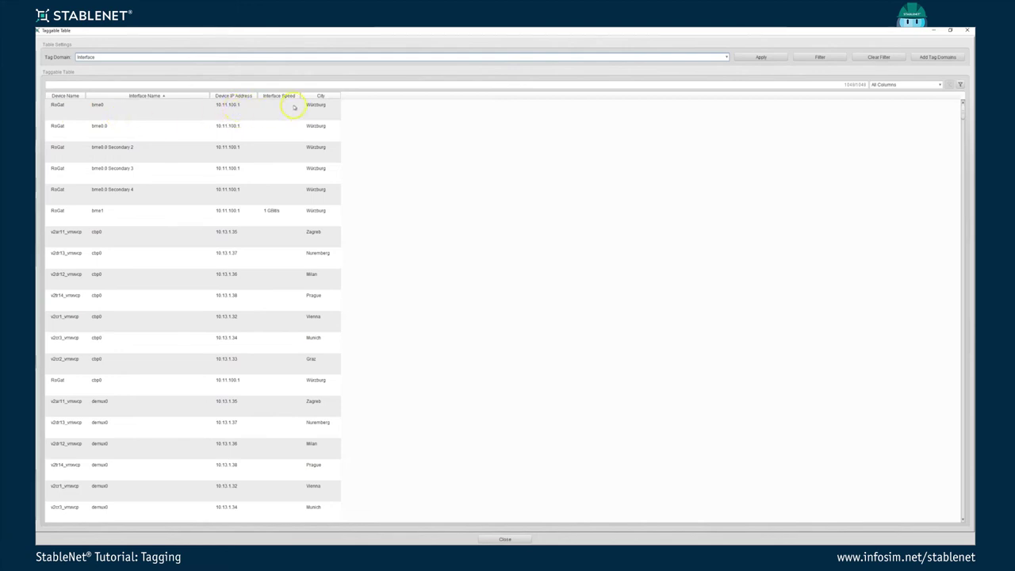
scroll(265, 233, "down", 10)
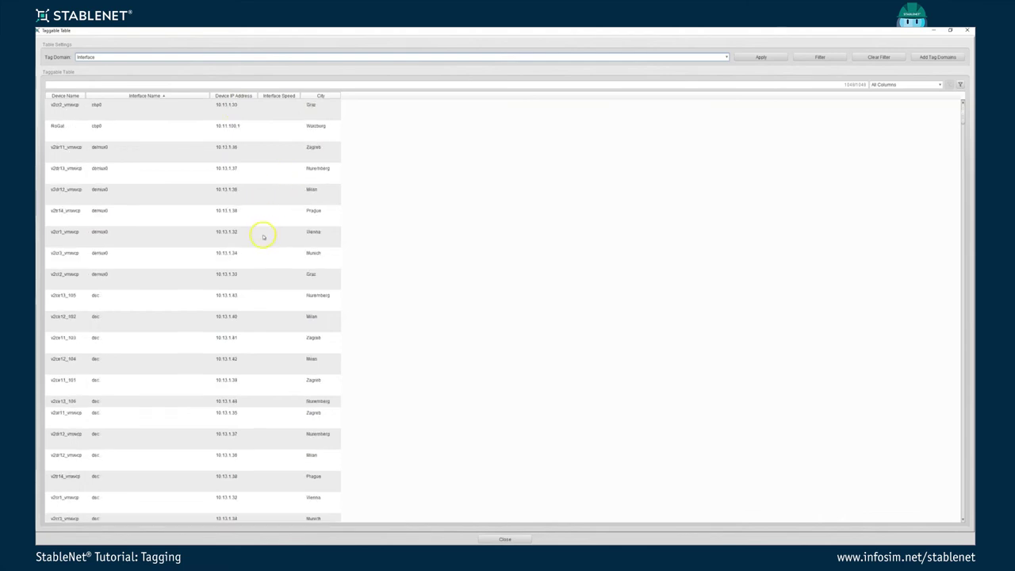
scroll(285, 204, "up", 10)
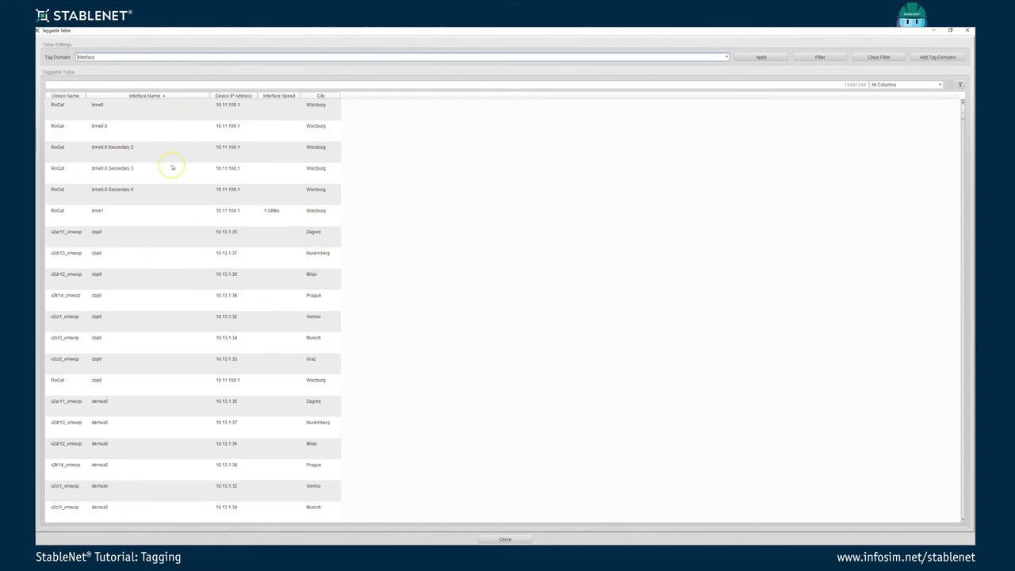
Step: Add Measurement as a further tag domain to the interface table
left_click(961, 54)
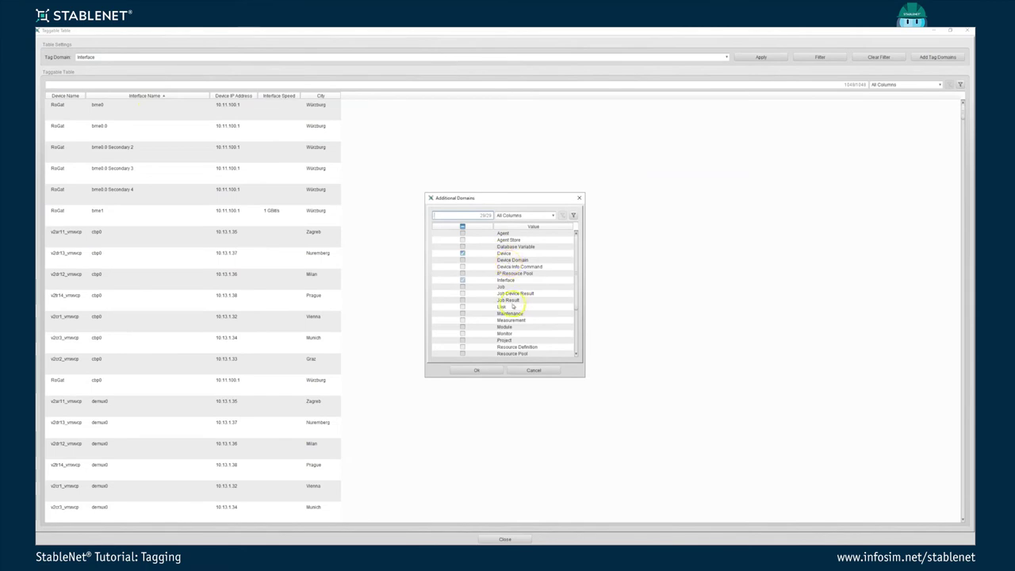
left_click(463, 321)
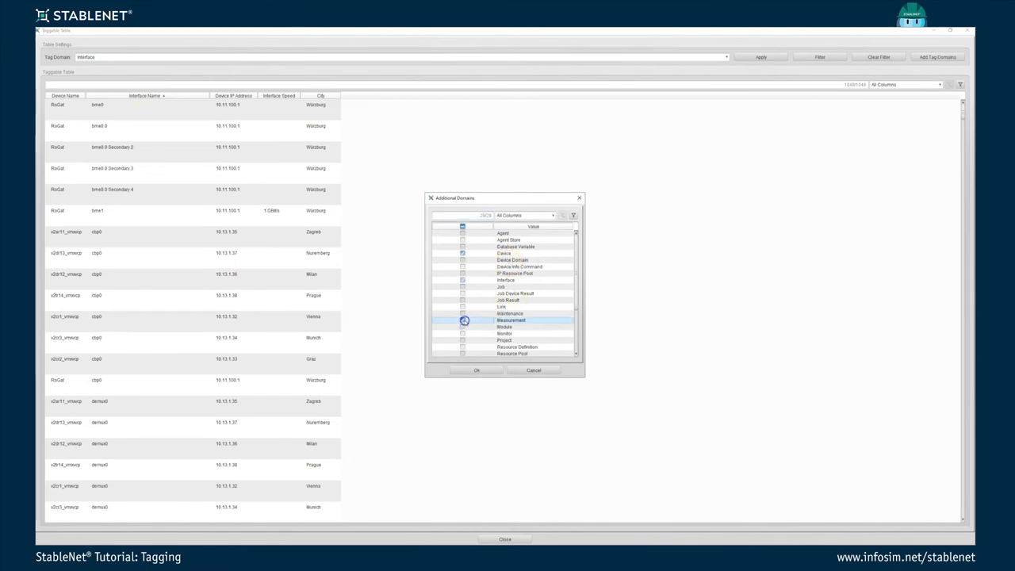
left_click(478, 372)
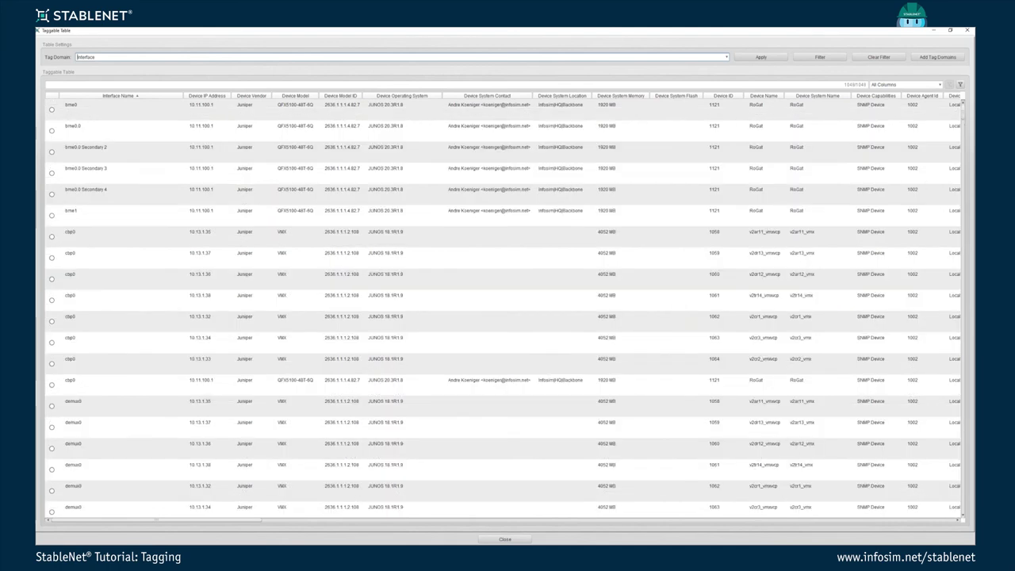
Step: Examine the measurement columns and the list of selectable columns, cancel the column selection, and close the Taggable Table
left_click_drag(158, 520, 424, 526)
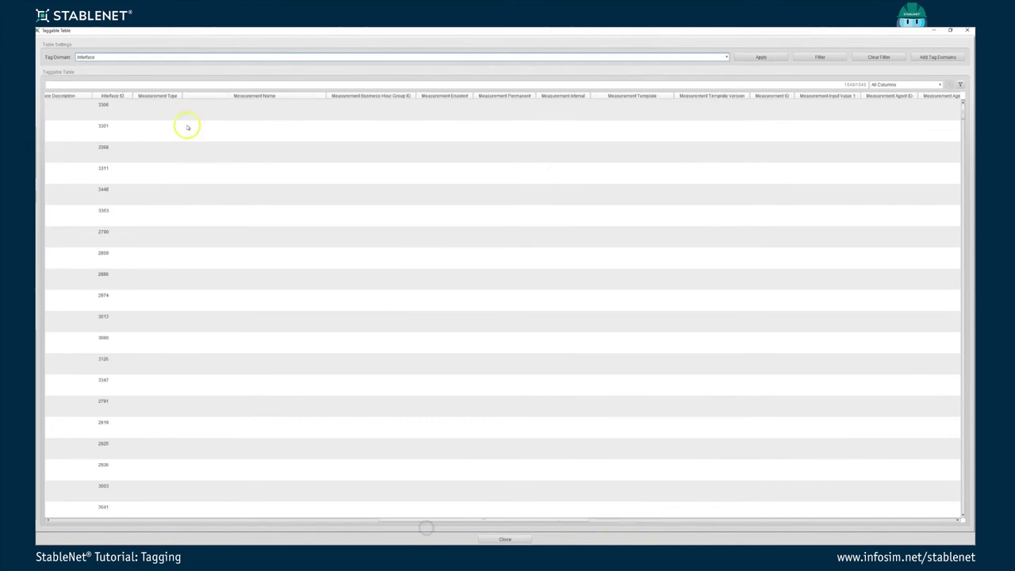
right_click(201, 94)
left_click(210, 102)
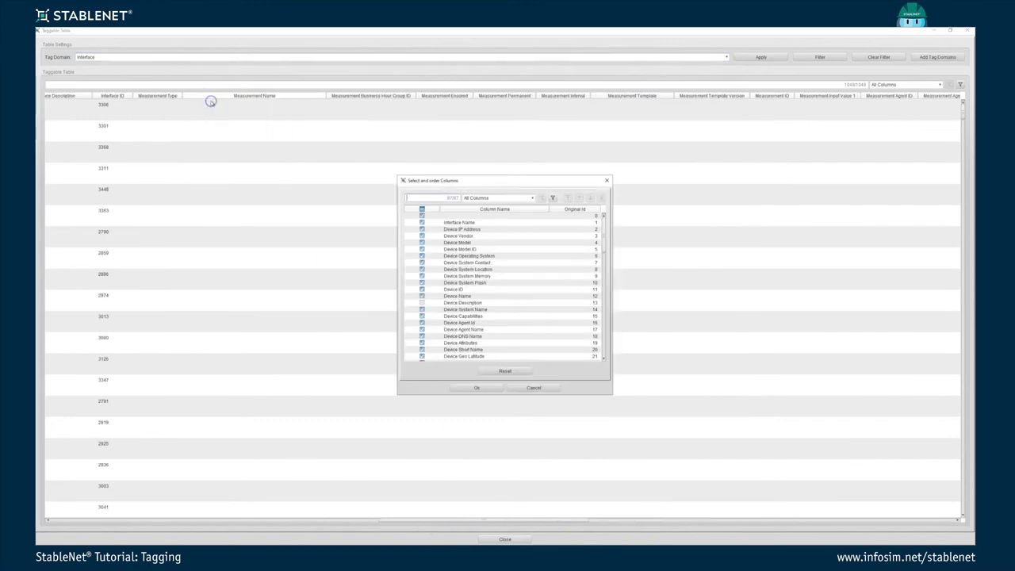
scroll(515, 301, "down", 5)
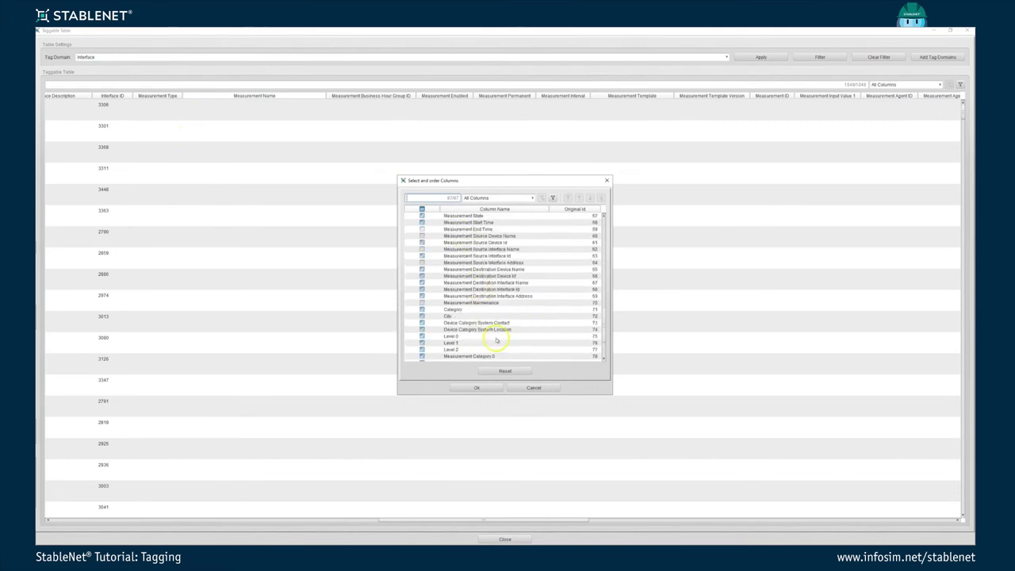
left_click(530, 388)
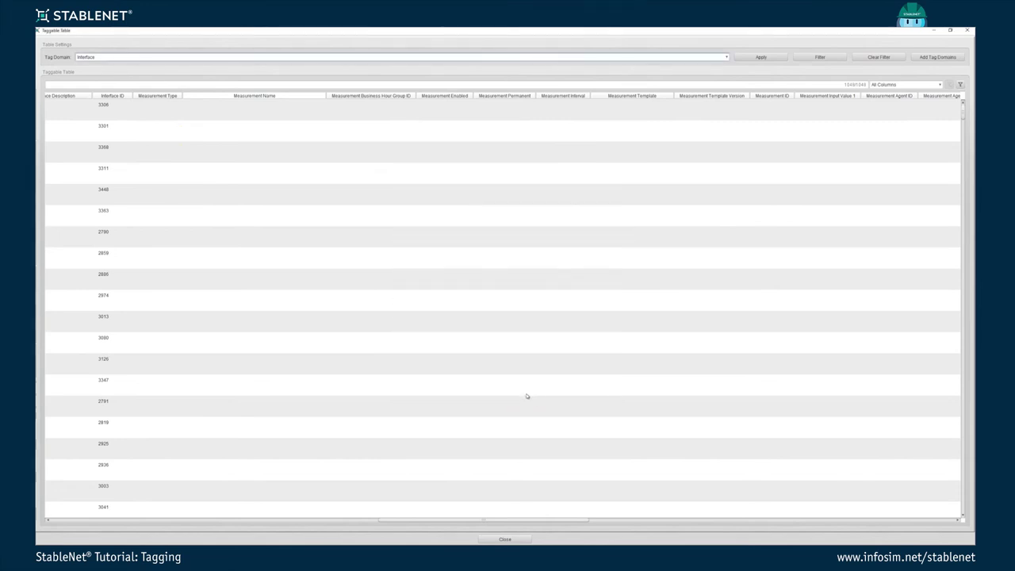
left_click(546, 445)
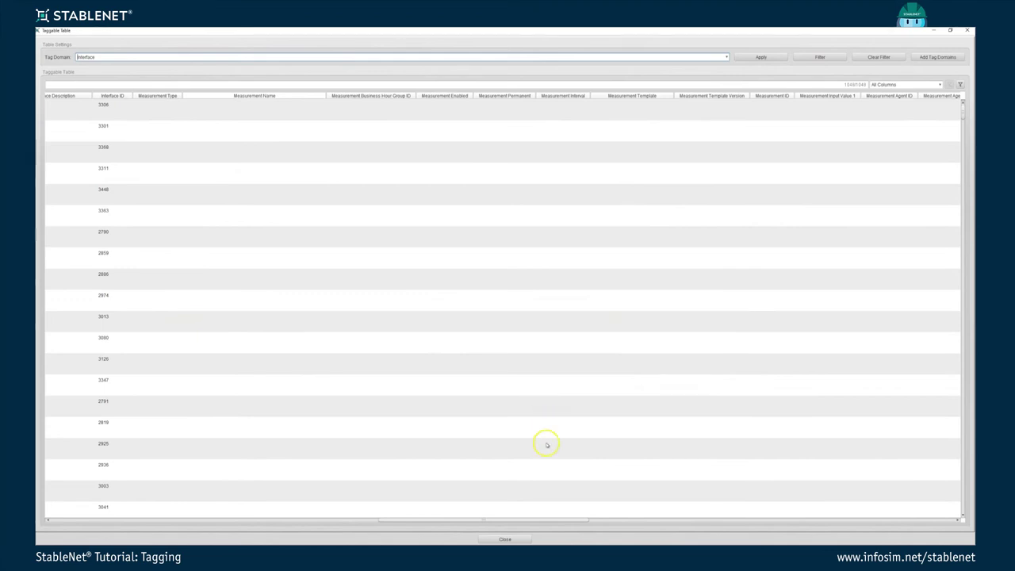
left_click(504, 539)
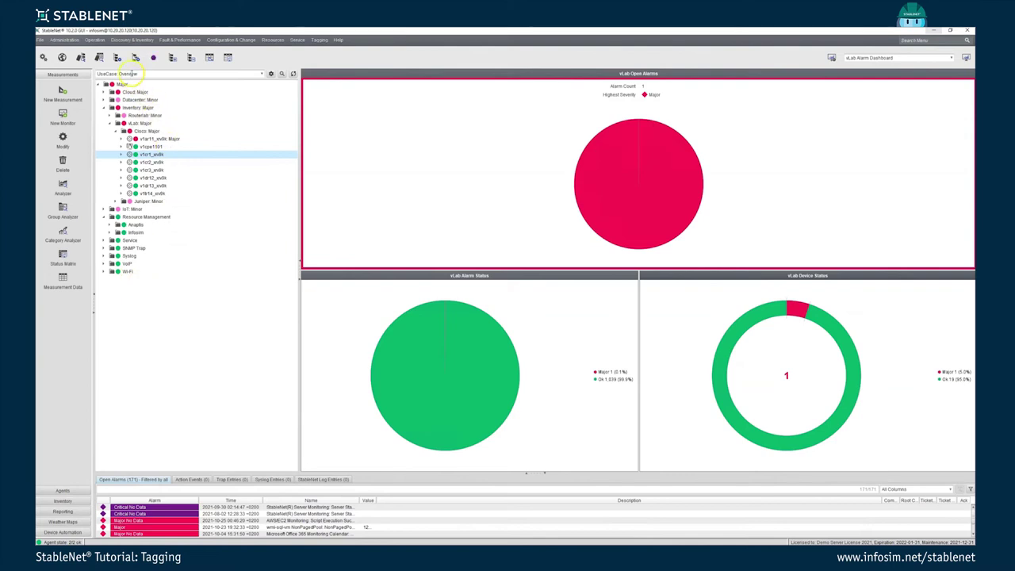
Step: Show the UseCase: Inventory tree, and switch the measurement tree view to Default Measurement Tree
left_click(129, 73)
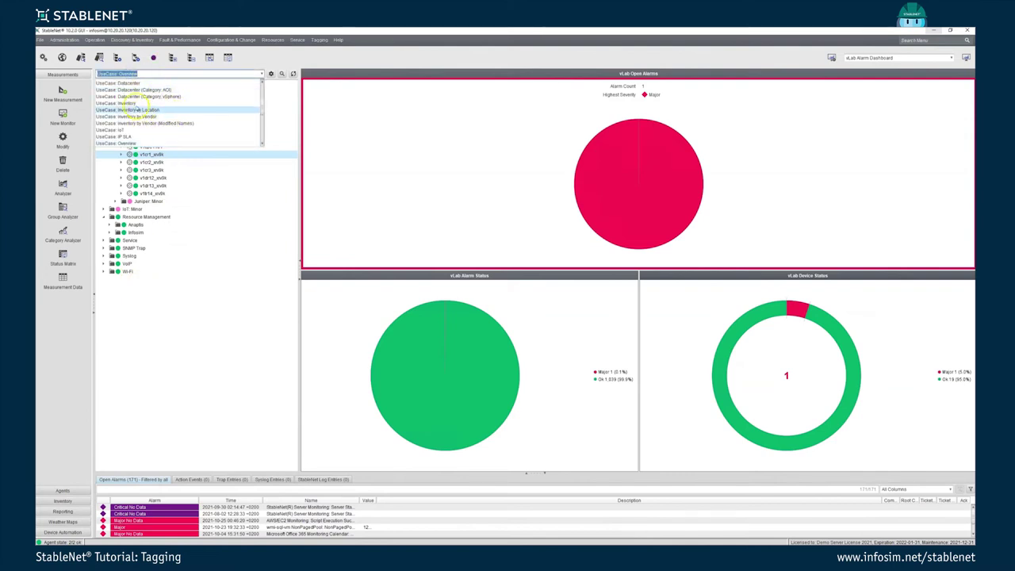
left_click(135, 103)
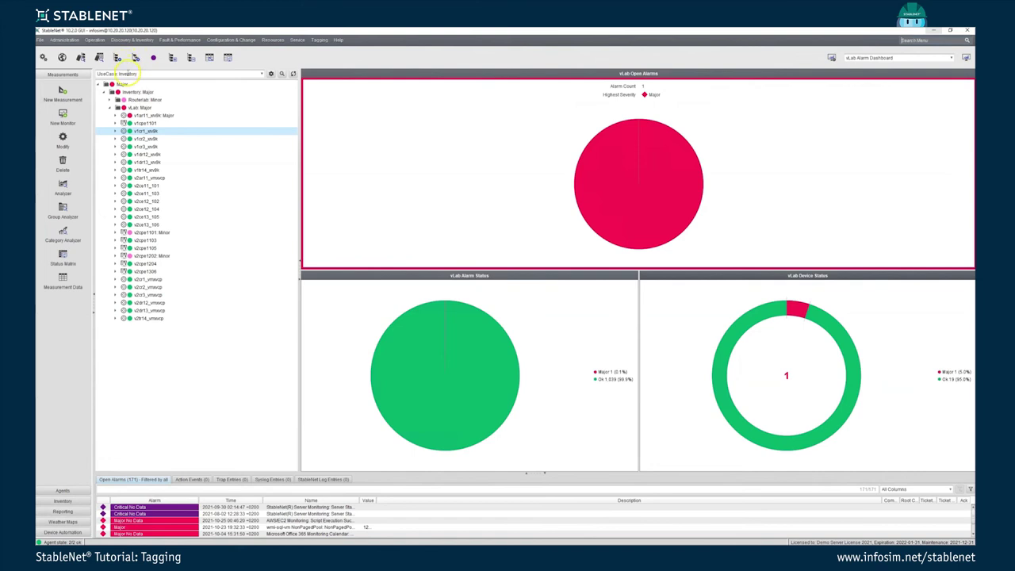
left_click(121, 73)
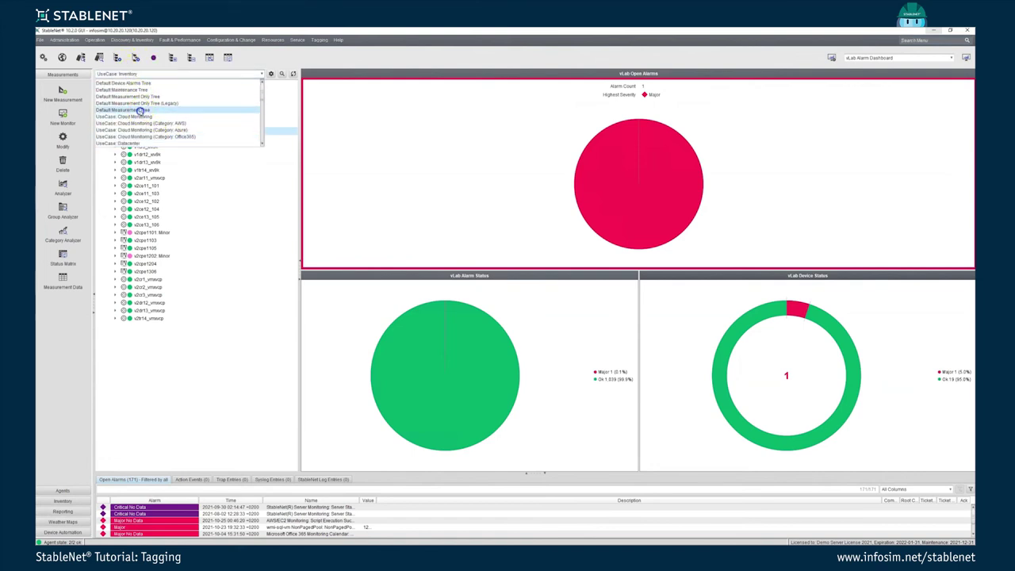
left_click(141, 109)
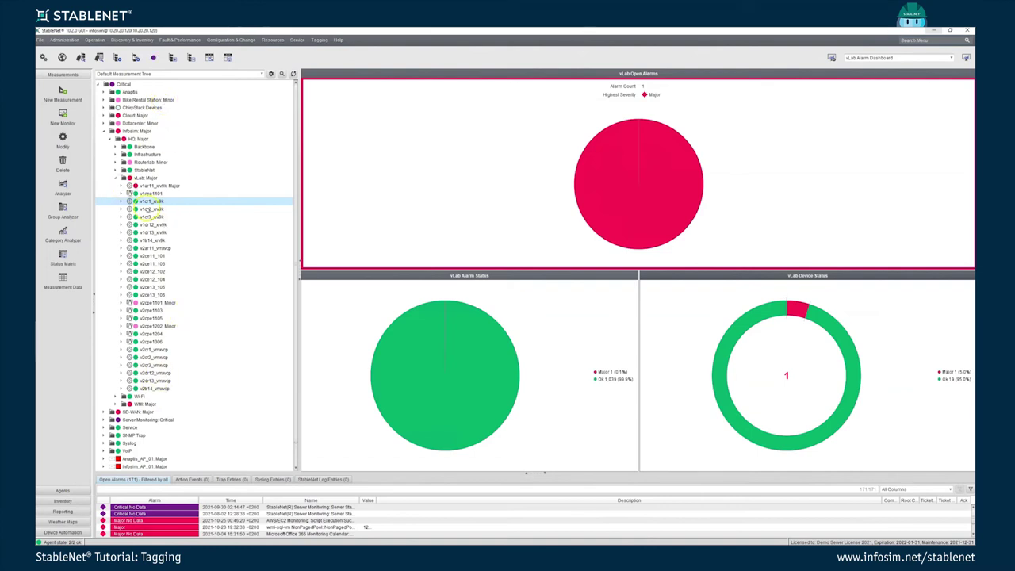
Step: Switch the measurement tree view to UseCase: Overview and open the tag tree configurations
left_click(126, 71)
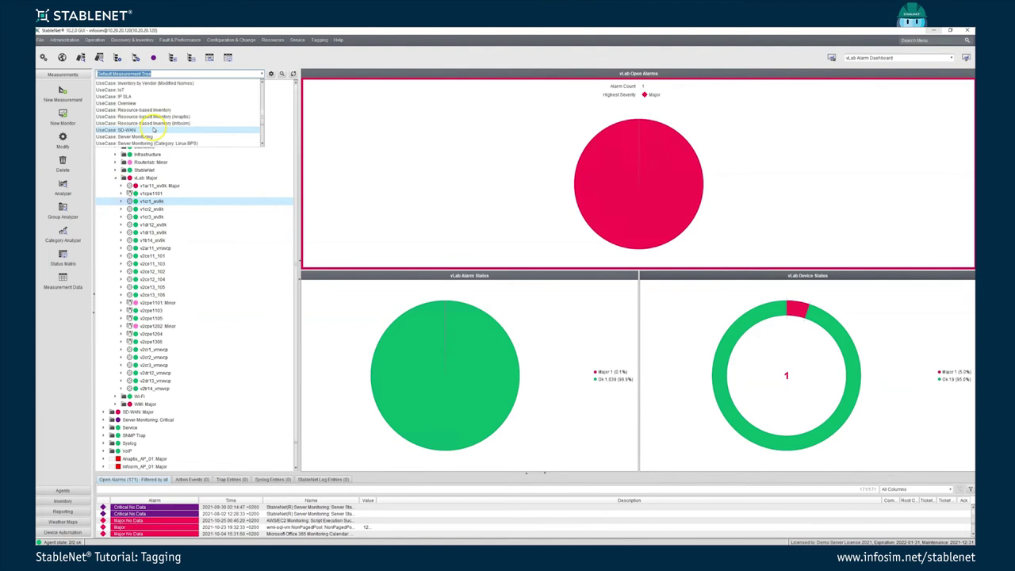
left_click(135, 103)
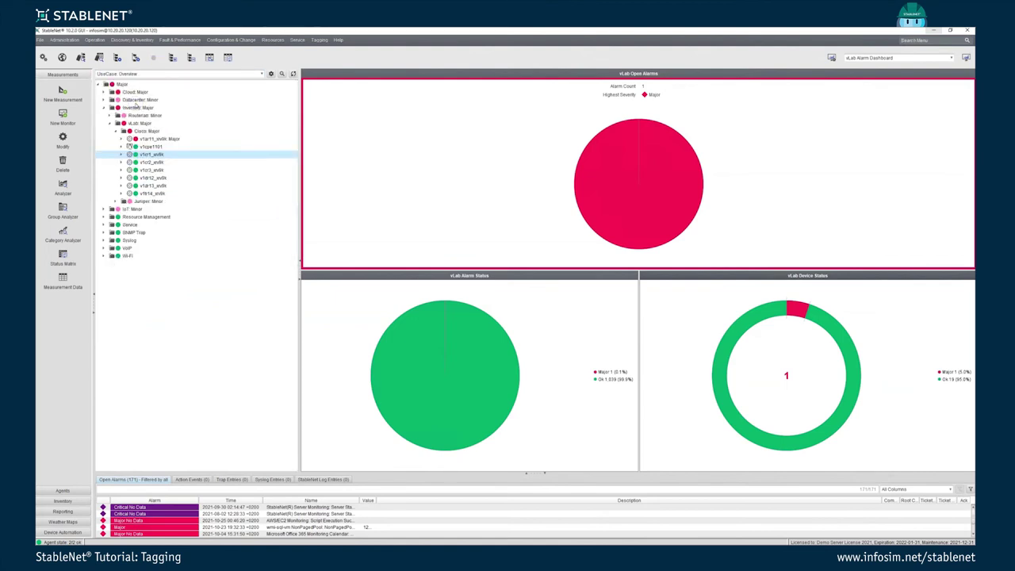
left_click(318, 40)
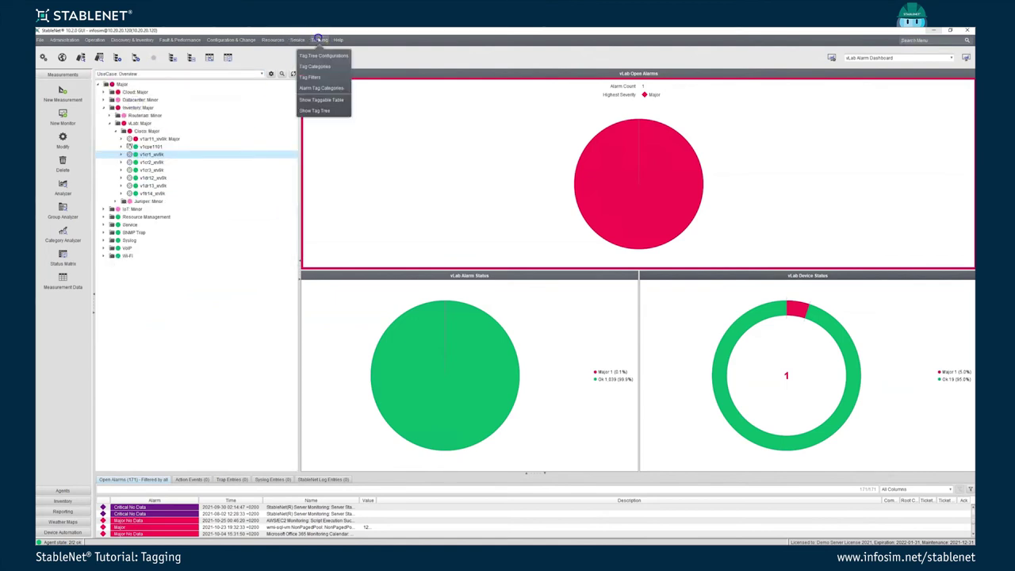
left_click(331, 62)
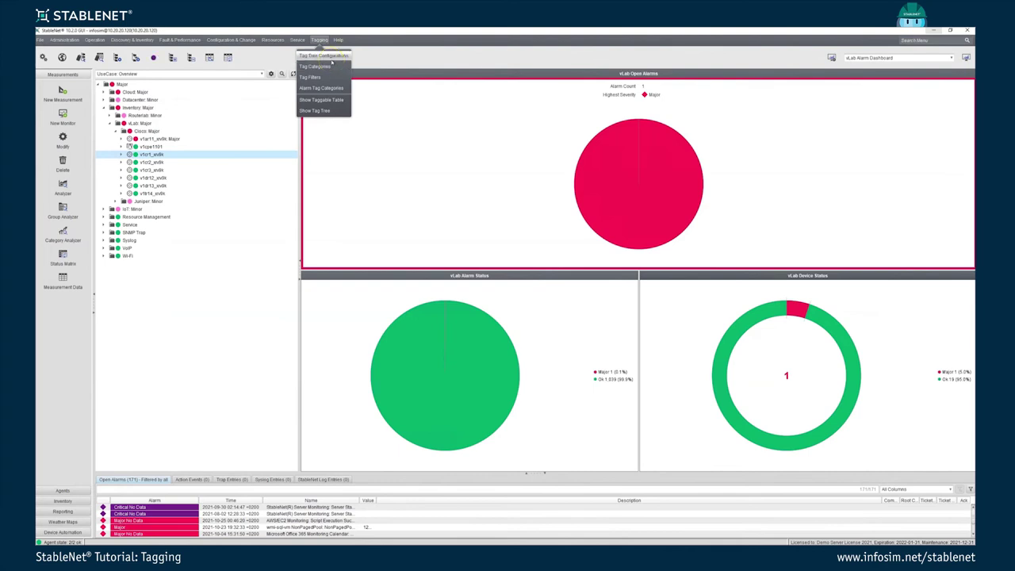
left_click(334, 55)
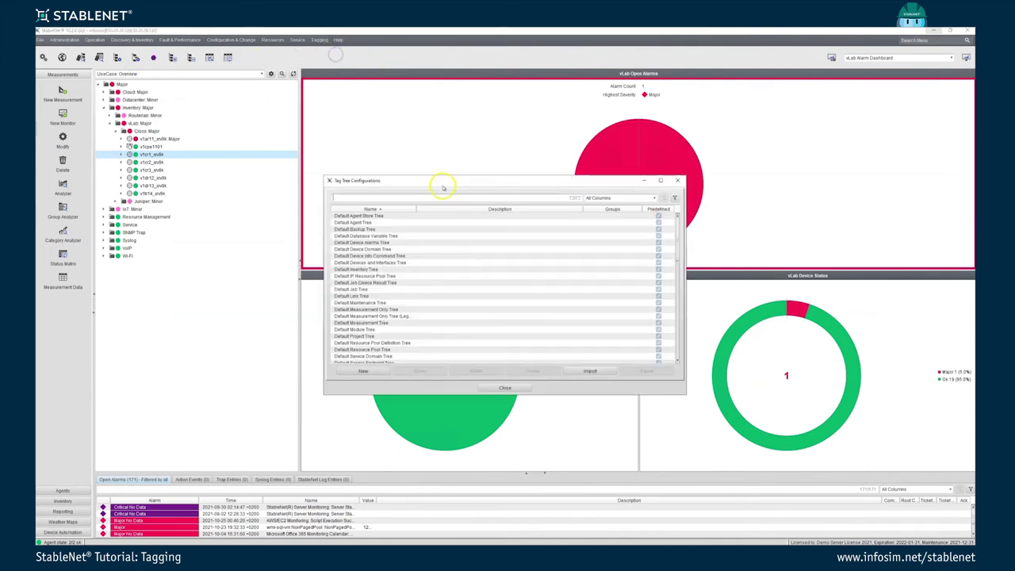
Step: Open the UseCase: Overview configuration for modification and examine its tree structure levels UseCase Device, Category, vLab and Department
scroll(394, 294, "down", 4)
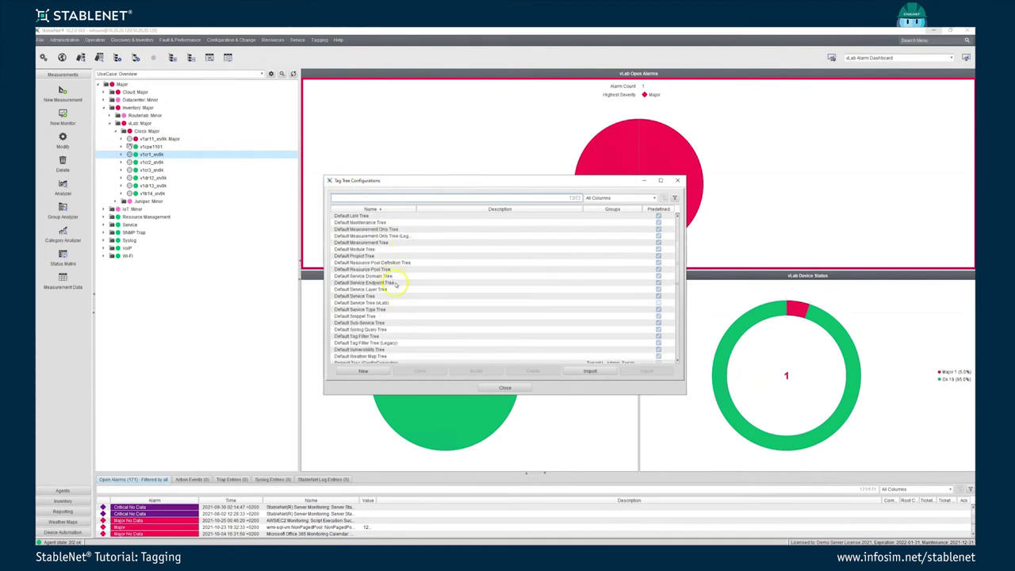
scroll(405, 303, "down", 7)
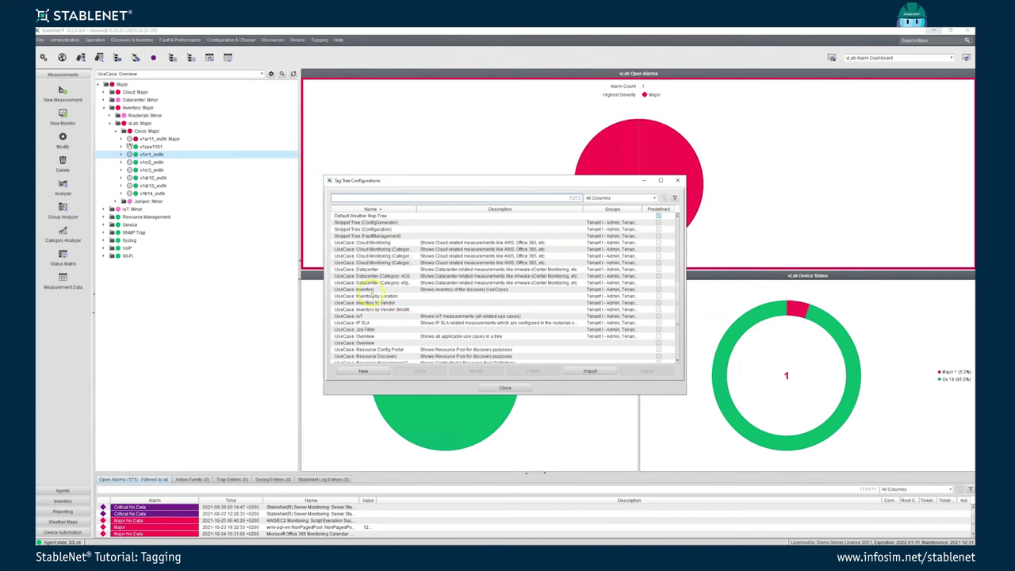
left_click(368, 337)
left_click(472, 371)
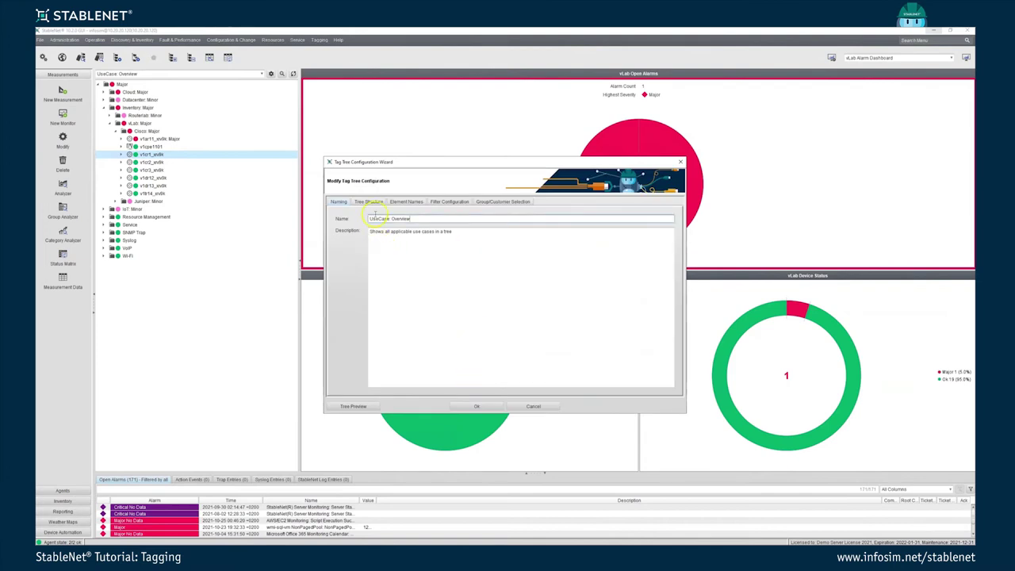
left_click(369, 203)
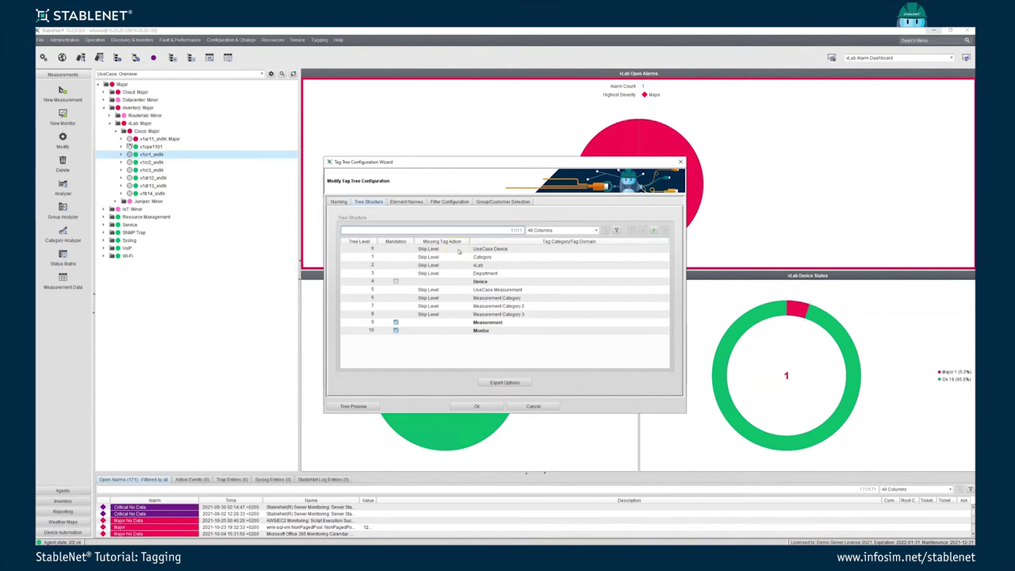
left_click(502, 249)
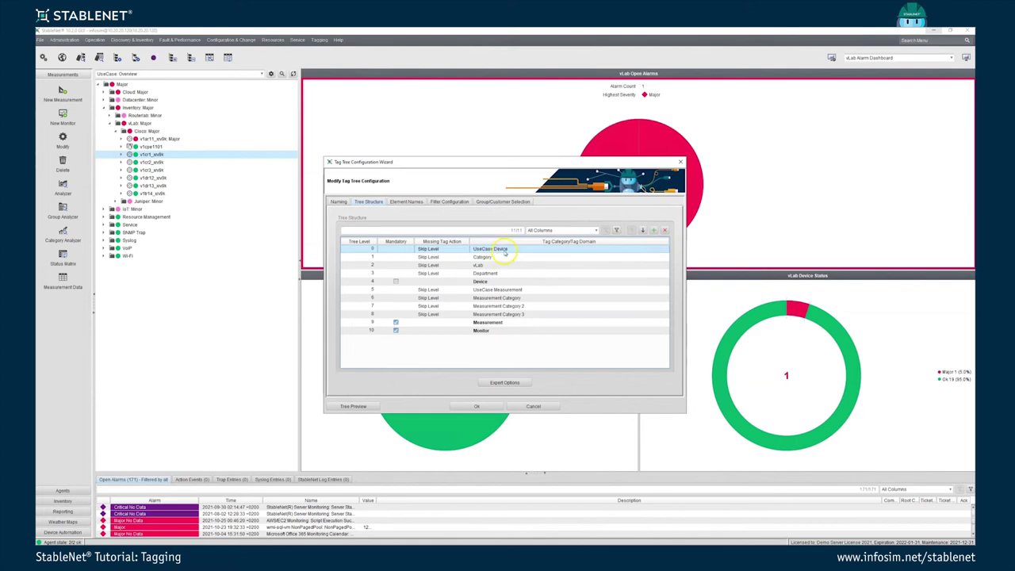
left_click(484, 258)
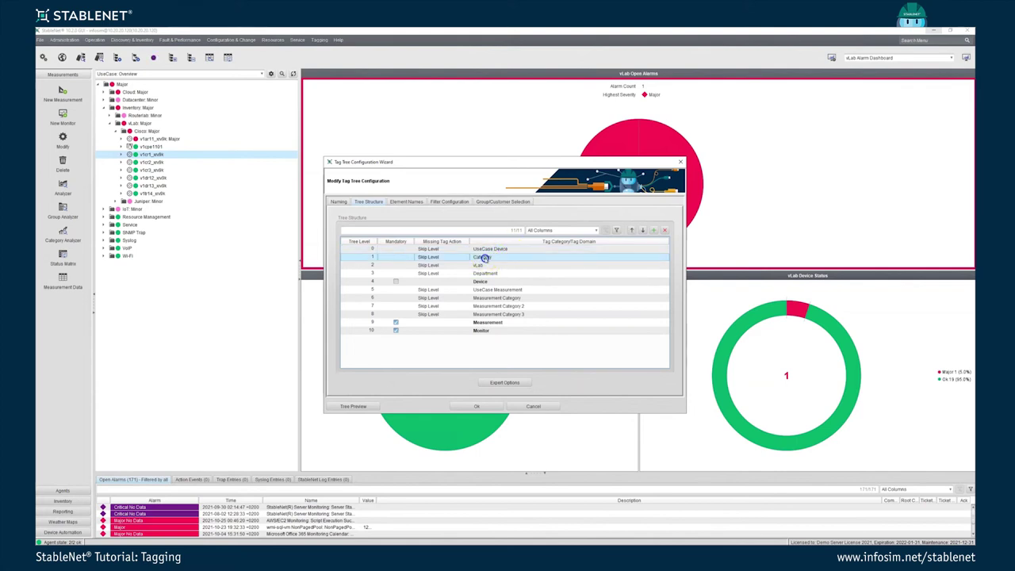
left_click(490, 266)
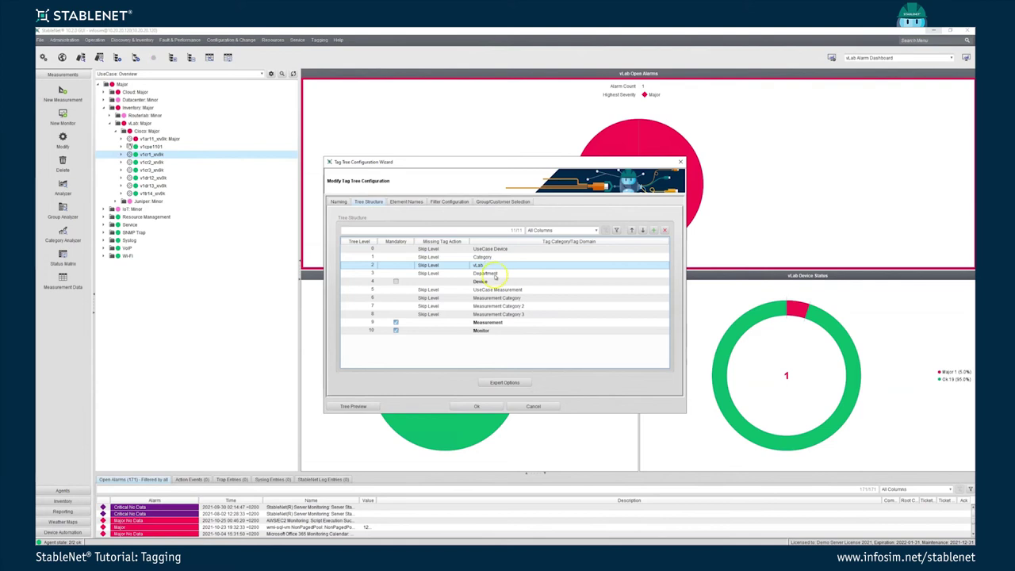
left_click(486, 273)
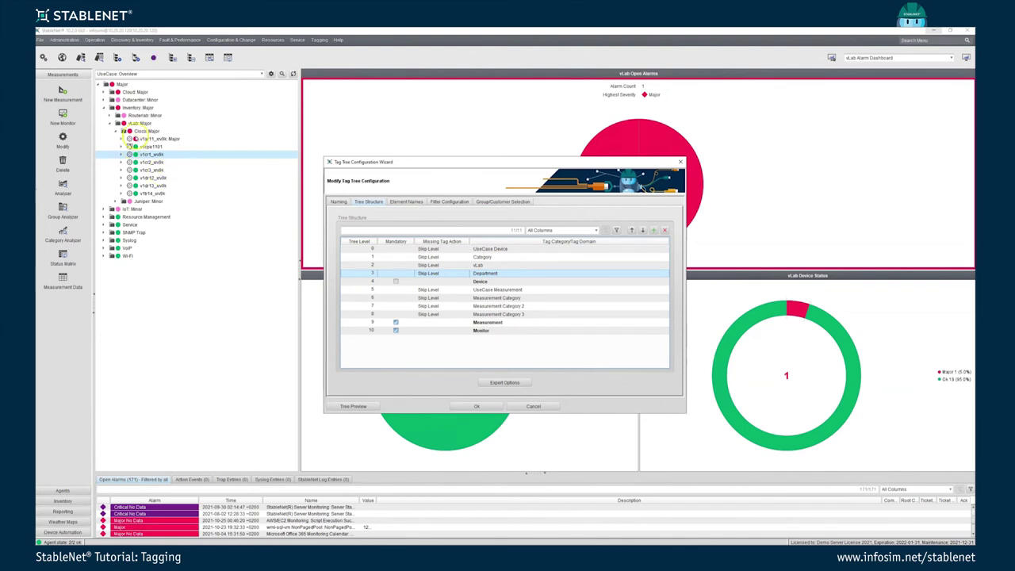
left_click_drag(385, 163, 482, 154)
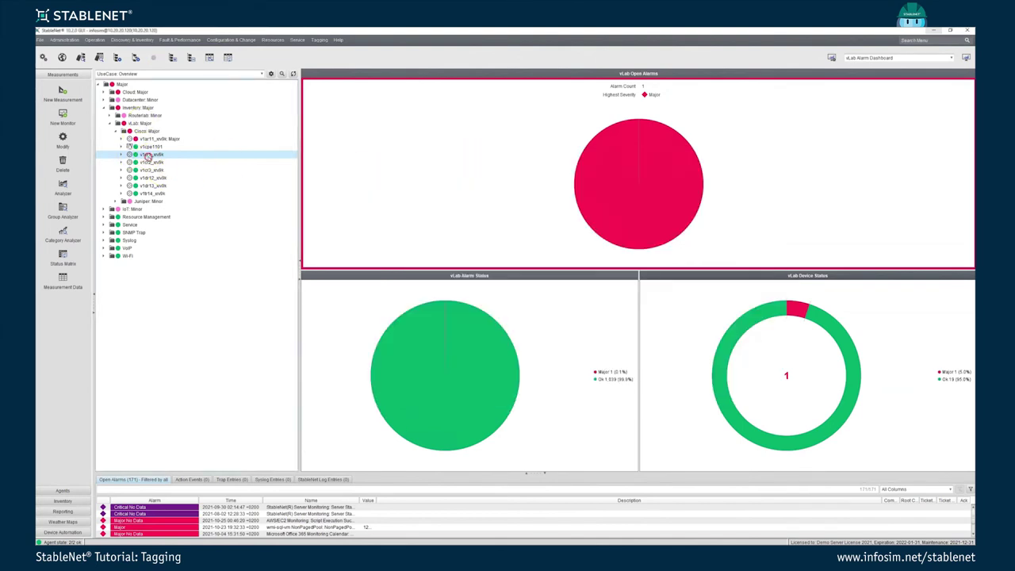
right_click(148, 157)
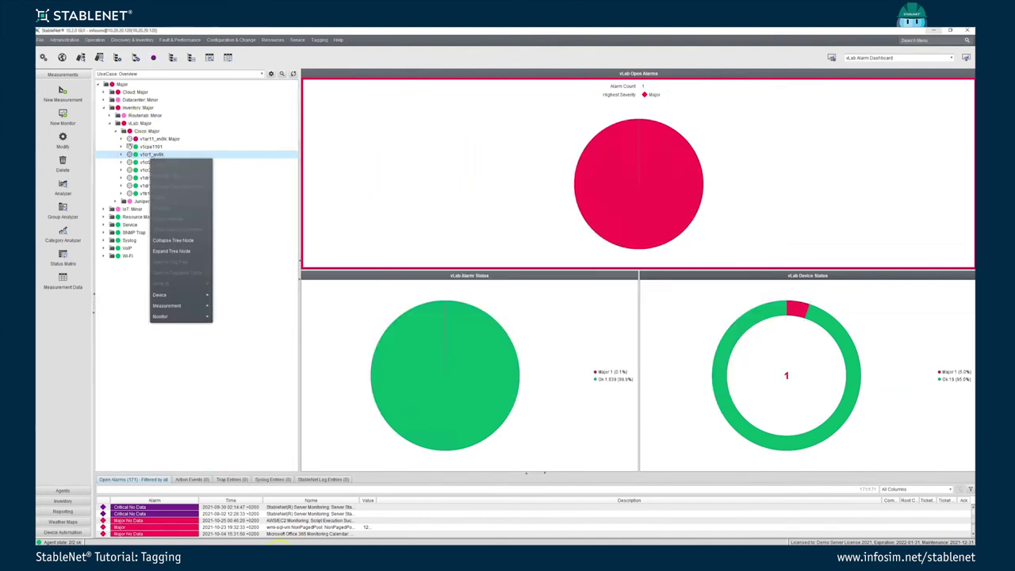
mouse_move(300, 538)
left_click(349, 521)
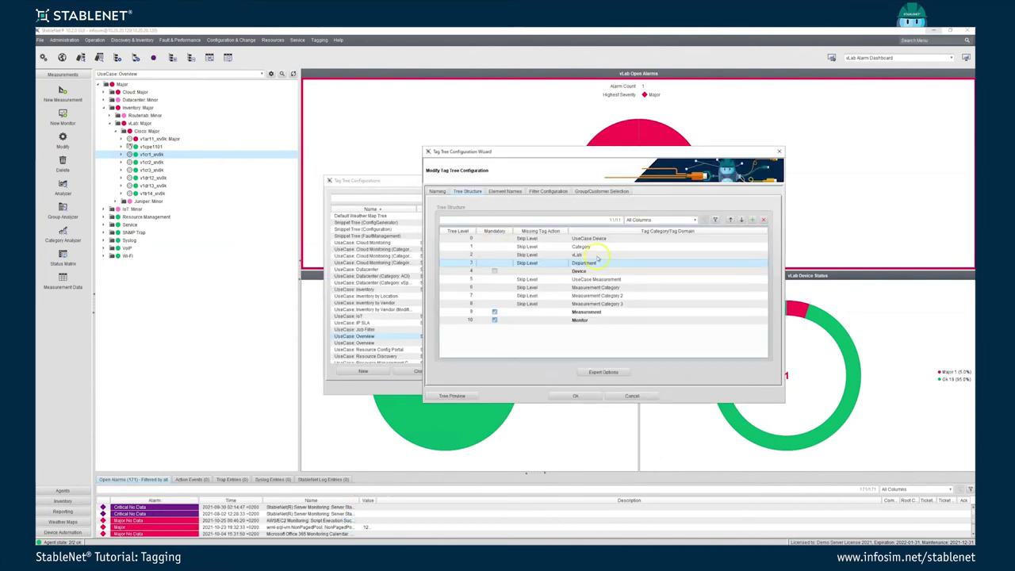
right_click(142, 156)
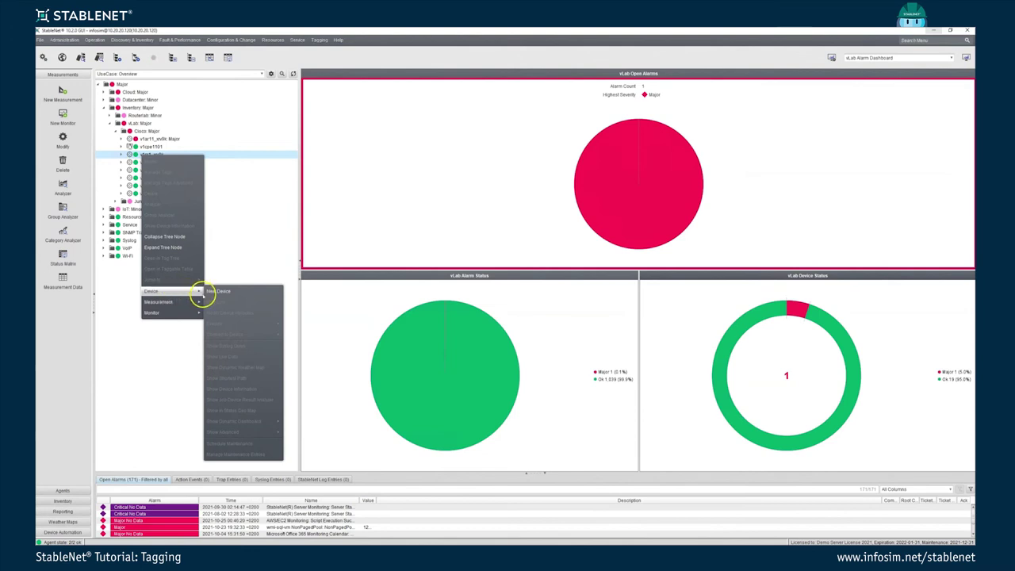
left_click(116, 146)
right_click(136, 154)
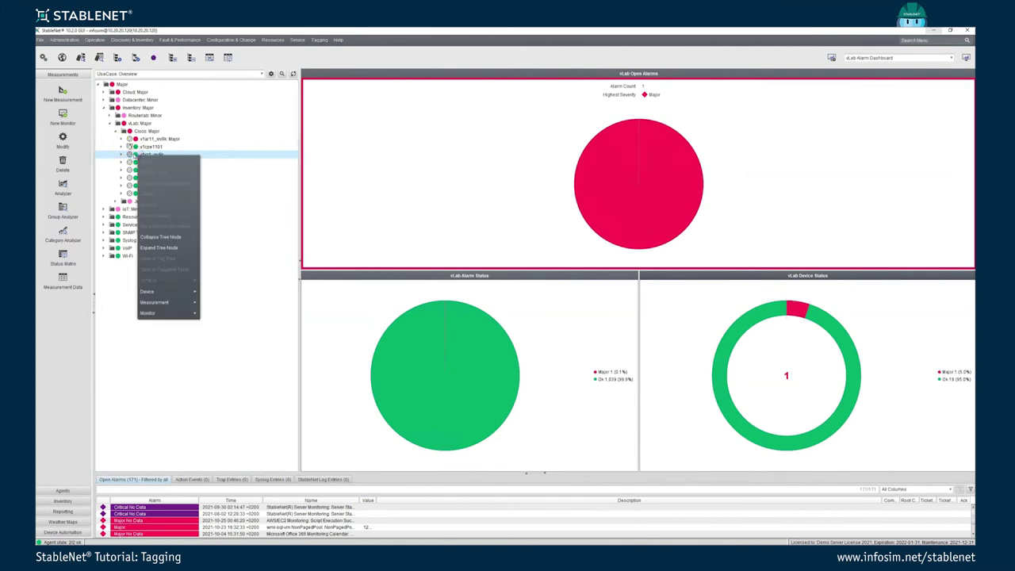
left_click(135, 155)
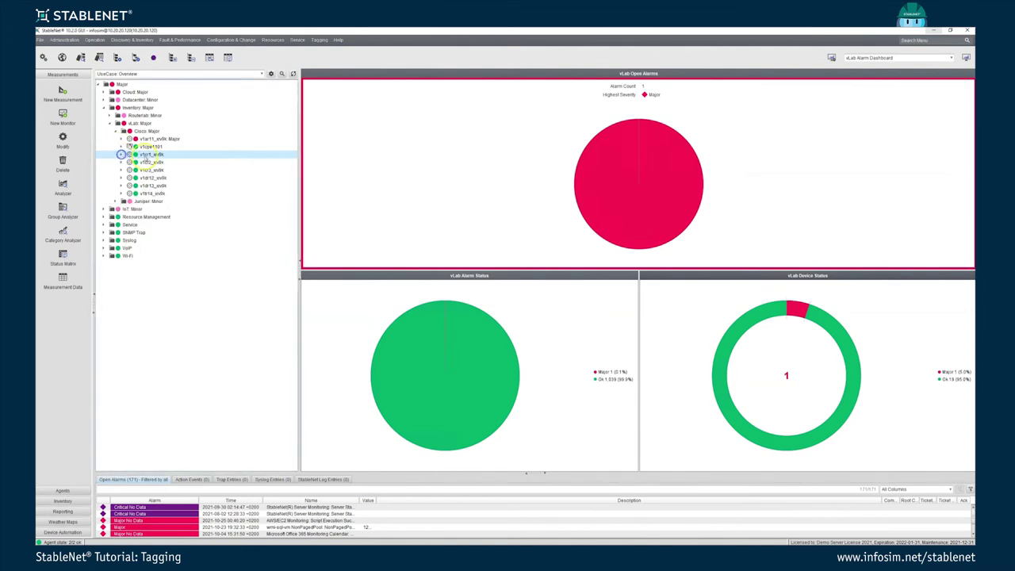
right_click(146, 159)
mouse_move(166, 305)
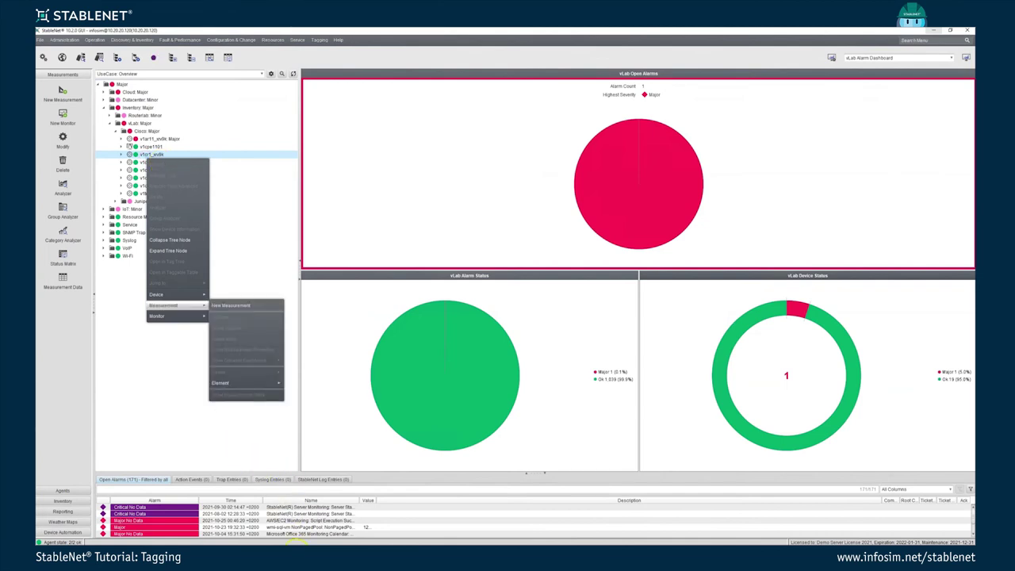
Step: Cancel the open Tag Filter Wizard and the Tag Tree Configuration Wizard without saving changes
left_click(294, 515)
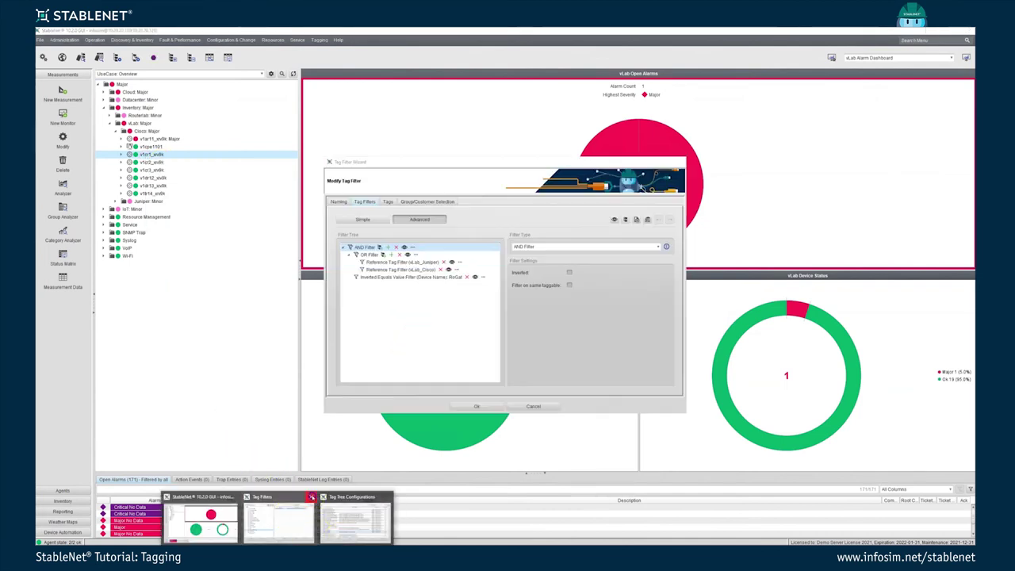
left_click(524, 406)
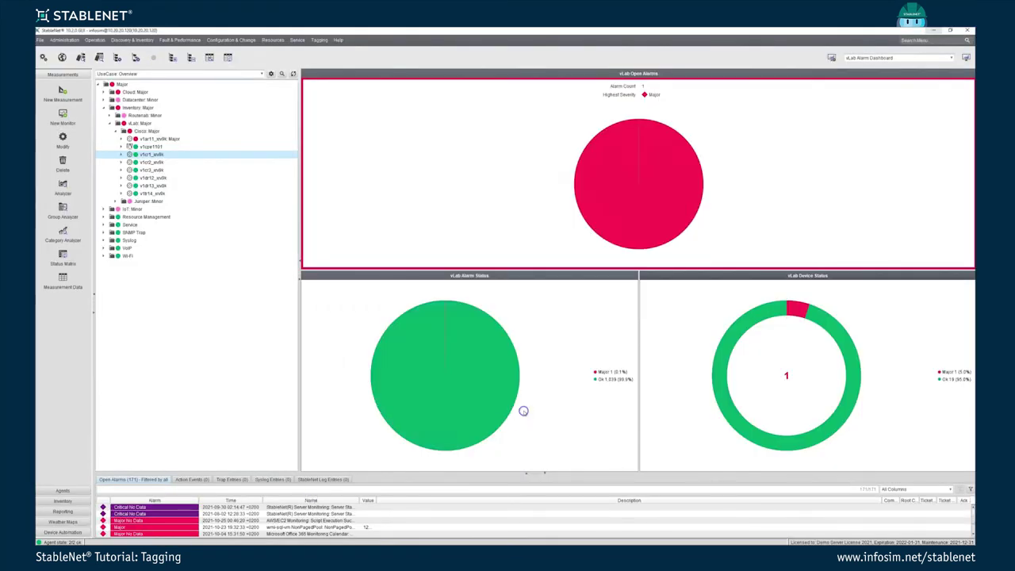
right_click(163, 157)
left_click(161, 155)
mouse_move(327, 533)
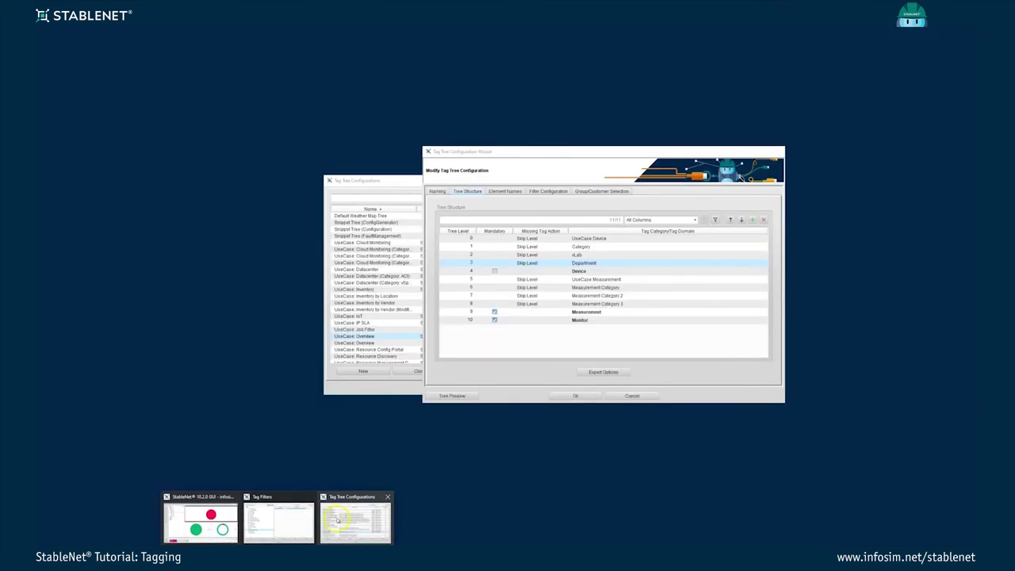
left_click(339, 522)
left_click(627, 397)
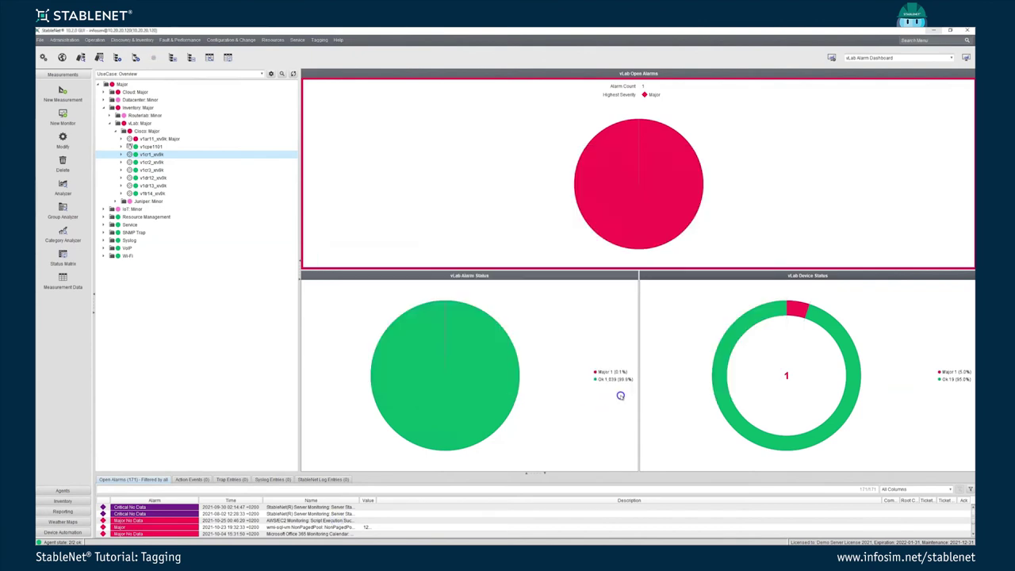
Step: Open the tag management of device v1cr1_xrv9k and compare its custom tags with its place in the measurement tree
right_click(153, 157)
left_click(145, 156)
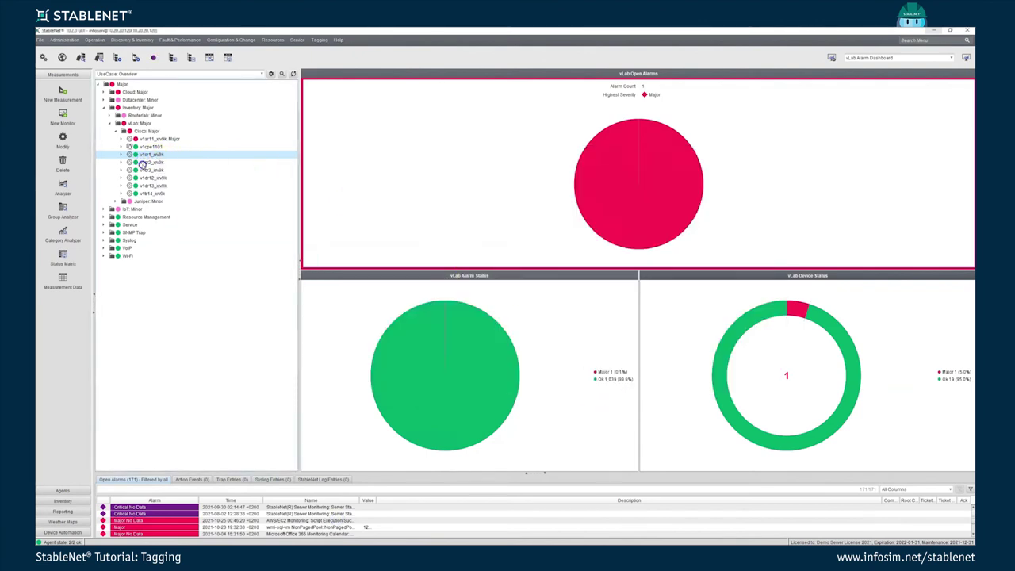
right_click(143, 157)
left_click(162, 173)
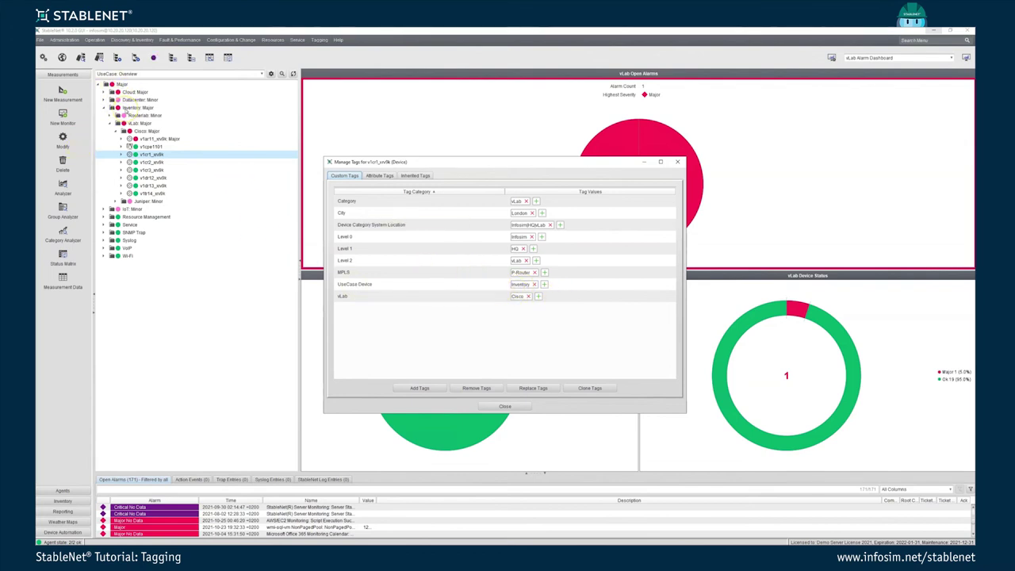
left_click(133, 113)
Step: Look through the attribute tags of device v1cr1_xrv9k and close its tag management
left_click(379, 175)
scroll(498, 337, "down", 2)
scroll(507, 333, "up", 1)
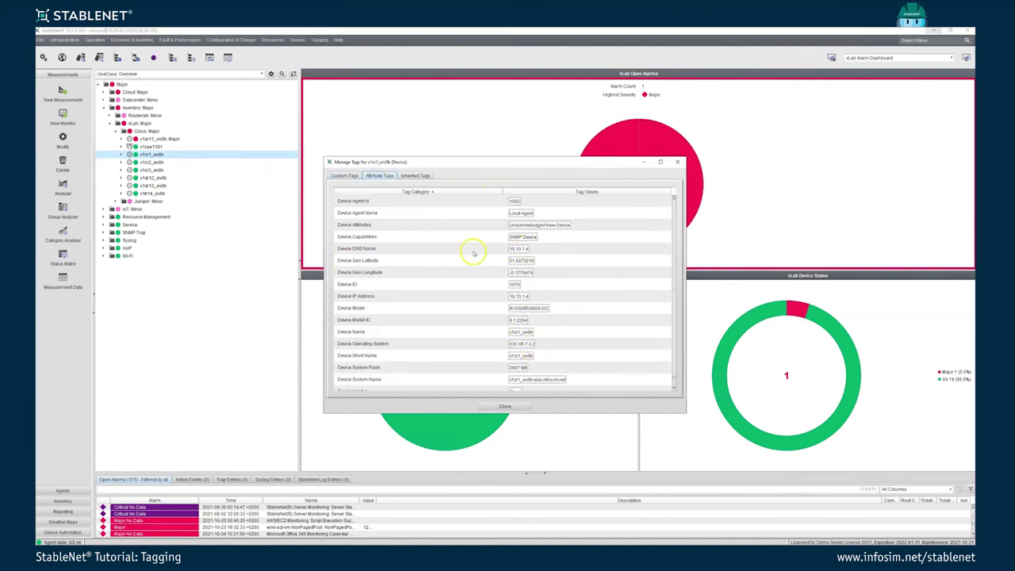
left_click(501, 407)
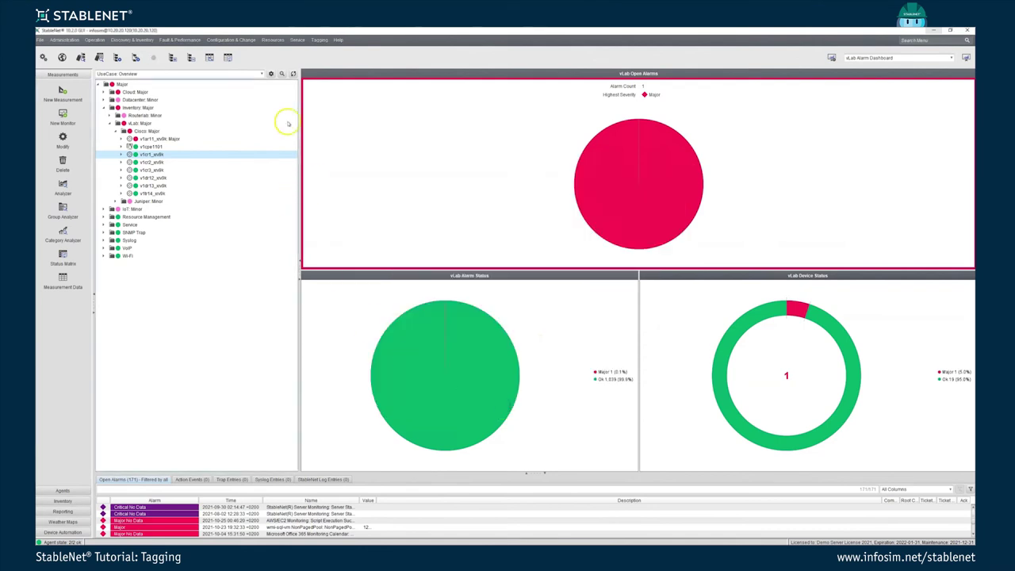
Step: Reopen the tag tree configurations, examine the tree structure of Default Measurement Tree, and close that configuration
left_click(318, 40)
left_click(315, 57)
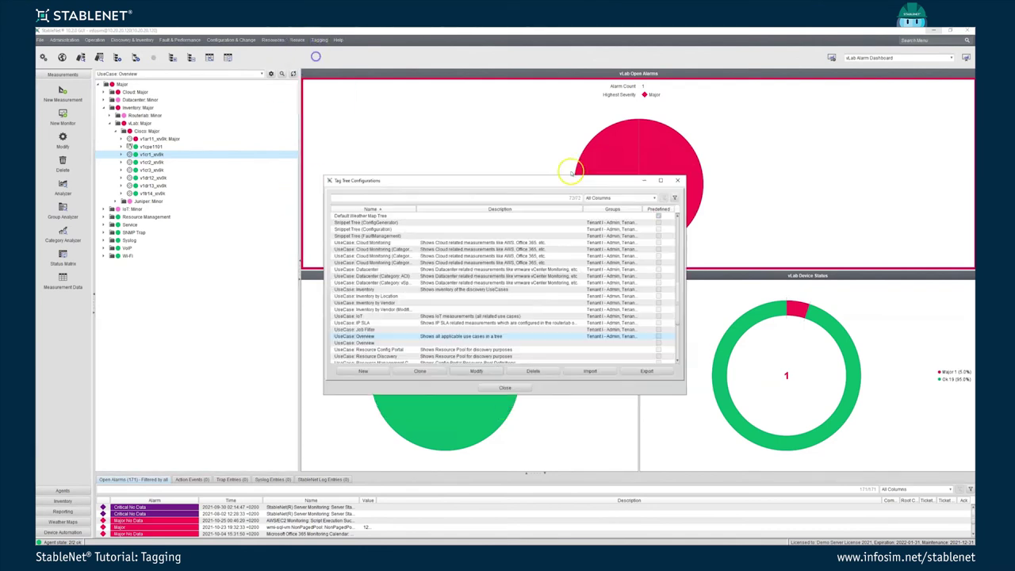
scroll(460, 285, "up", 5)
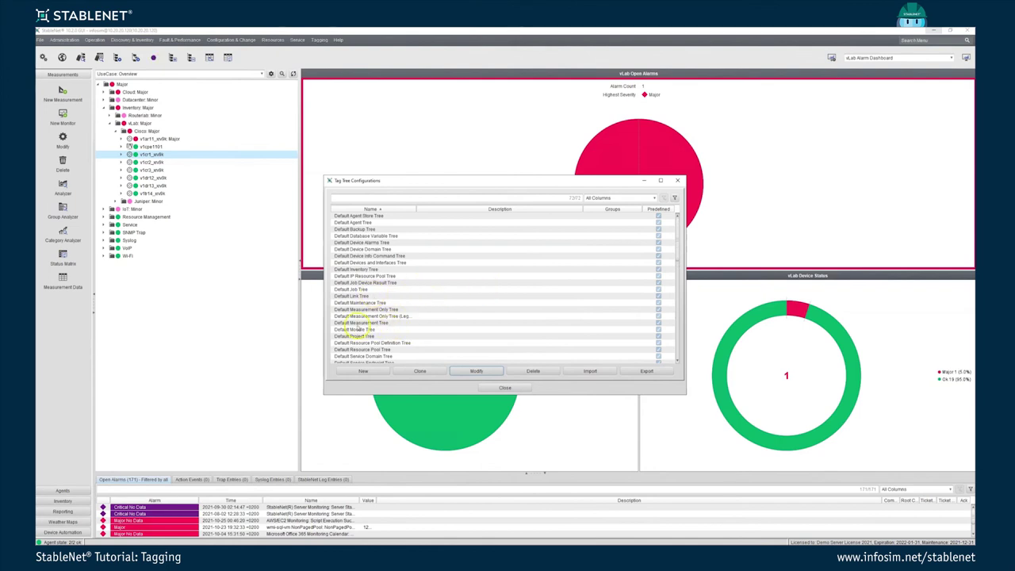
left_click(358, 323)
double_click(358, 326)
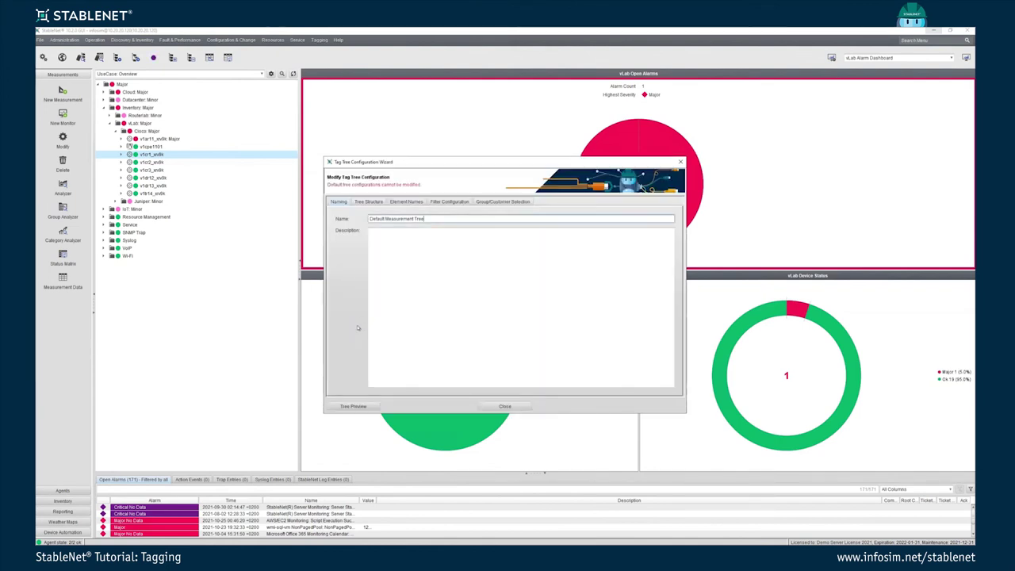
left_click(363, 204)
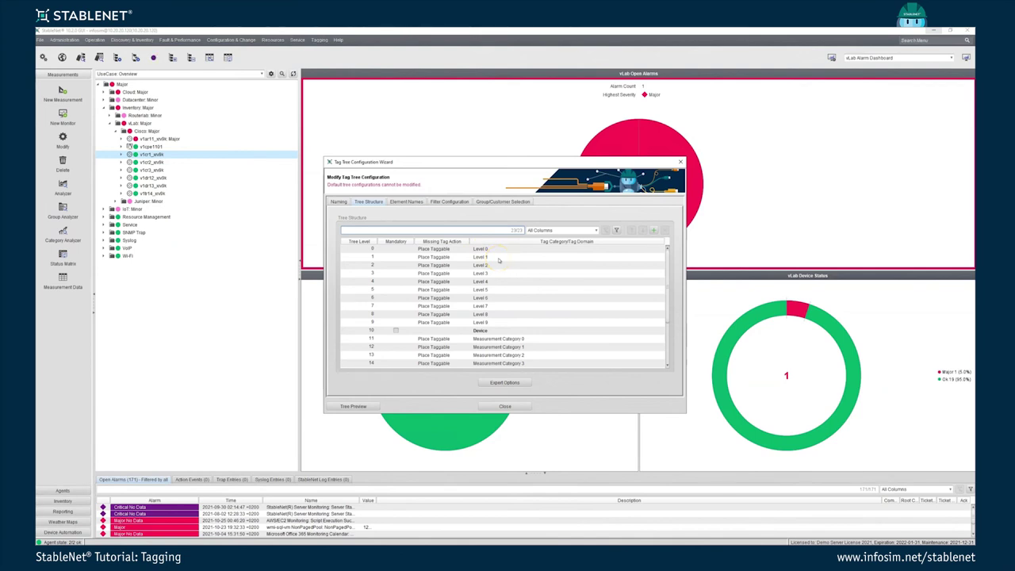
left_click(510, 407)
Step: Start a new tag tree configuration named "Device Tree by V" and continue to its tree structure
scroll(438, 301, "down", 5)
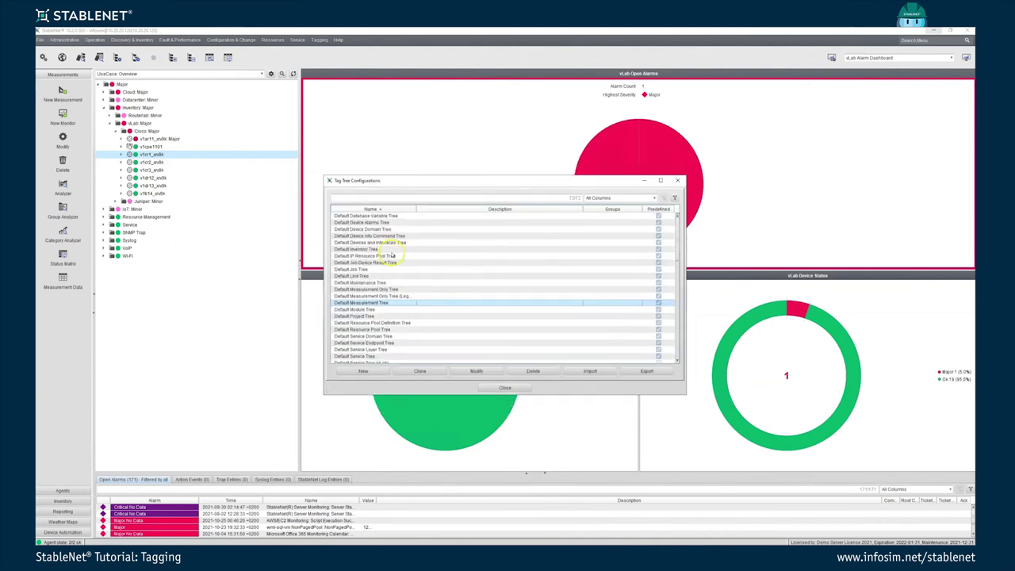
scroll(383, 331, "down", 10)
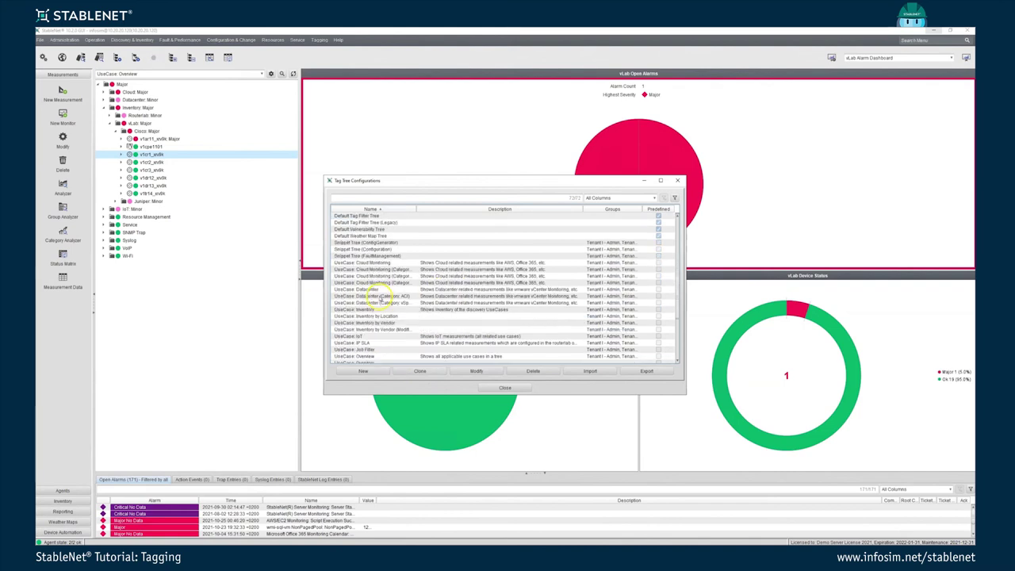
left_click(363, 371)
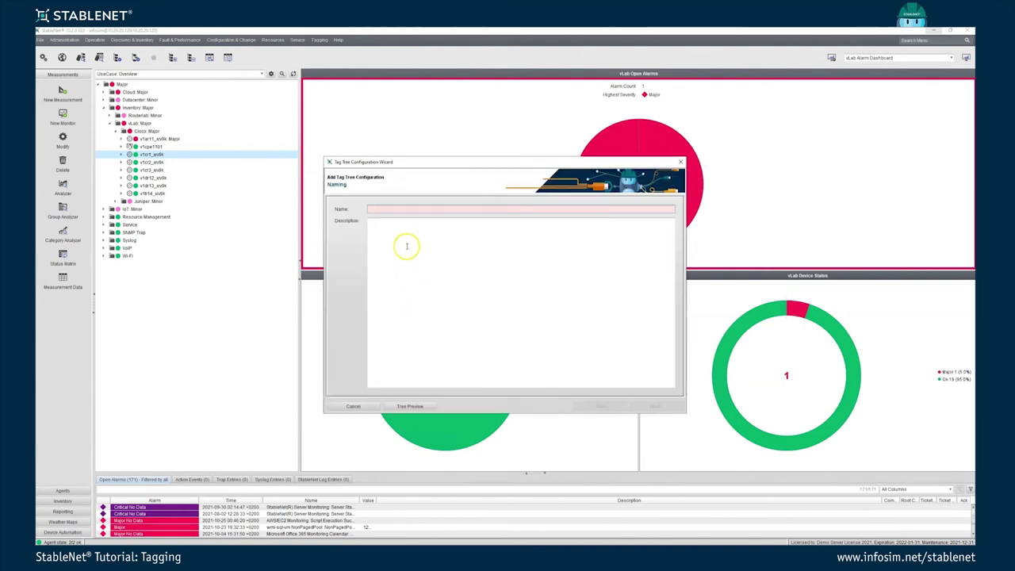
type("Device Tre")
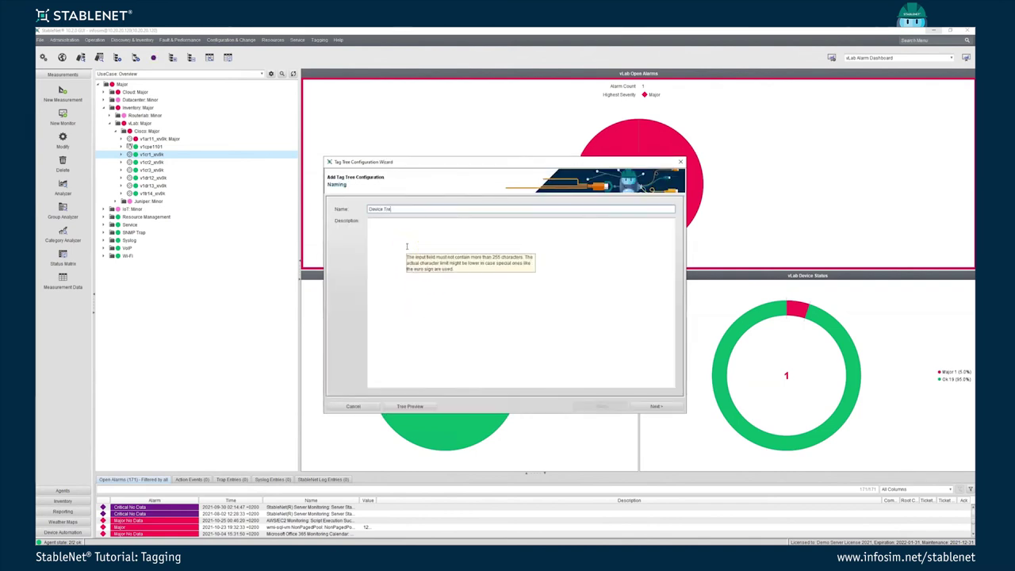
type("e by V")
left_click(657, 407)
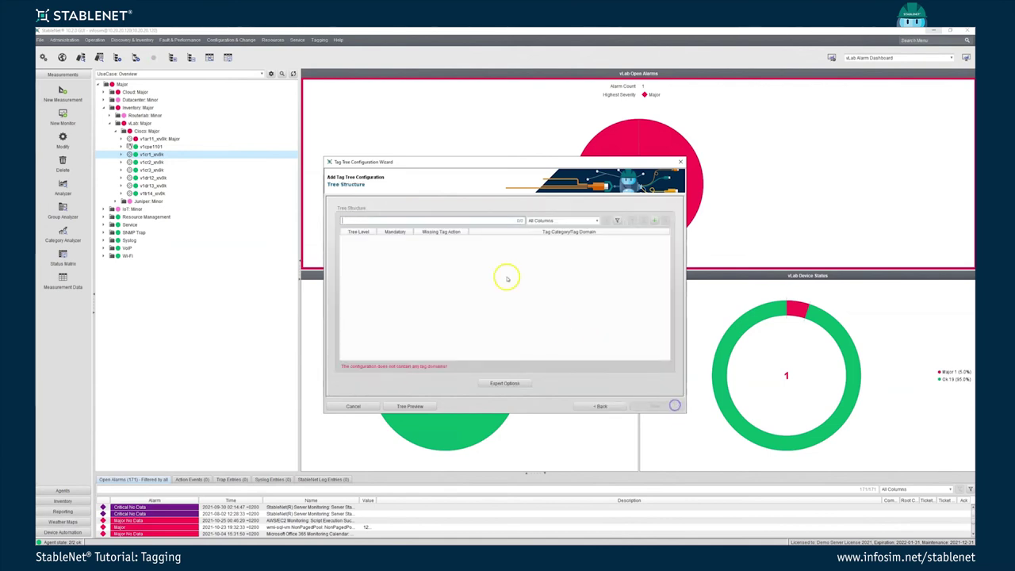
Step: Add the tag category Device Vendor as the first level of the tree structure
left_click(656, 221)
left_click(672, 233)
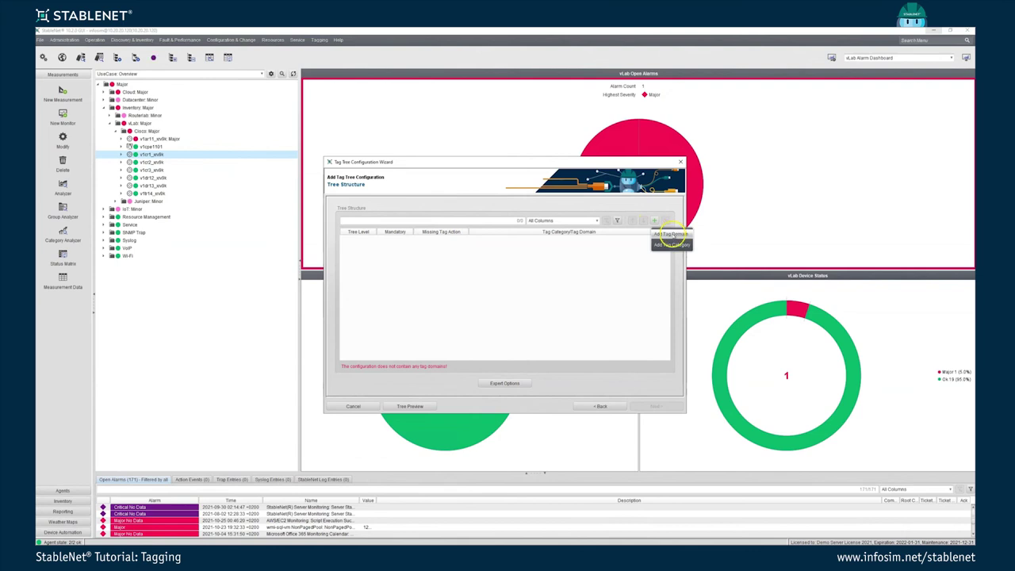
left_click(671, 244)
left_click(450, 238)
type("vendor")
double_click(457, 257)
left_click(450, 238)
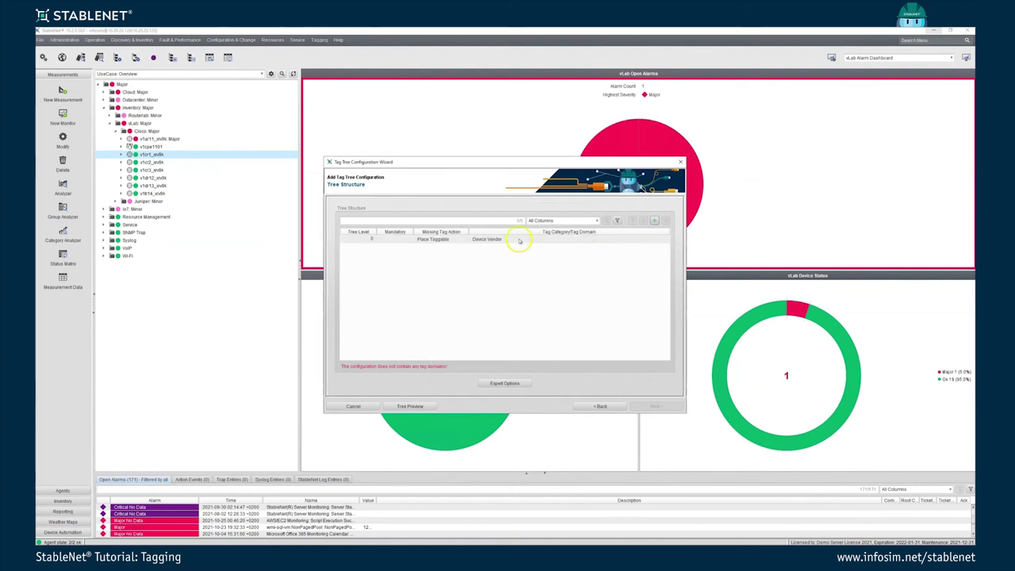
Step: Add the Device tag domain below Device Vendor and check the tree preview
left_click(654, 221)
left_click(663, 235)
double_click(461, 258)
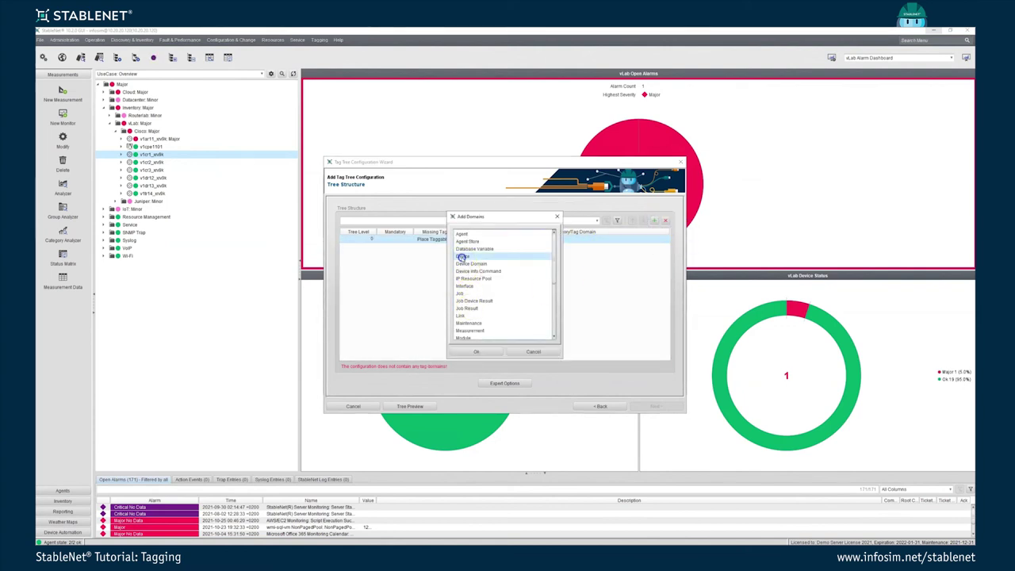
left_click(420, 405)
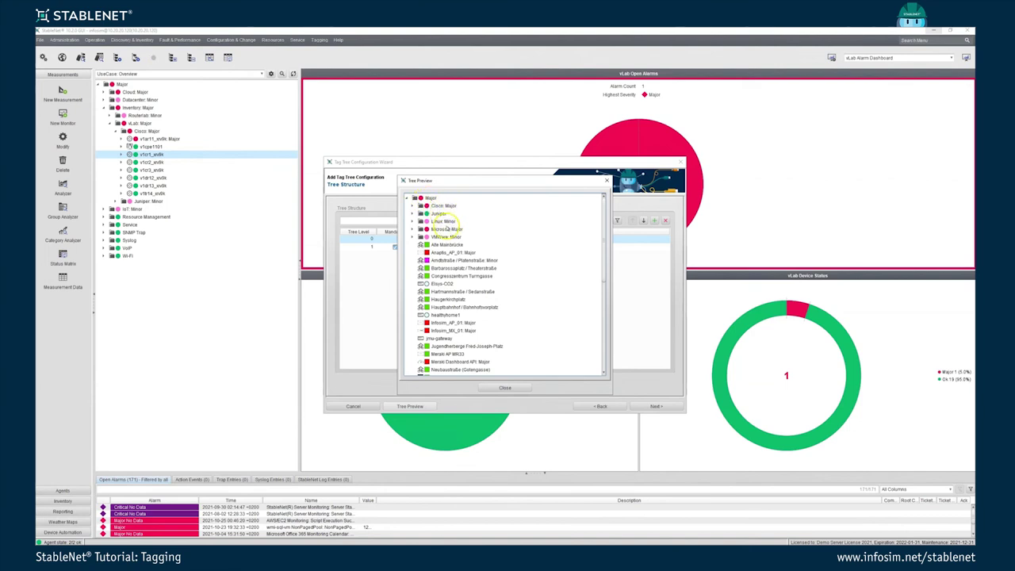
left_click(504, 388)
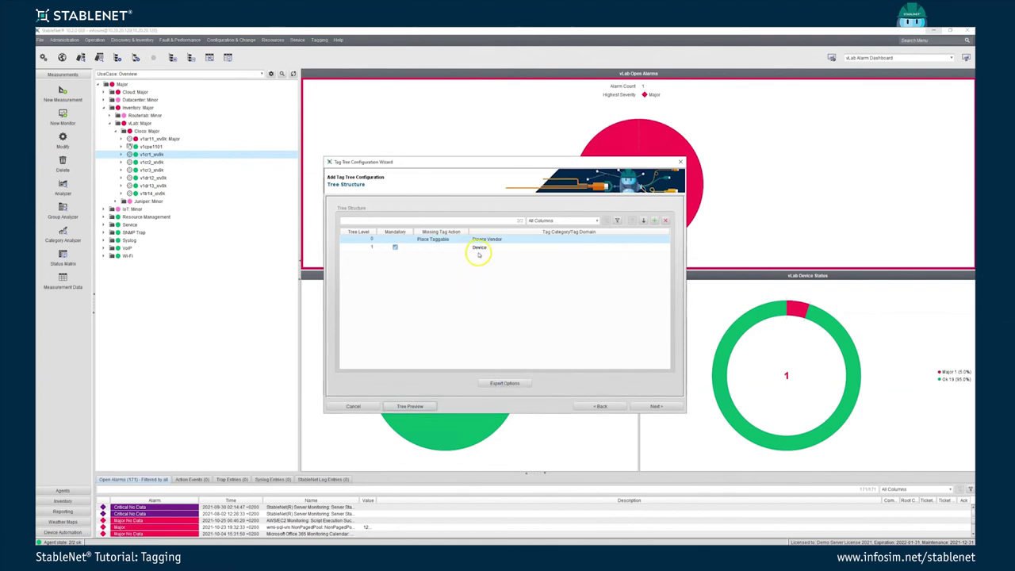
Step: Look at the expert options of the tree structure and dismiss them without changes
left_click(482, 249)
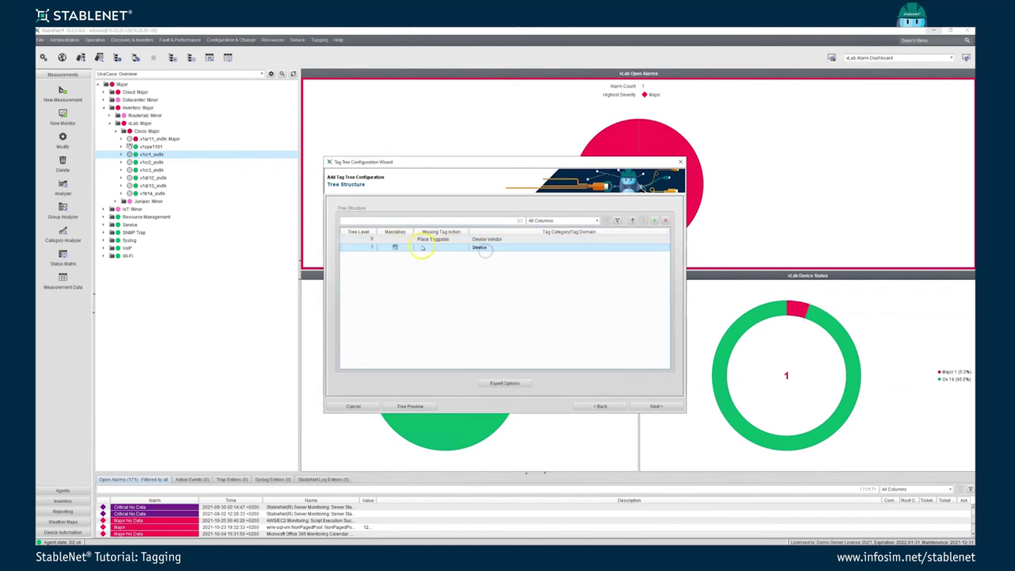
left_click(503, 387)
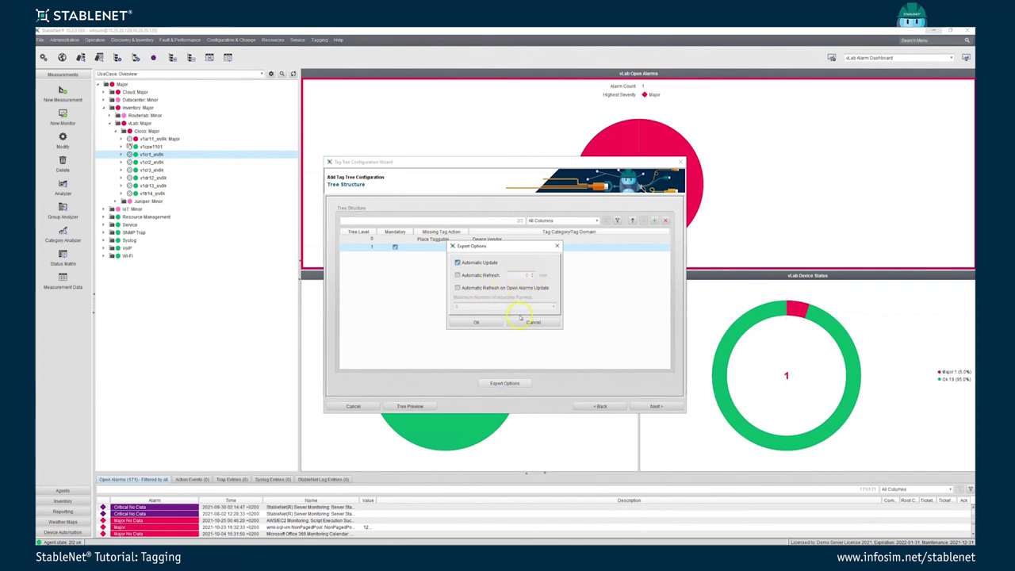
left_click(531, 322)
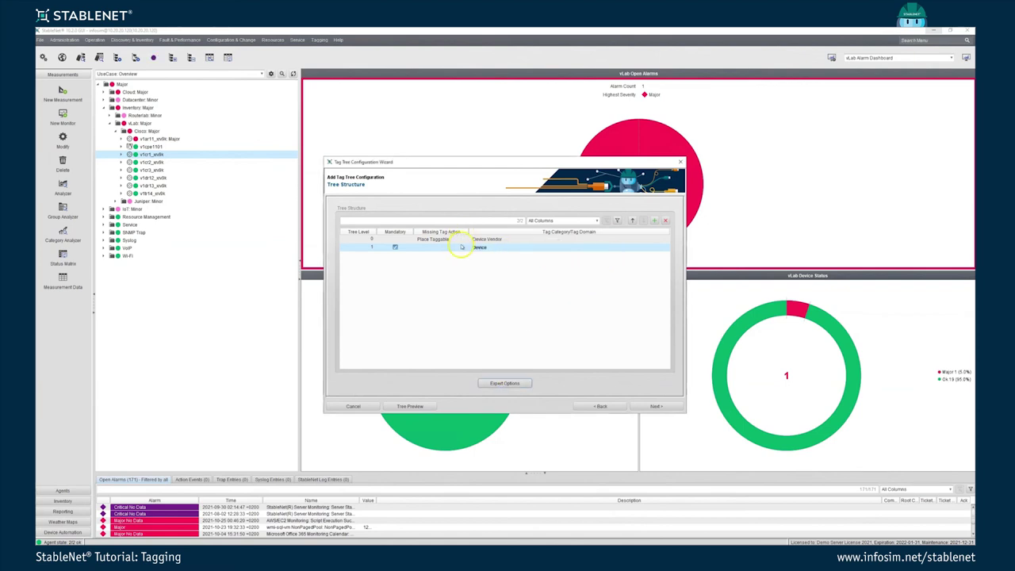
Step: Set the missing tag action of the Device Vendor level to Remove Taggable
left_click(433, 239)
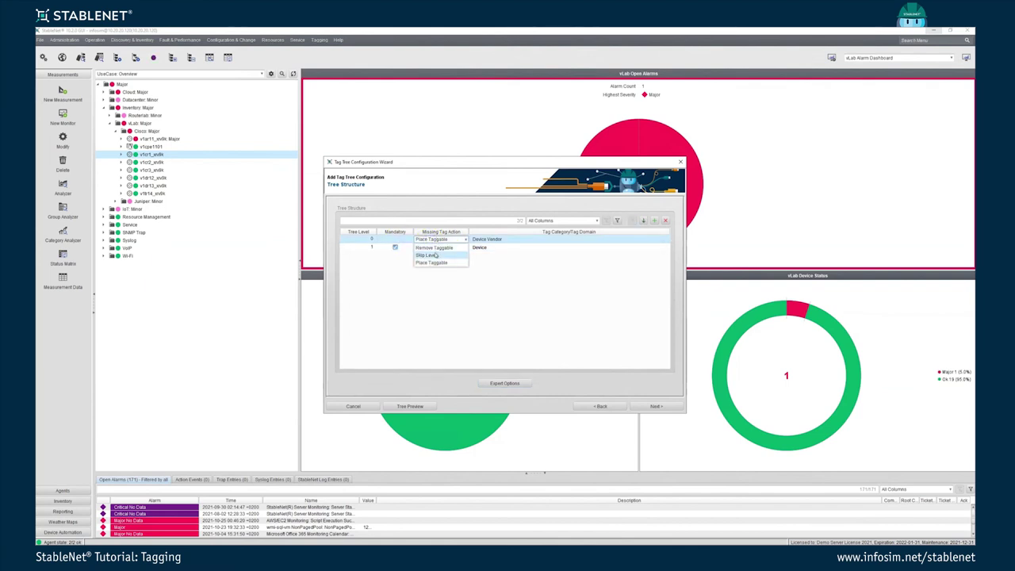
left_click(492, 242)
left_click(435, 247)
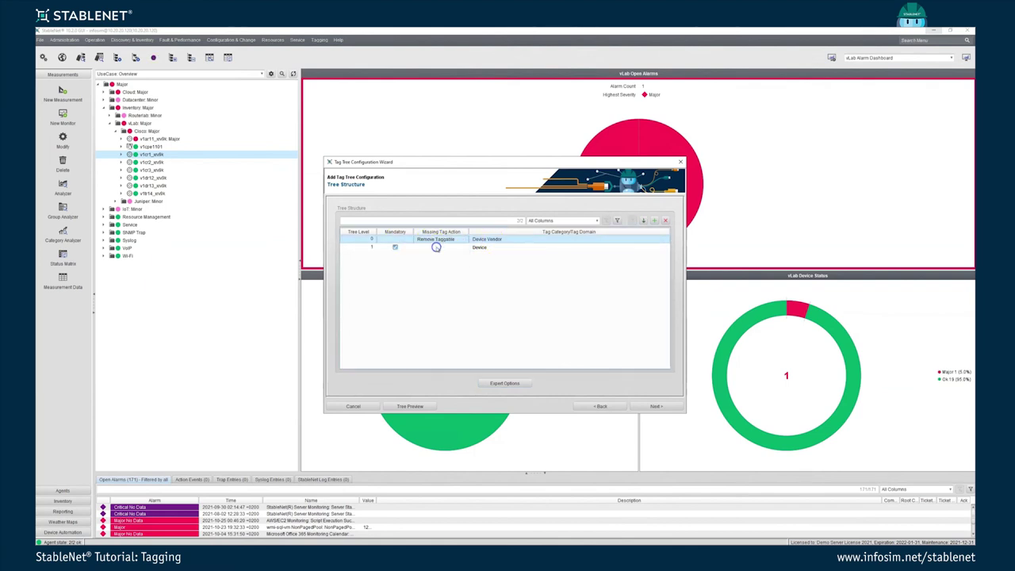
Step: Preview the tree, examine the devices grouped under the vendor folders, and close the preview
left_click(410, 406)
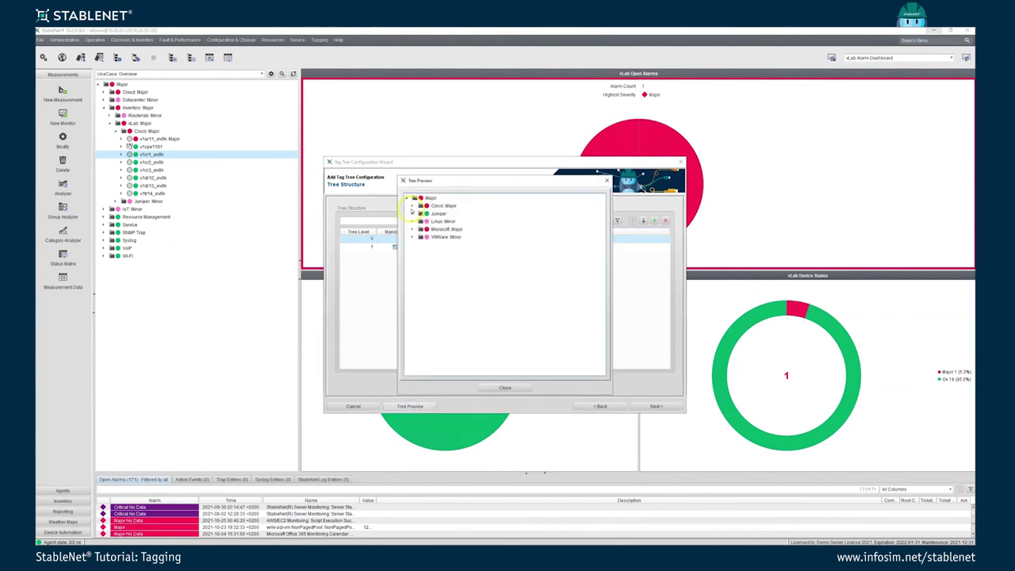
left_click(412, 206)
left_click(412, 199)
left_click(413, 215)
left_click(414, 214)
left_click(508, 387)
Step: Add the Measurement and Monitor tag domains as levels below Device in the tree structure
left_click(487, 248)
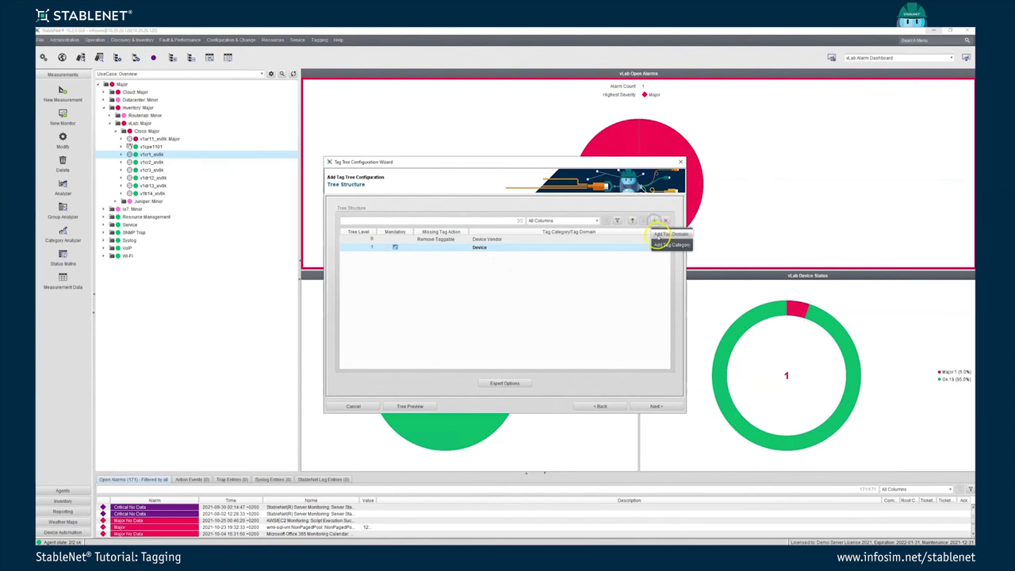
left_click(653, 222)
double_click(470, 322)
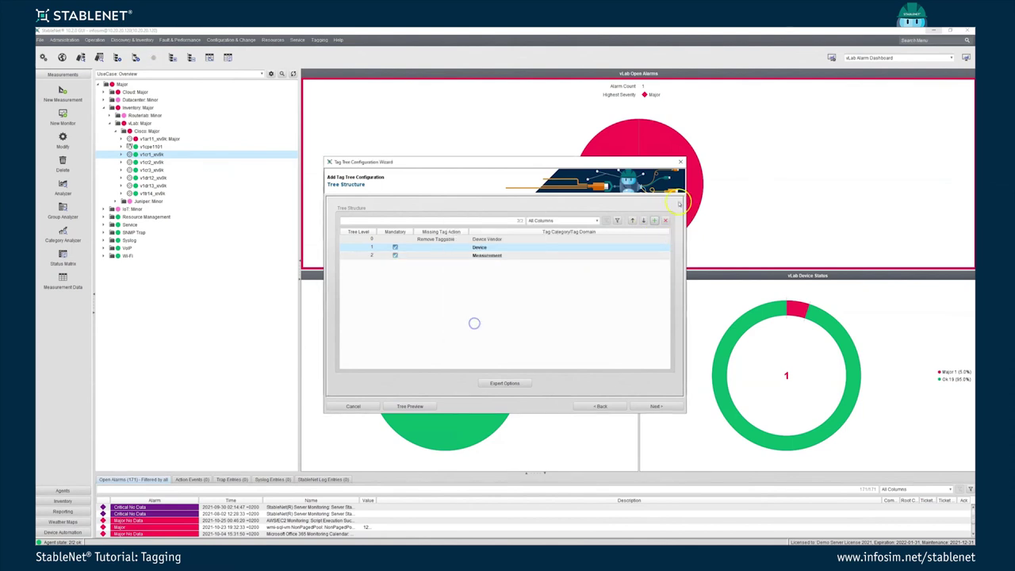
left_click(655, 220)
left_click(671, 234)
scroll(500, 286, "down", 3)
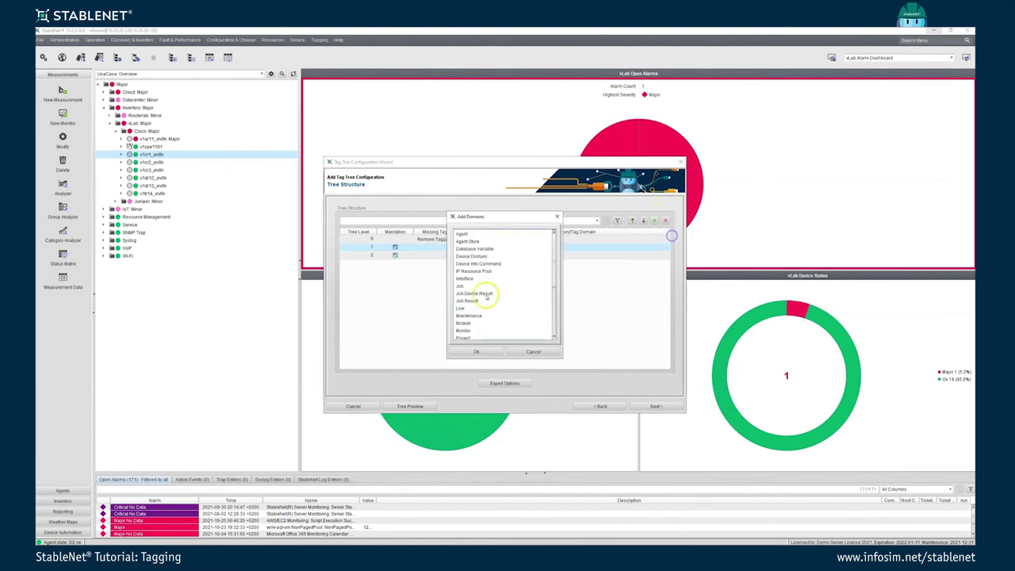
left_click(465, 310)
double_click(465, 309)
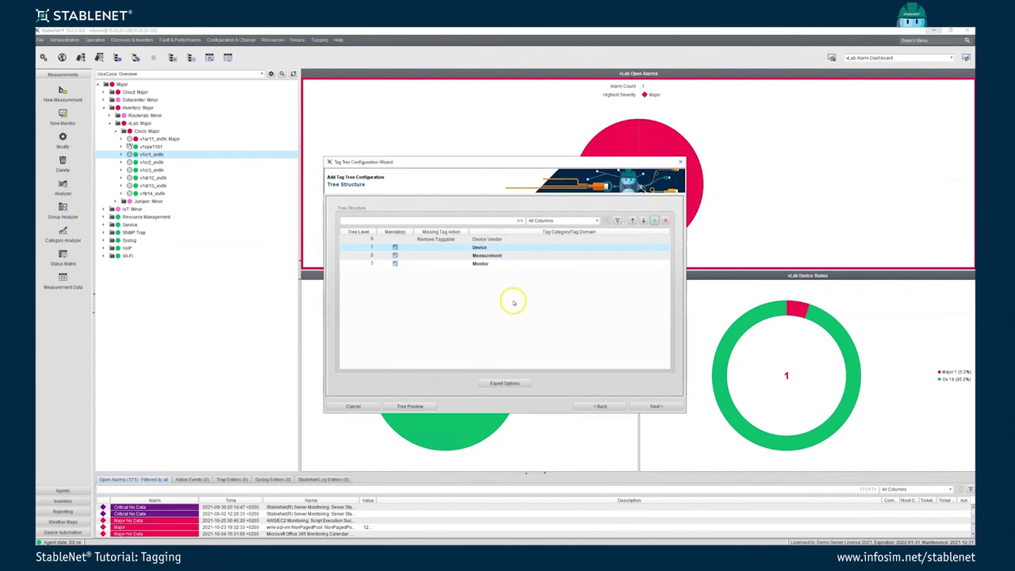
Step: Preview the extended tree, examine the measurements and monitors of a Cisco device, and close the preview
left_click(423, 406)
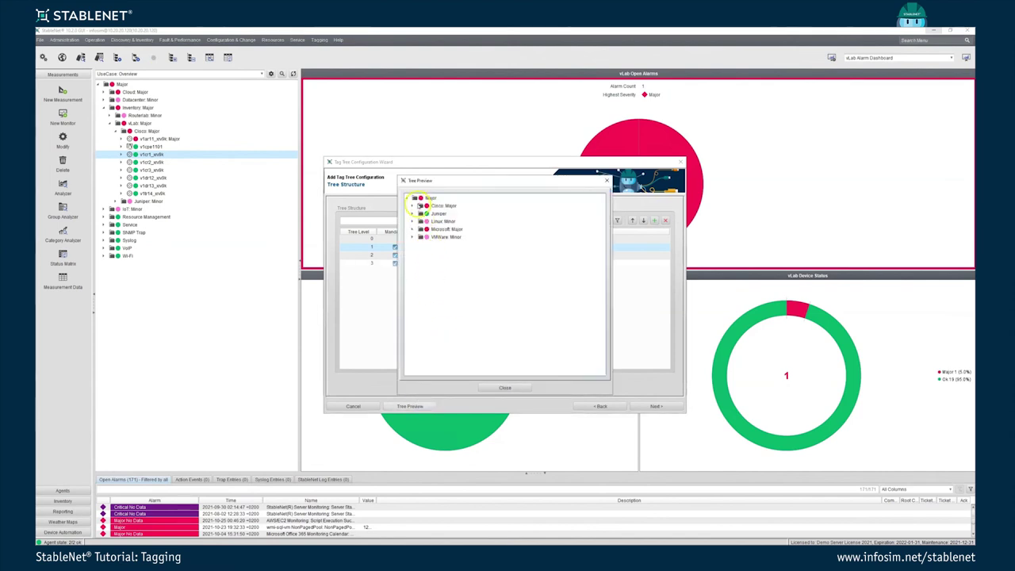
left_click(411, 207)
left_click(418, 206)
left_click(432, 222)
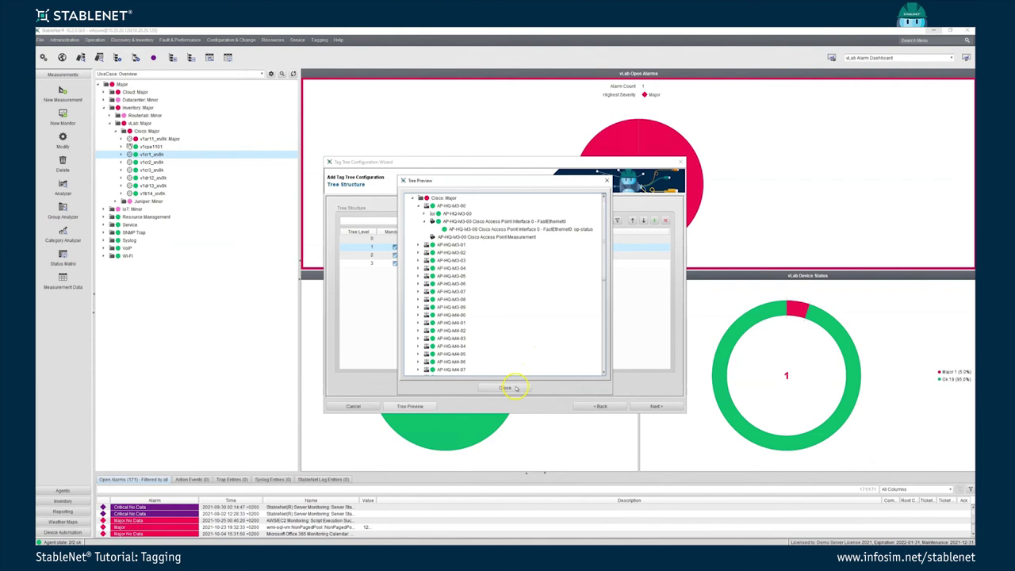
left_click(505, 388)
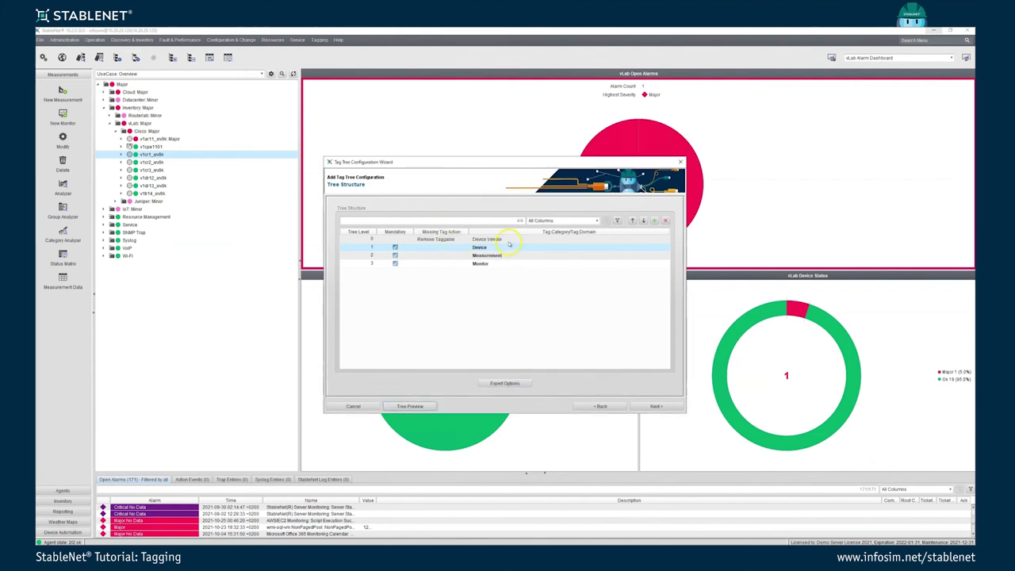
Step: Set the Device element's displayed name to {1} - {0}, adding Device IP Address as tag category 1
left_click(651, 406)
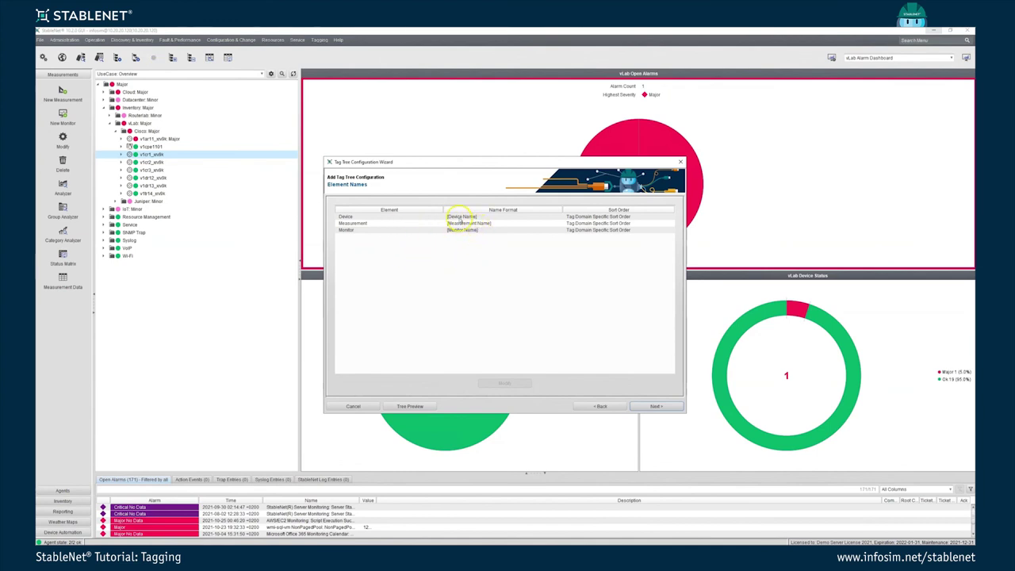
double_click(471, 216)
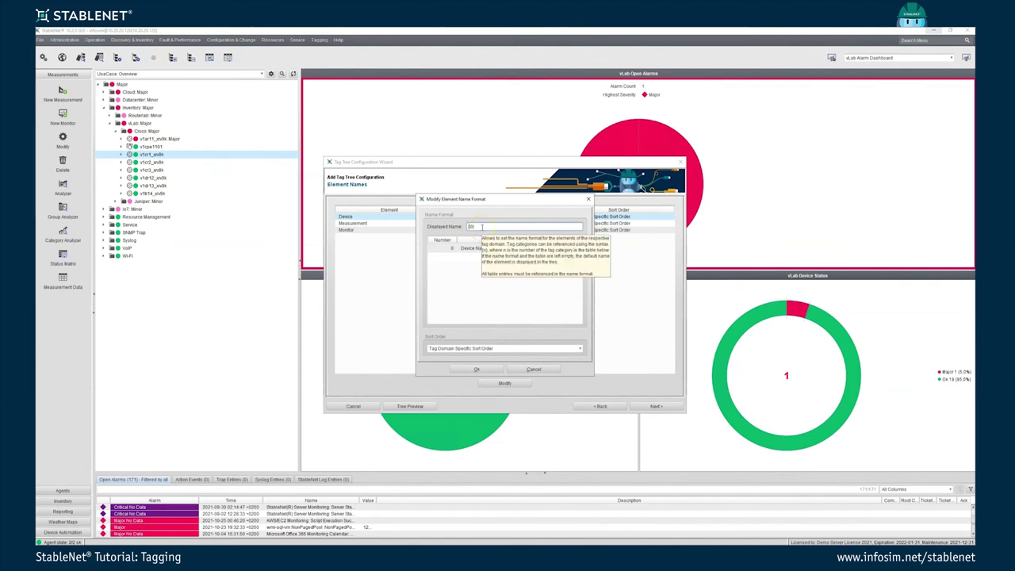
double_click(482, 227)
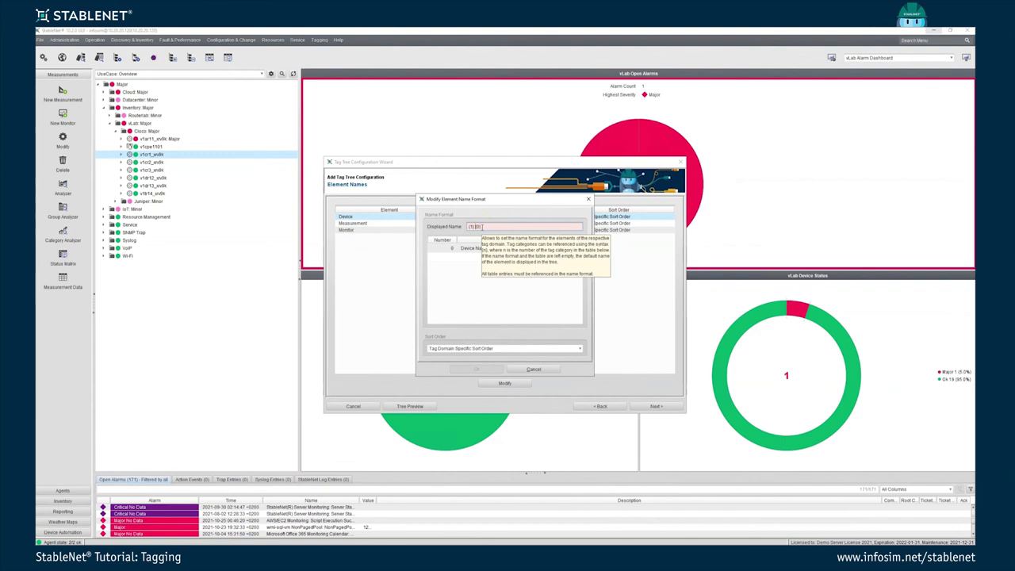
left_click(450, 257)
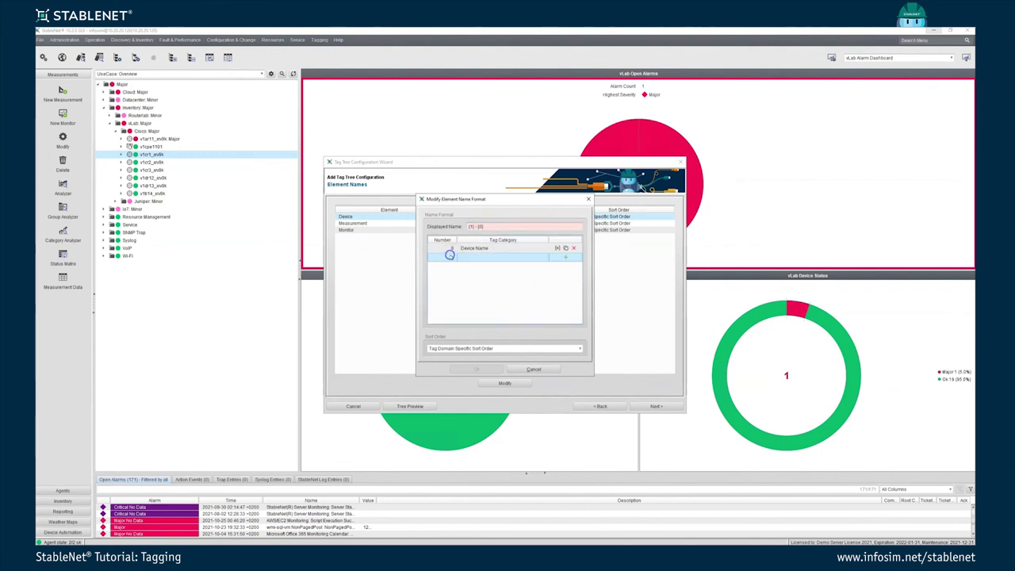
left_click(469, 256)
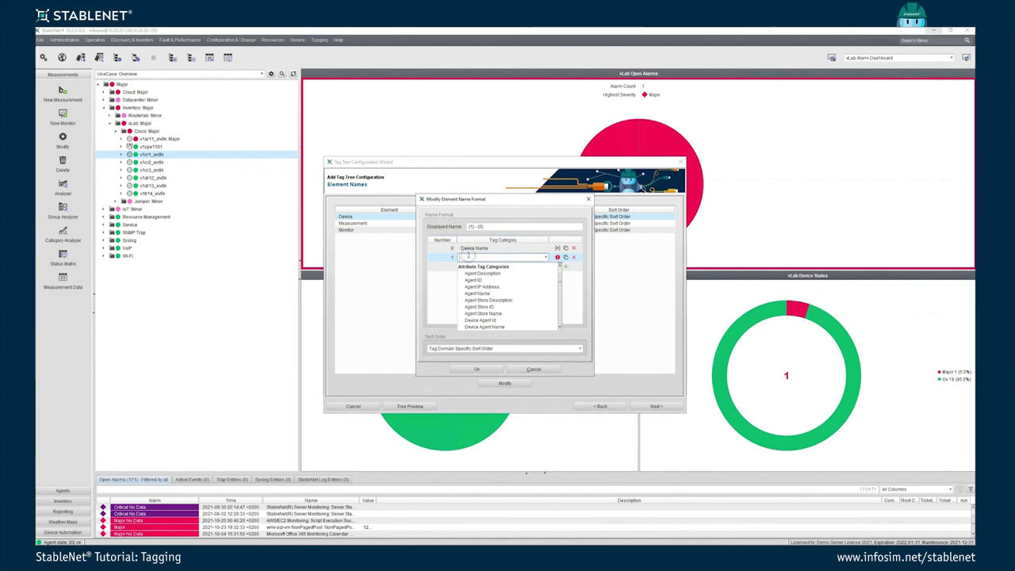
type("ip ad")
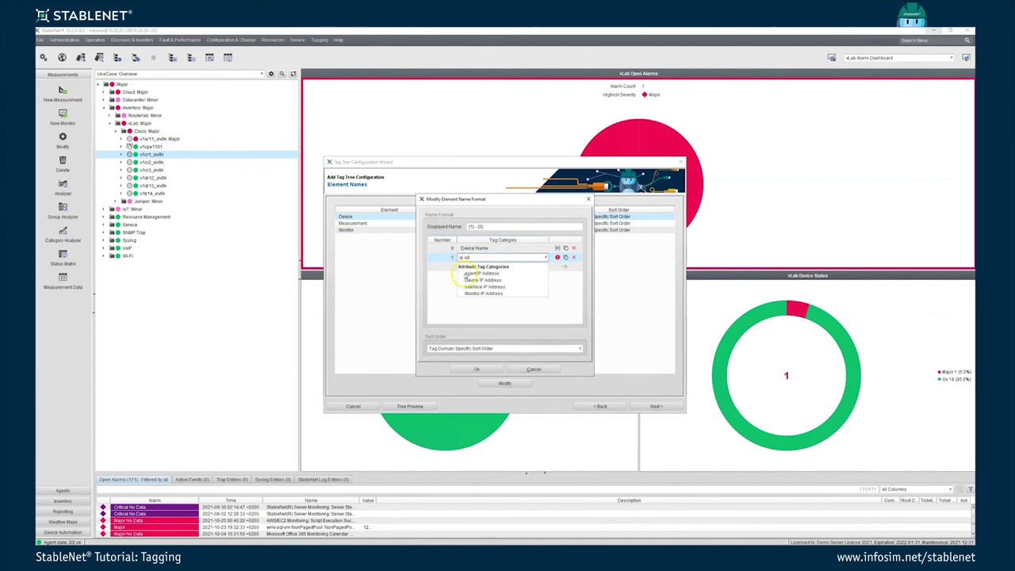
left_click(478, 280)
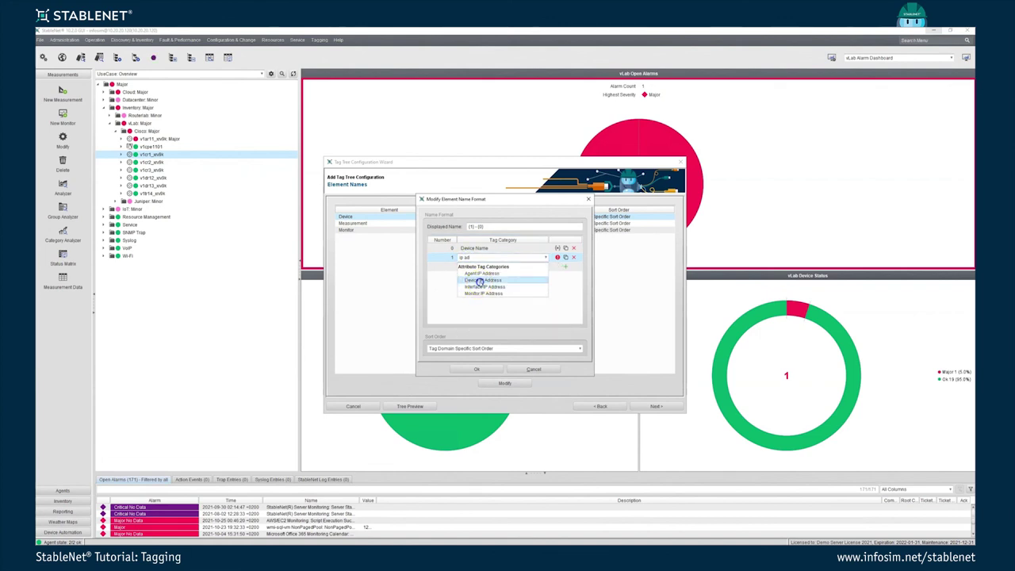
Step: Set the Device element's sort order to Displayed Name and apply the name format
left_click(481, 349)
left_click(472, 367)
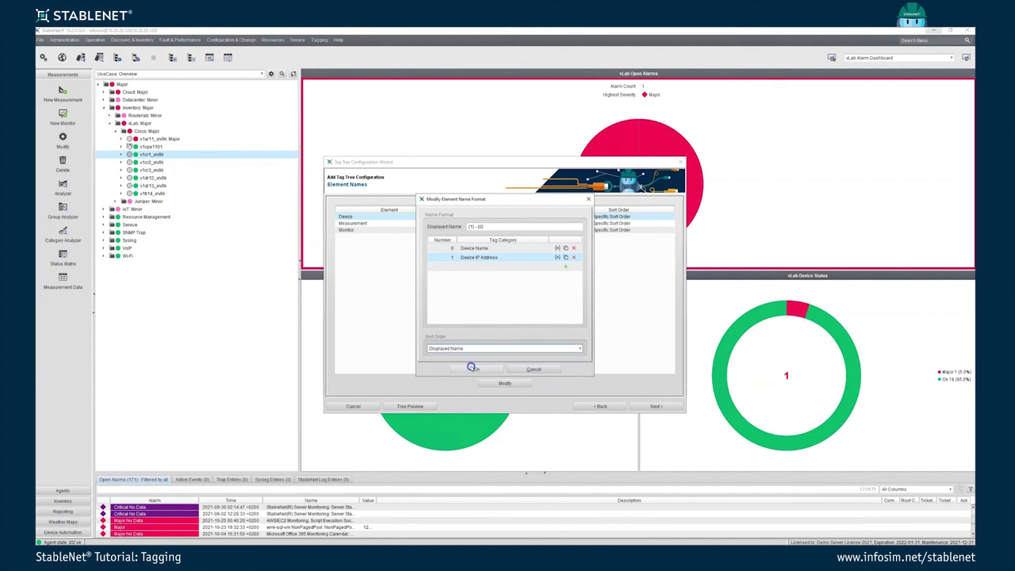
left_click(472, 367)
Step: Preview the tree, examine how the Cisco devices are named and sorted, and close the preview
left_click(410, 406)
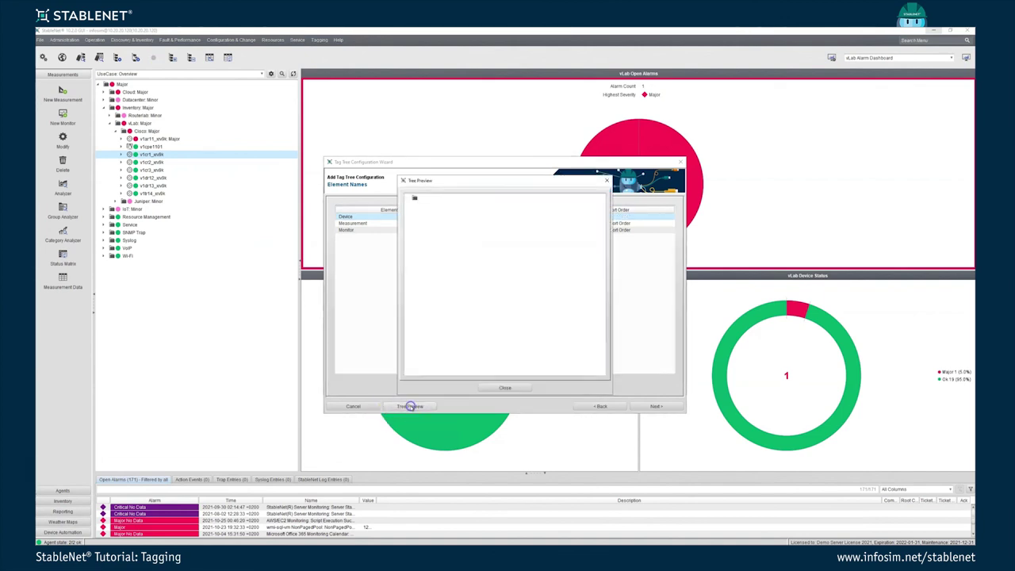
left_click(413, 200)
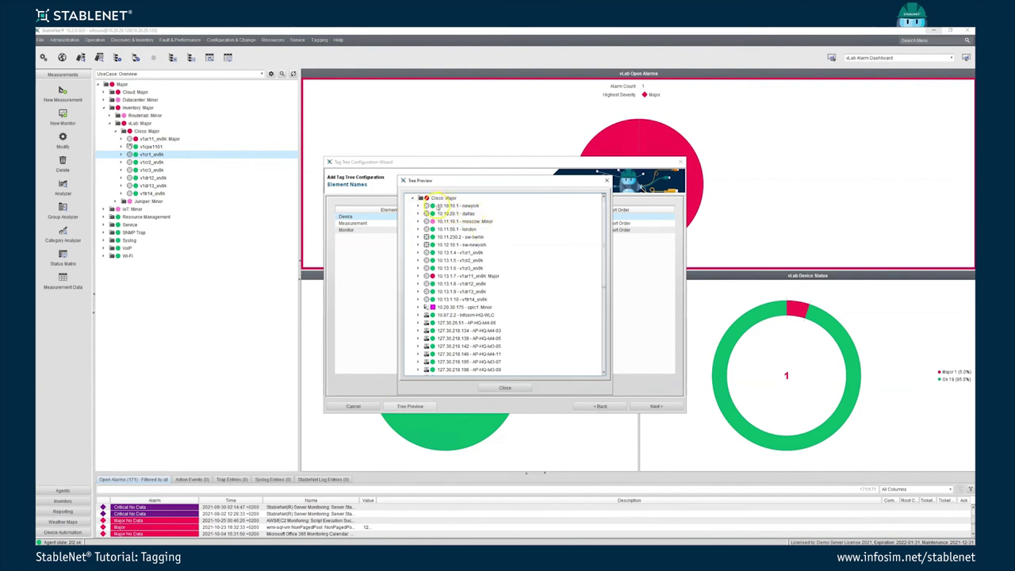
left_click(417, 205)
left_click(418, 205)
scroll(481, 257, "down", 5)
scroll(486, 260, "up", 4)
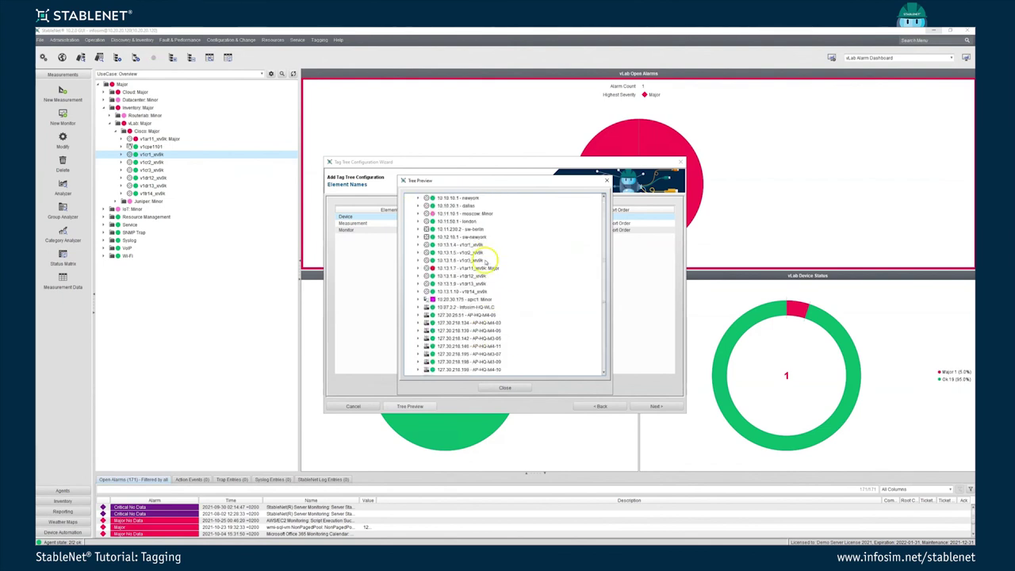
left_click(504, 387)
Step: Set the base filter for devices to the vLab without RoGat tag filter in the filter configuration
left_click(654, 406)
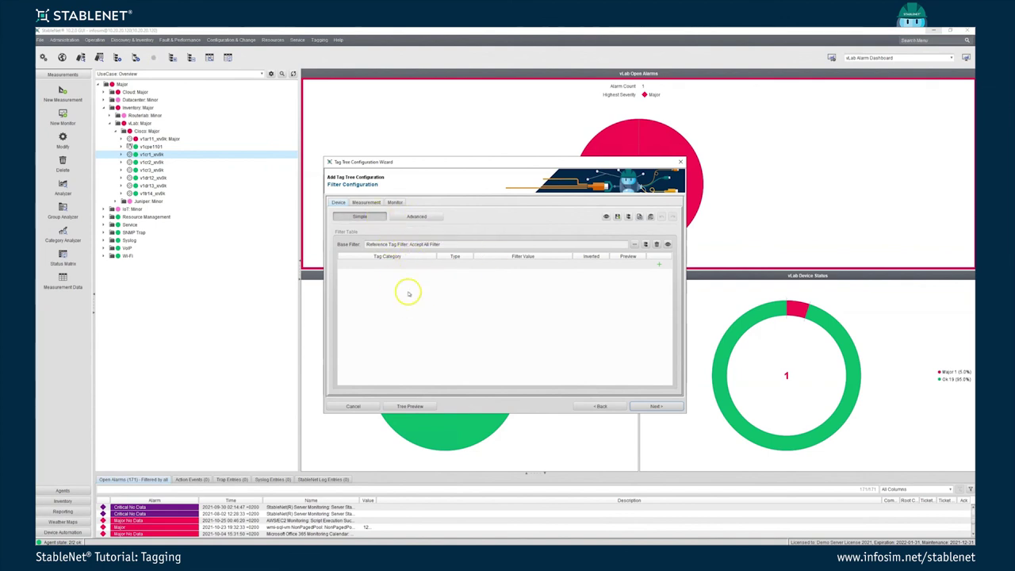
double_click(400, 246)
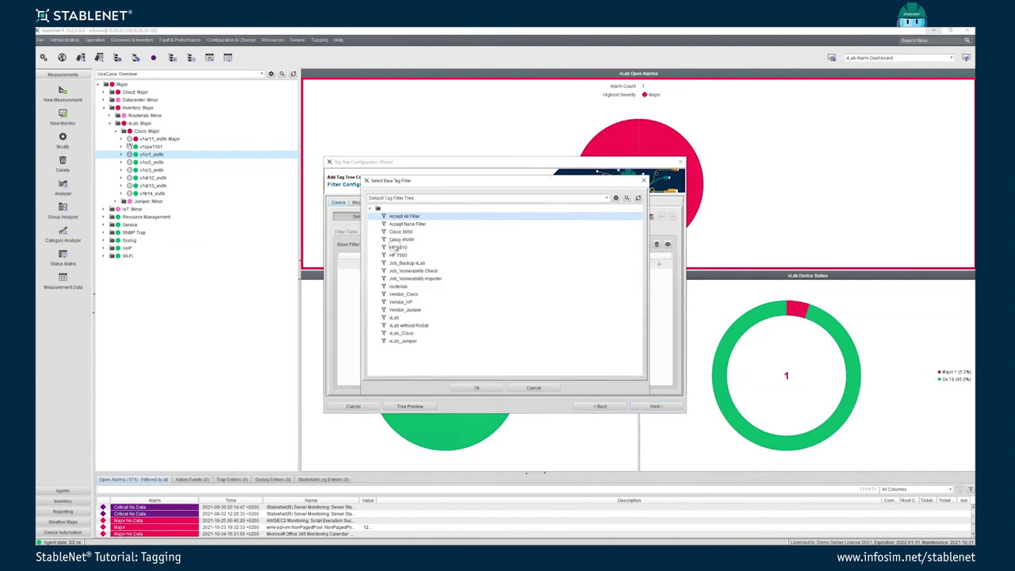
double_click(400, 325)
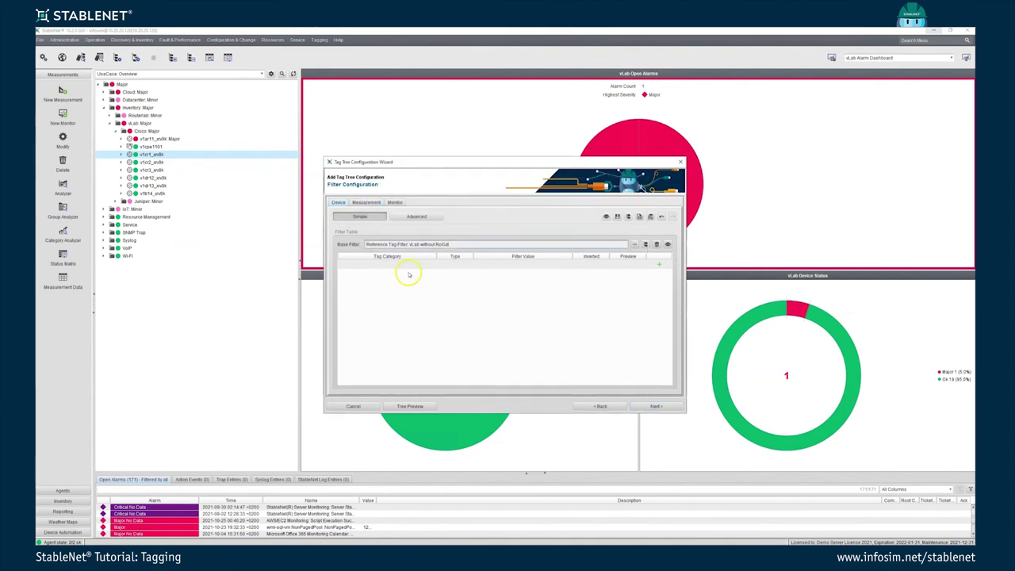
Step: Preview the filtered tree, examine the Juniper and Cisco devices and the first Cisco device's measurements, and close the preview
left_click(410, 407)
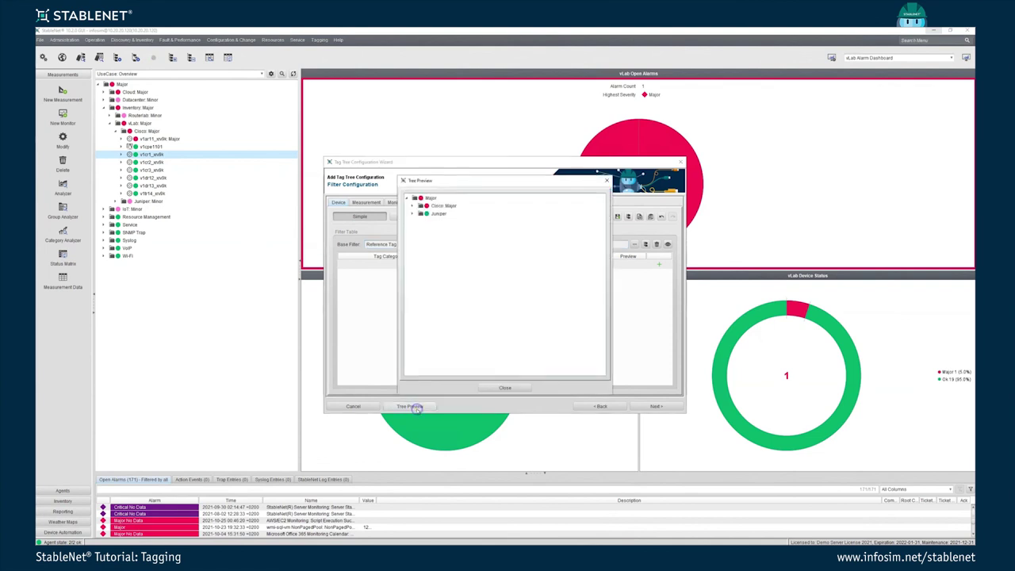
left_click(412, 212)
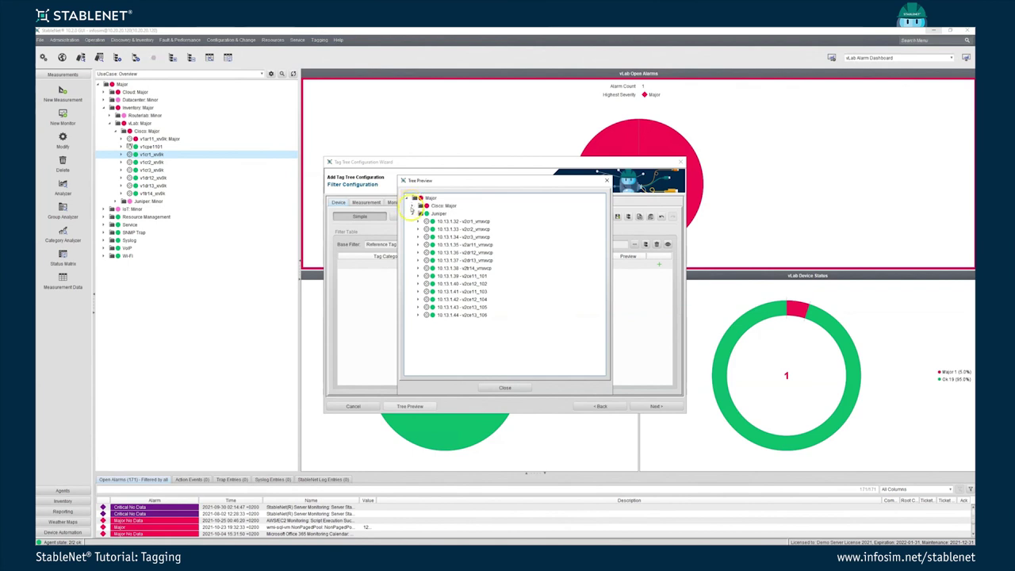
left_click(413, 206)
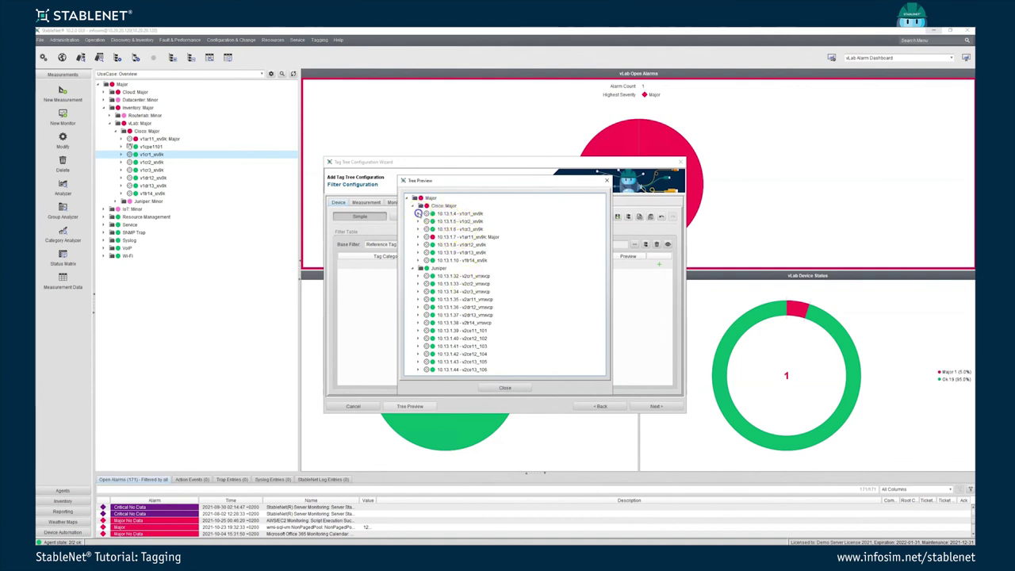
left_click(418, 214)
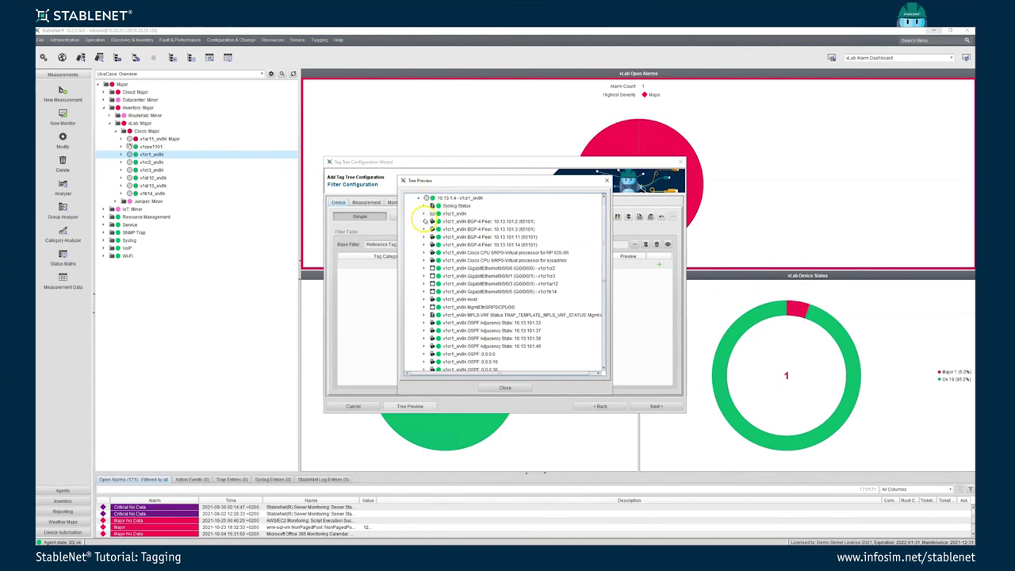
left_click(418, 198)
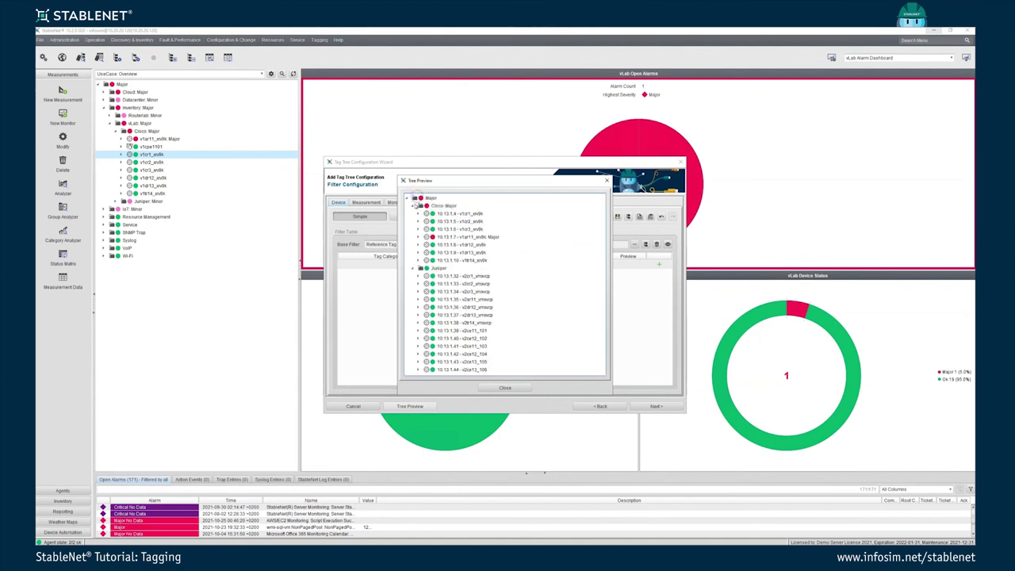
left_click(414, 206)
left_click(414, 213)
left_click(507, 387)
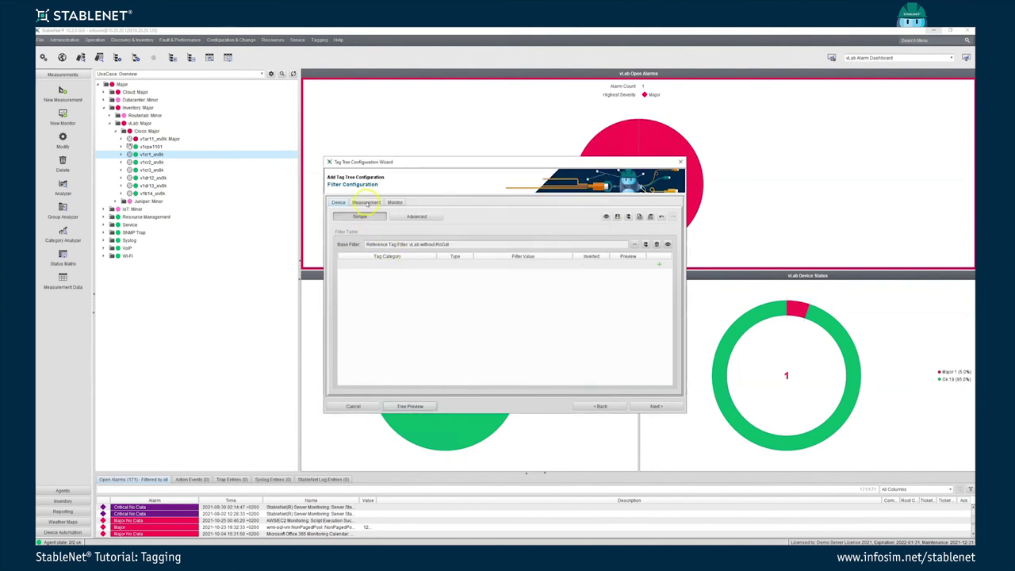
Step: Examine the advanced filter view for the device and measurement filters
left_click(407, 217)
left_click(367, 202)
left_click(408, 217)
left_click(339, 202)
left_click(407, 216)
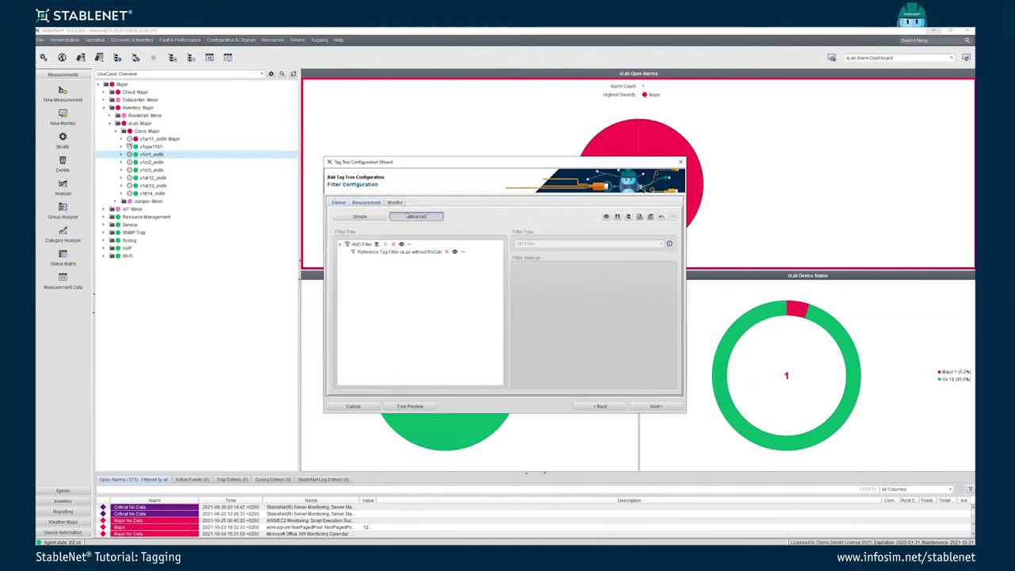
Step: Continue to the group selection, discard the new tag tree configuration, and close the list of tag tree configurations
left_click(656, 406)
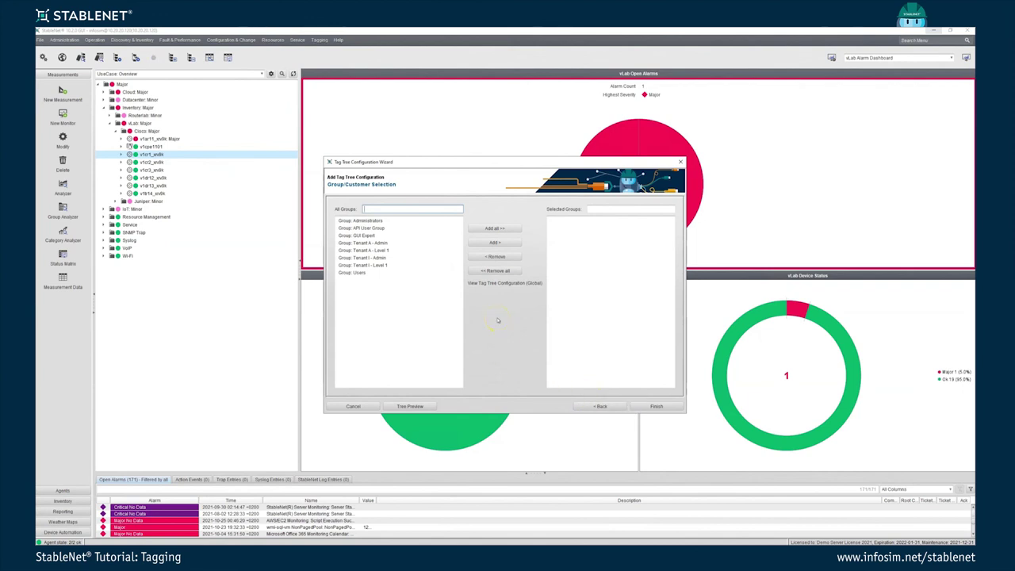
left_click(368, 407)
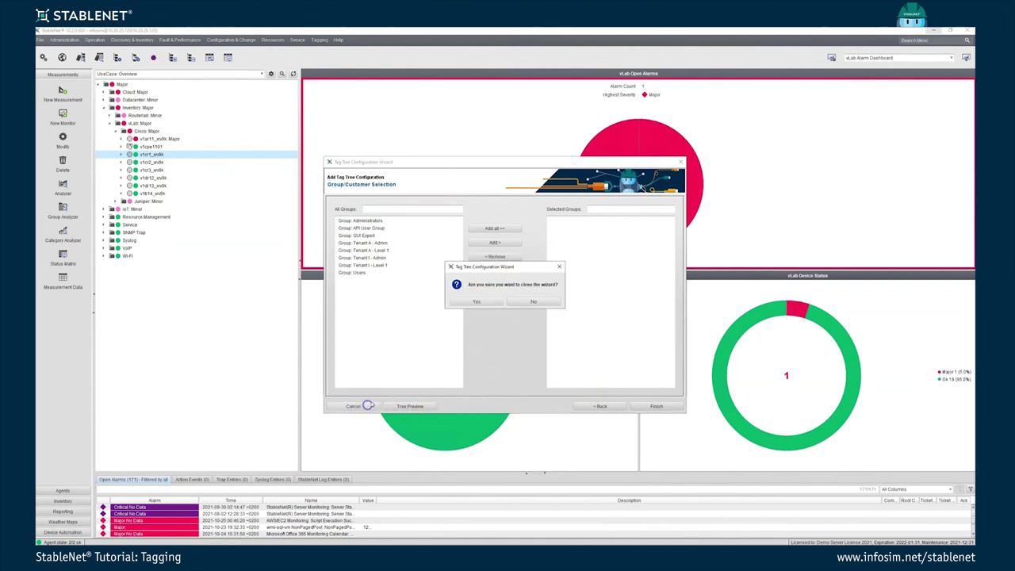
left_click(474, 304)
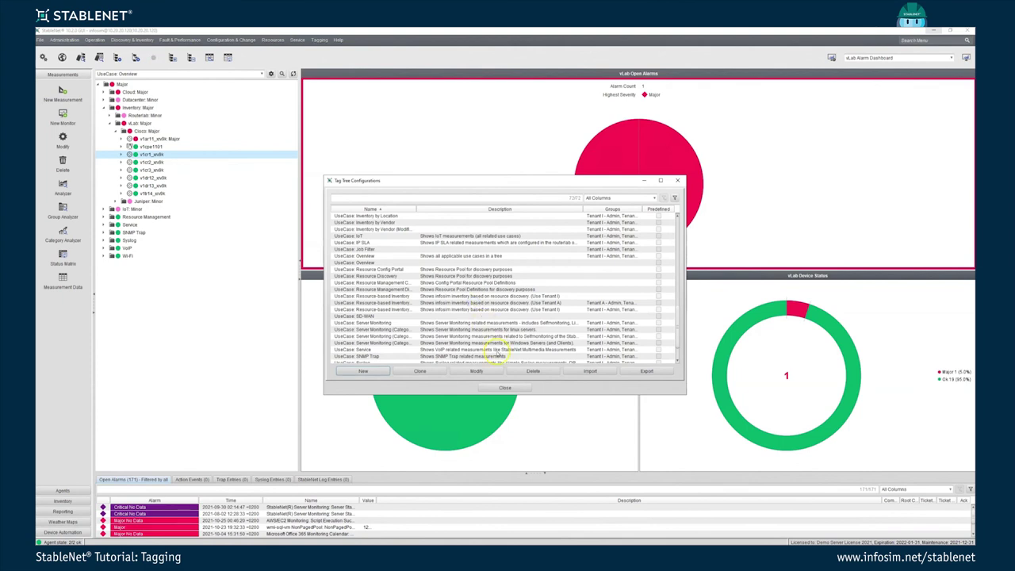
left_click(505, 388)
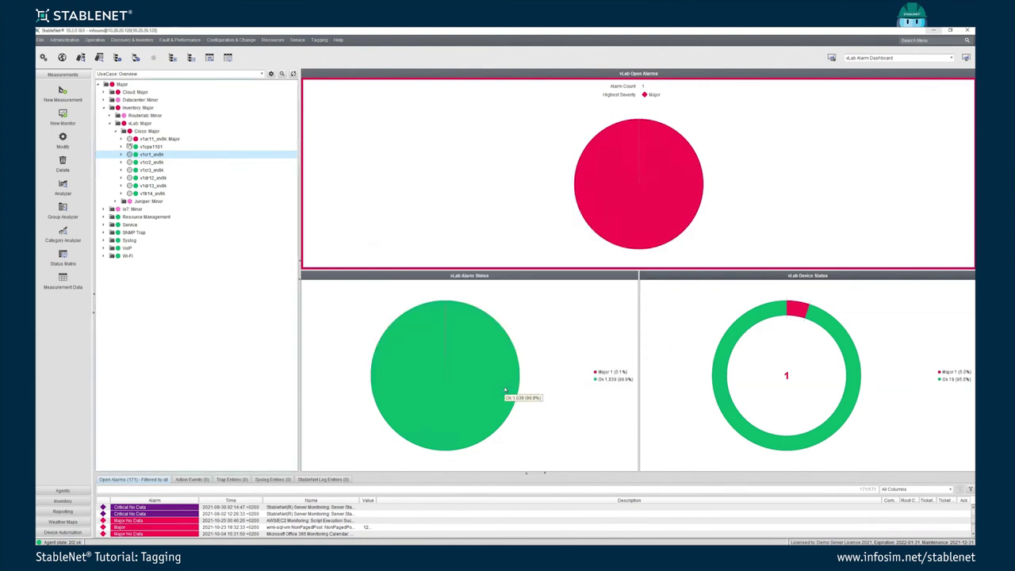